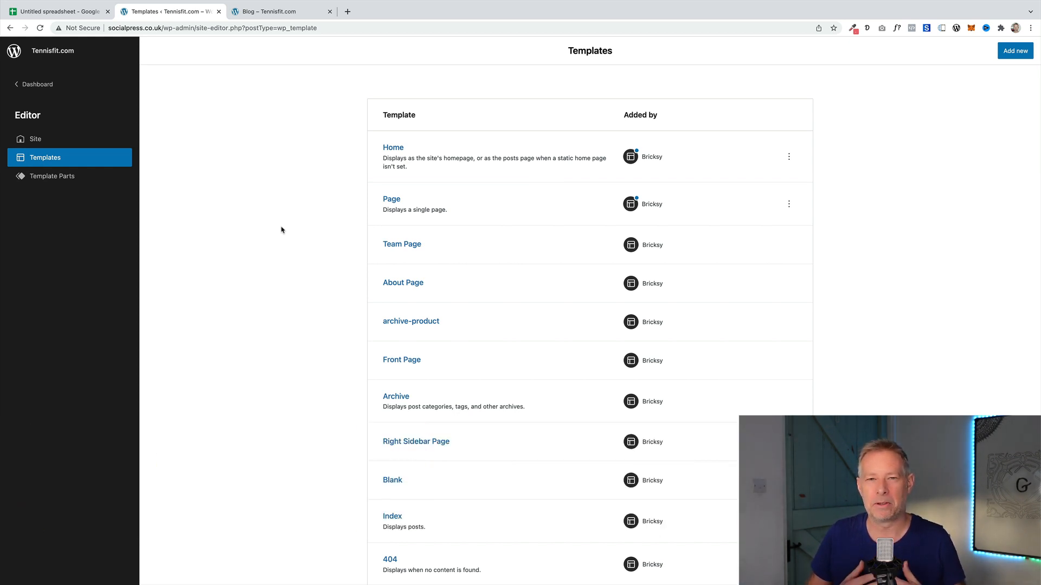
Open the Single Post template and move the Post Title block above the featured image.
{"action": "scroll", "coordinate": [325, 365], "scroll_direction": "down", "scroll_amount": 3}
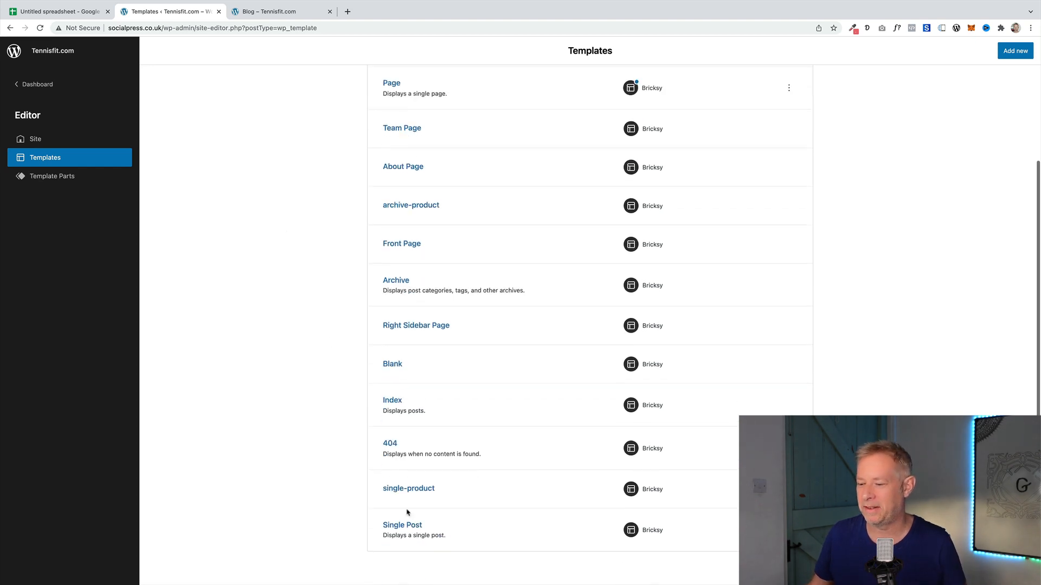
{"action": "left_click", "coordinate": [409, 526]}
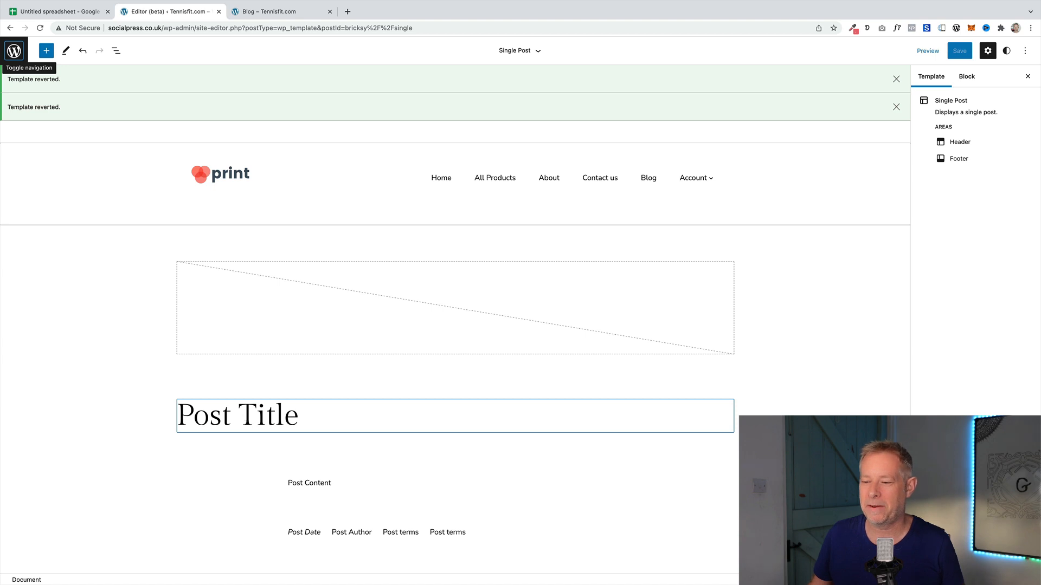
{"action": "left_click", "coordinate": [244, 418]}
{"action": "left_click", "coordinate": [29, 128]}
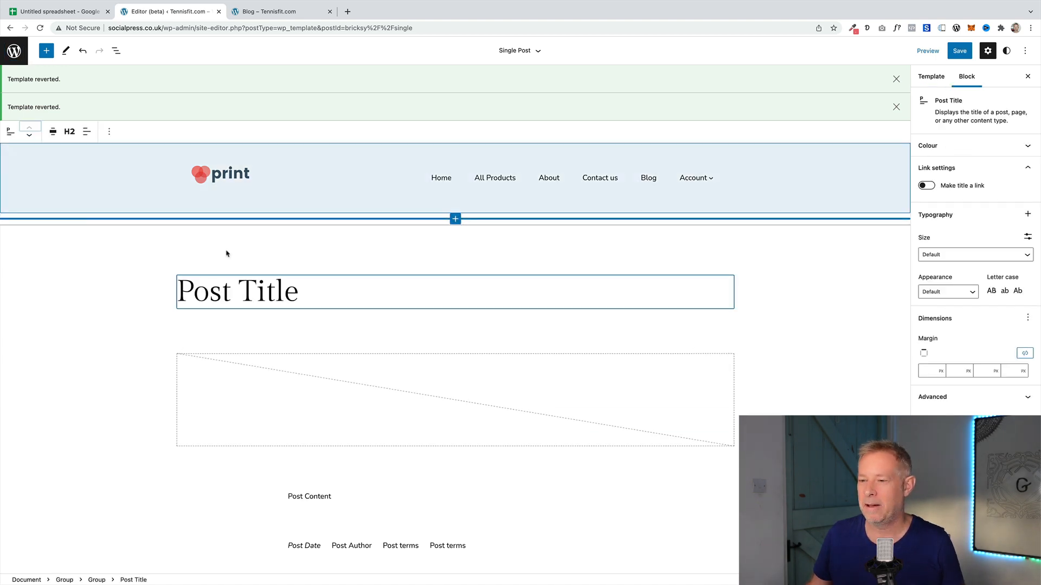
Align the Post Title text to the centre and save the Single Post template.
{"action": "left_click", "coordinate": [87, 132]}
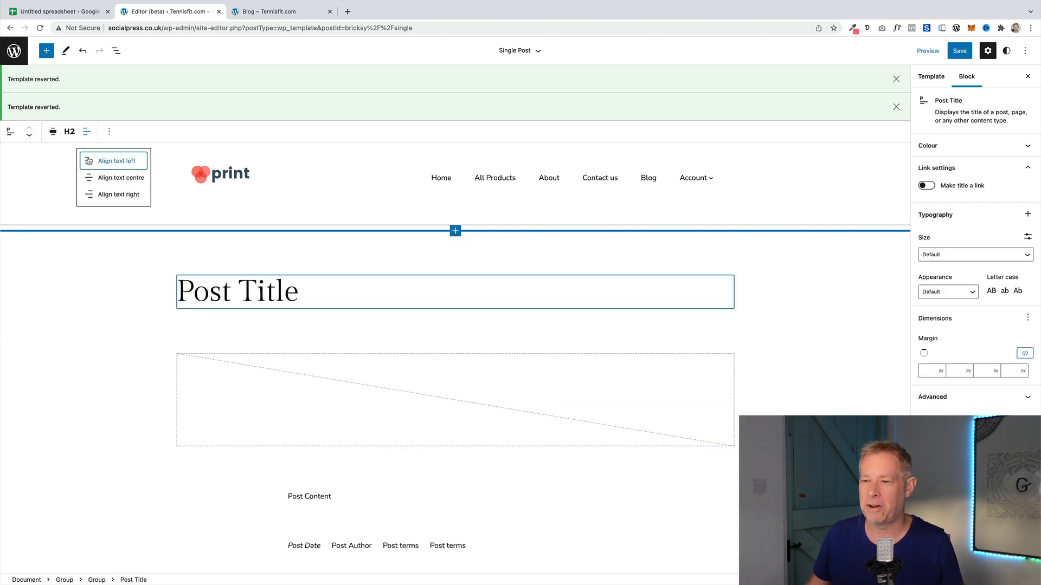
{"action": "left_click", "coordinate": [103, 177]}
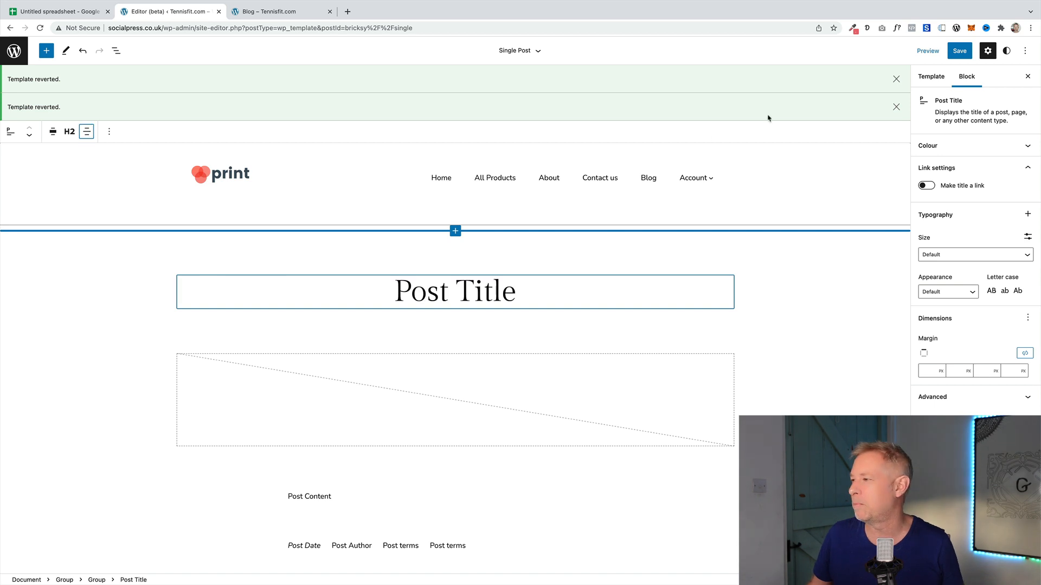
{"action": "left_click", "coordinate": [960, 52]}
{"action": "left_click", "coordinate": [975, 50]}
Reload the live blog, check the title layout in the tennis fitness trackers post, and return to the blog page.
{"action": "left_click", "coordinate": [271, 11]}
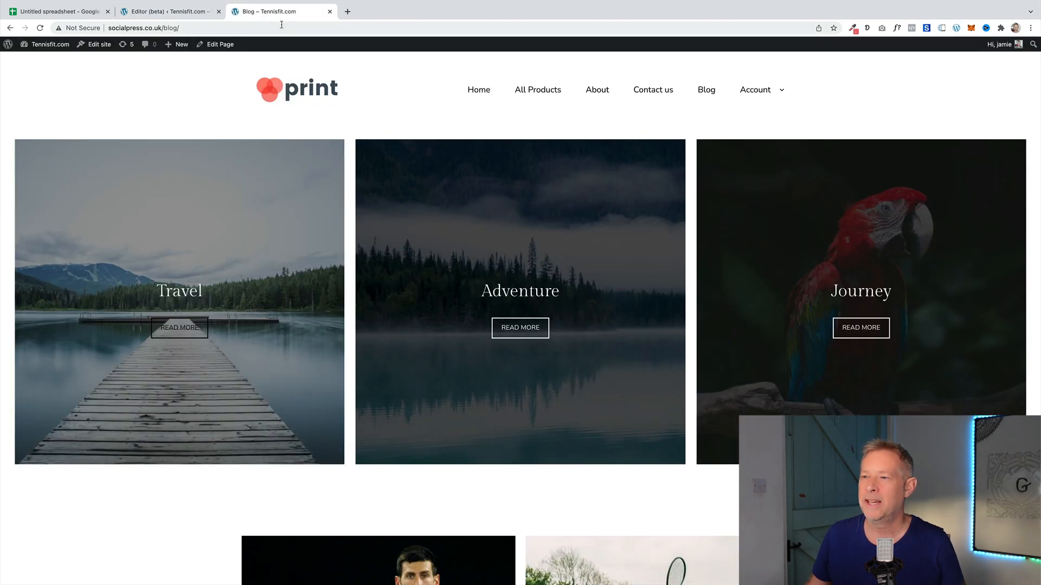
{"action": "left_click", "coordinate": [289, 25]}
{"action": "key", "text": "Return"}
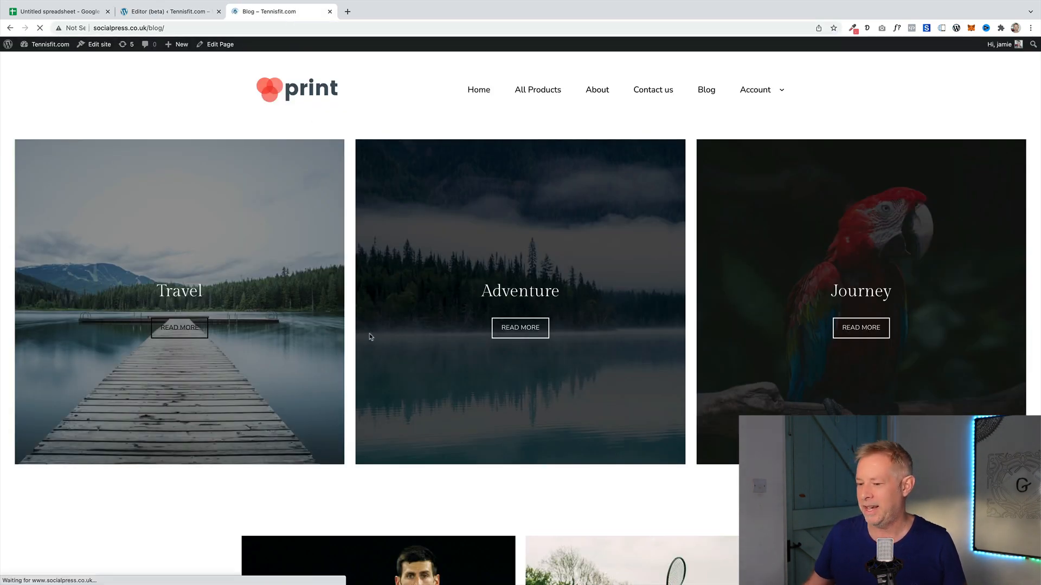
{"action": "scroll", "coordinate": [548, 374], "scroll_direction": "down", "scroll_amount": 5}
{"action": "left_click", "coordinate": [581, 373]}
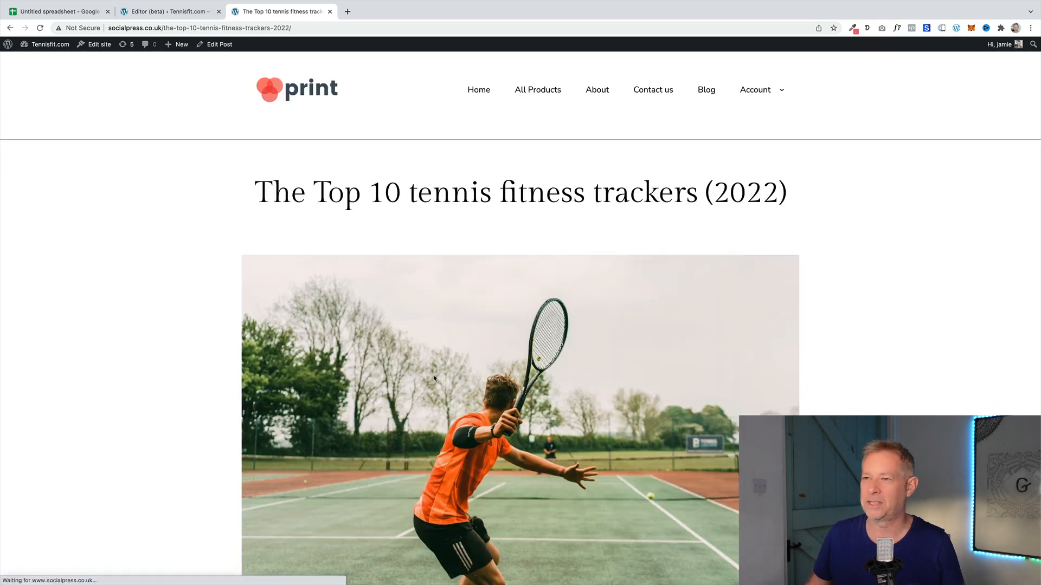
{"action": "left_click_drag", "start_coordinate": [479, 196], "coordinate": [328, 197]}
{"action": "scroll", "coordinate": [256, 302], "scroll_direction": "down", "scroll_amount": 2}
{"action": "scroll", "coordinate": [596, 160], "scroll_direction": "up", "scroll_amount": 2}
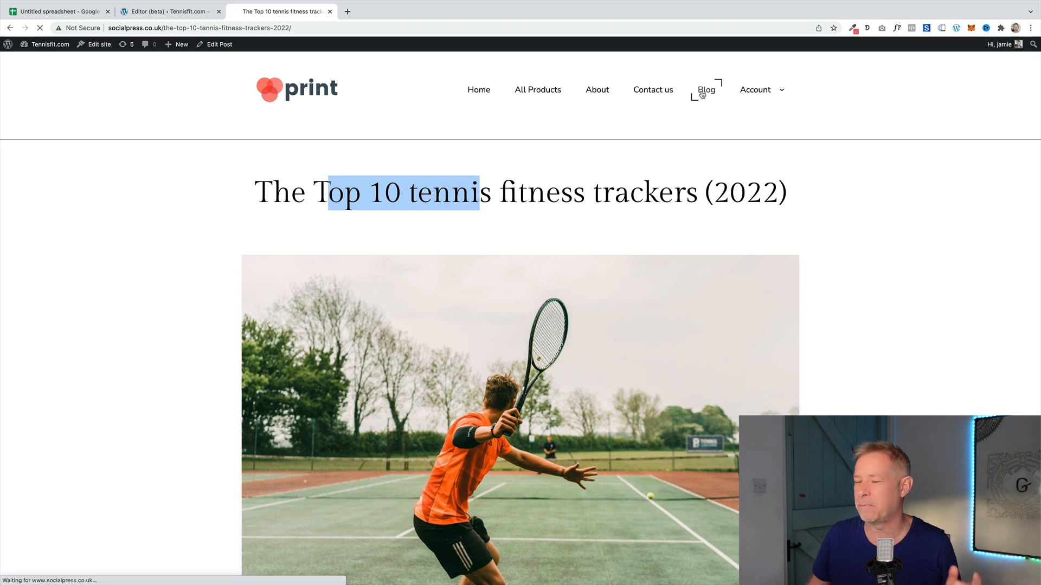
{"action": "left_click", "coordinate": [703, 91]}
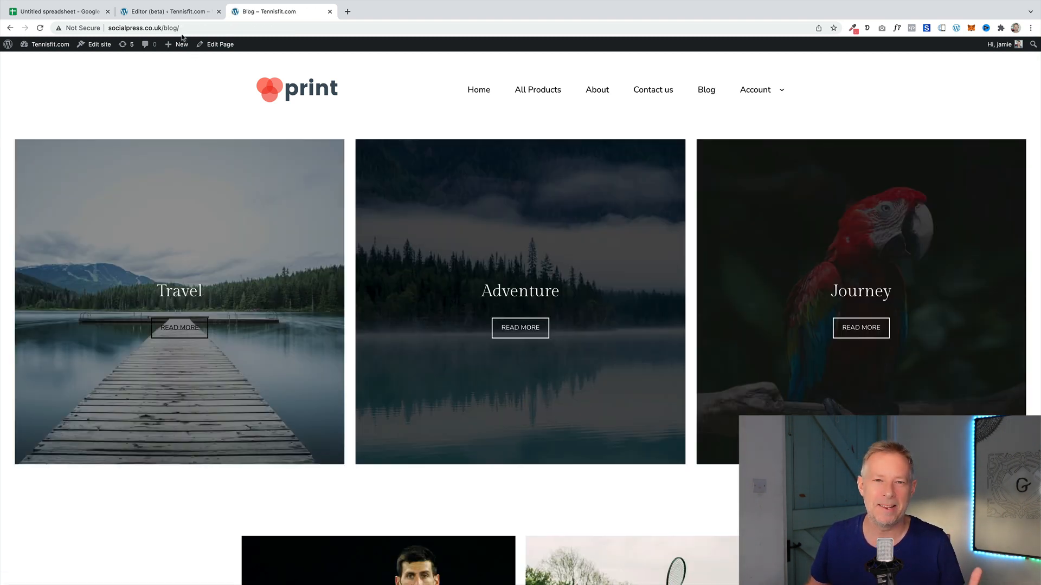
Go back to the site editor's template list and clear the customisations of the Single Post template.
{"action": "left_click", "coordinate": [172, 13]}
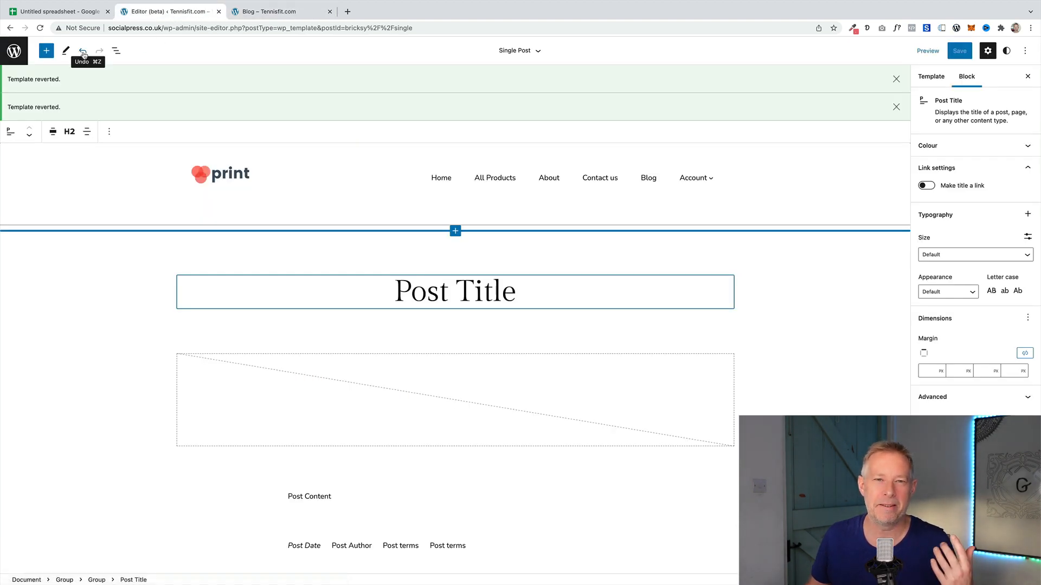
{"action": "left_click", "coordinate": [14, 51]}
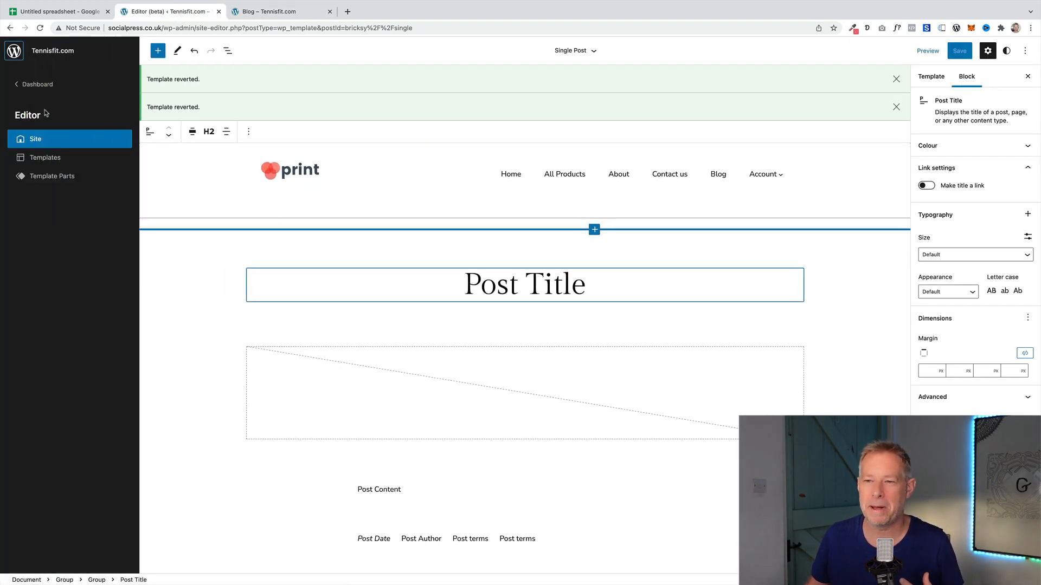
{"action": "left_click", "coordinate": [55, 161]}
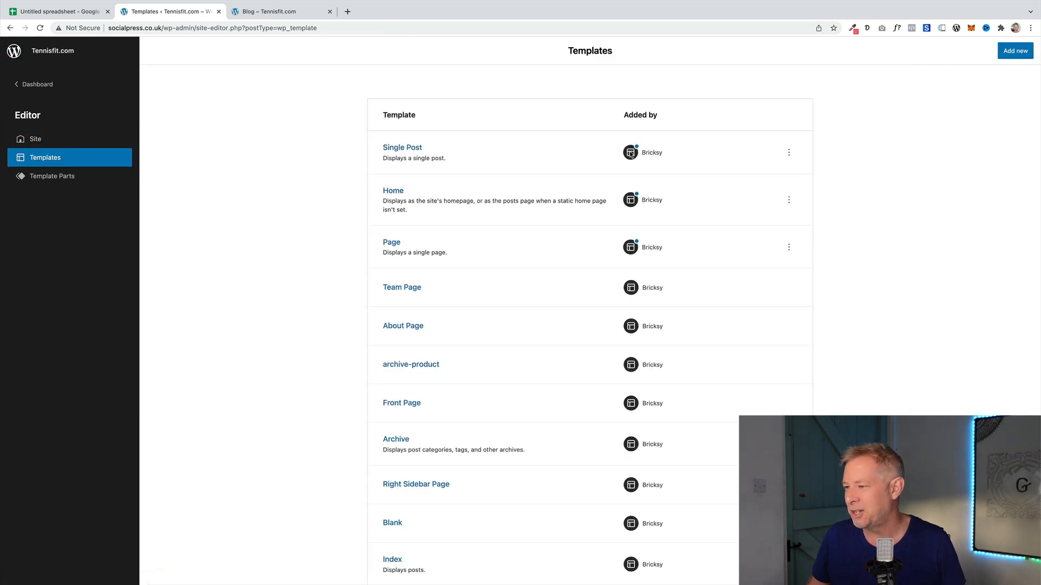
{"action": "mouse_move", "coordinate": [631, 199]}
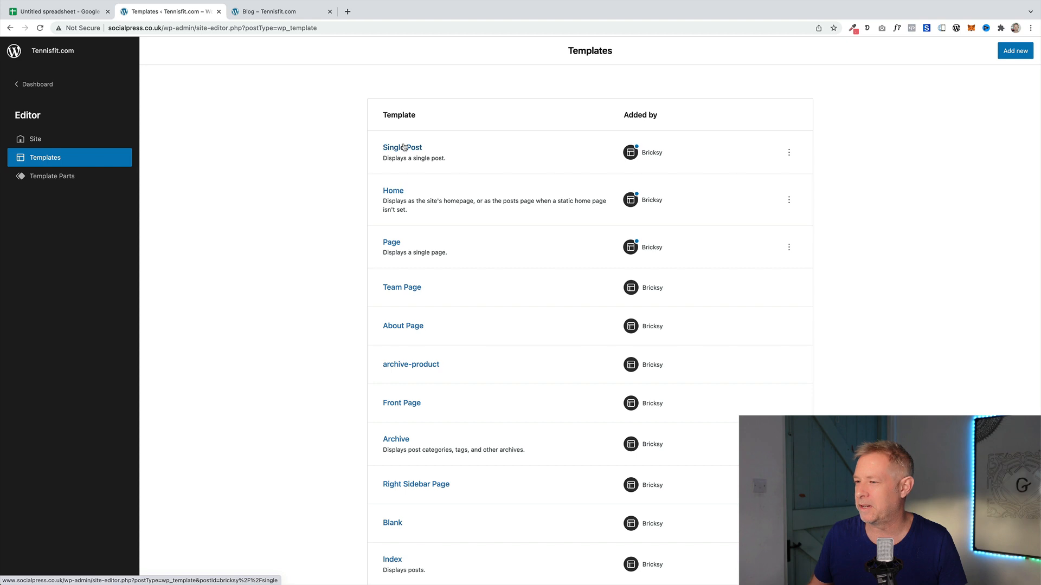
{"action": "left_click", "coordinate": [789, 154]}
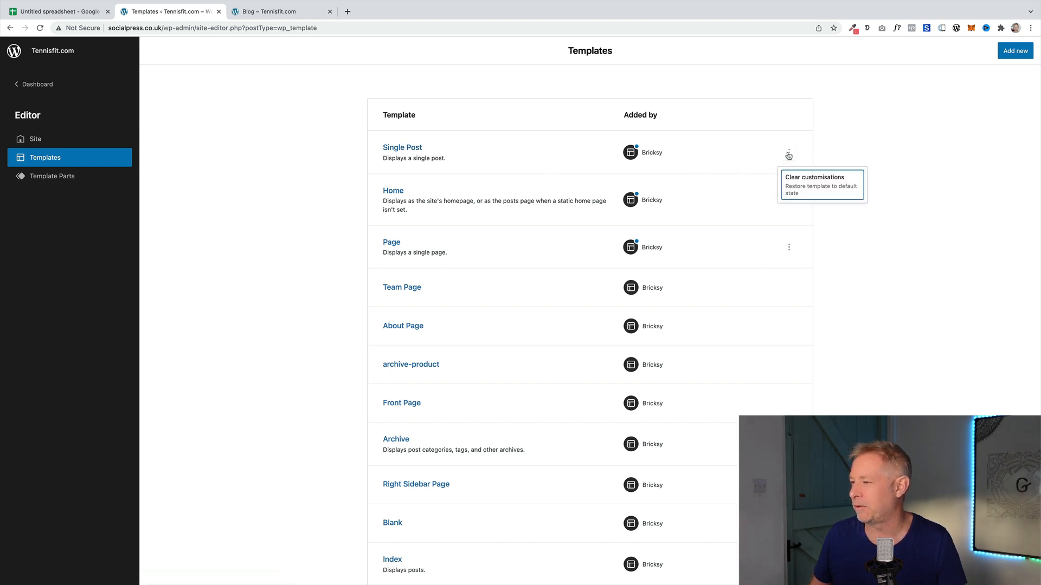
{"action": "left_click", "coordinate": [807, 182]}
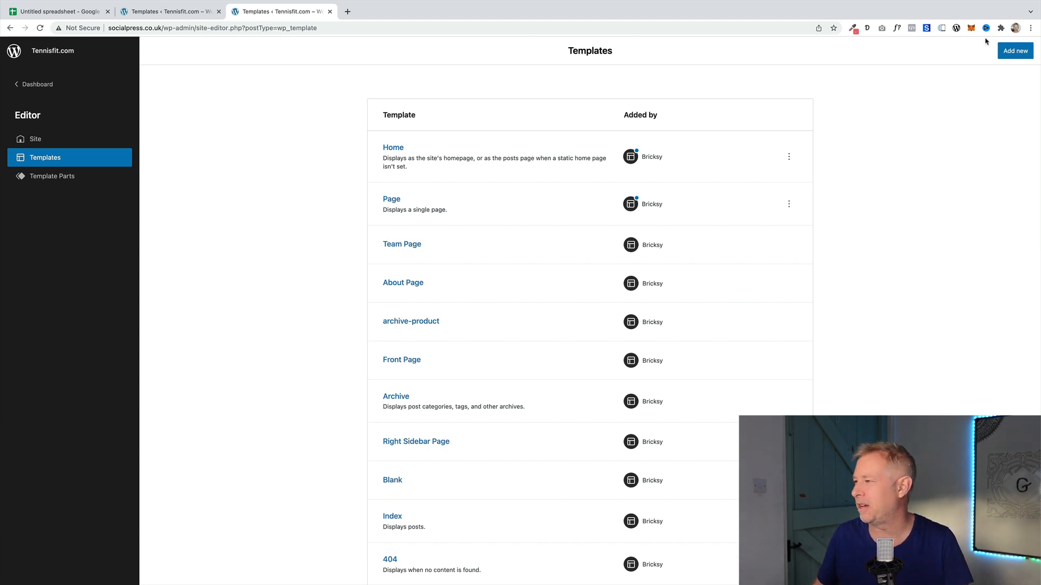
Check which template types can be added from the template list, and return to the dashboard.
{"action": "left_click", "coordinate": [1014, 51]}
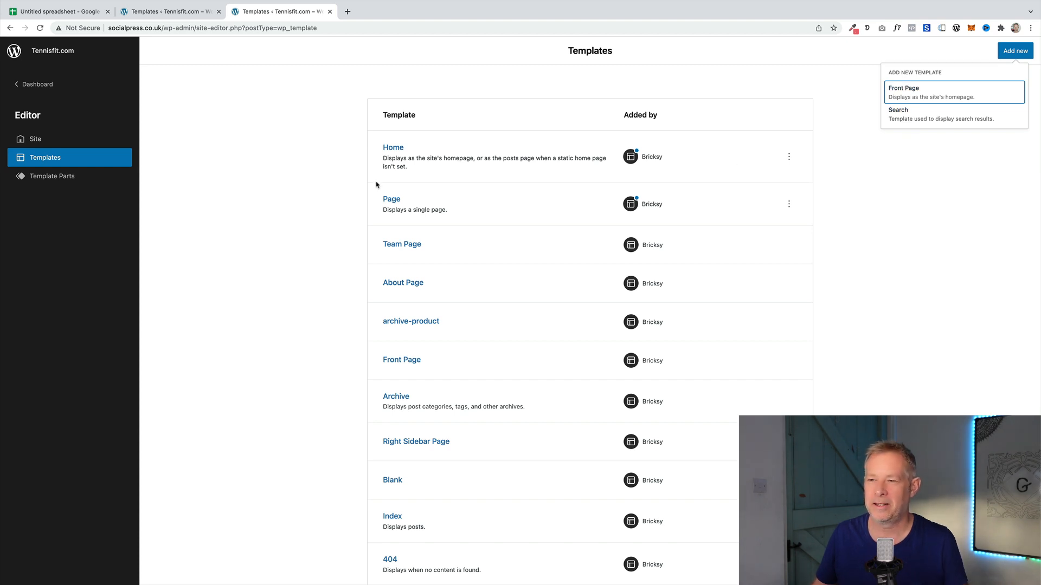
{"action": "left_click", "coordinate": [314, 187]}
{"action": "left_click", "coordinate": [30, 85]}
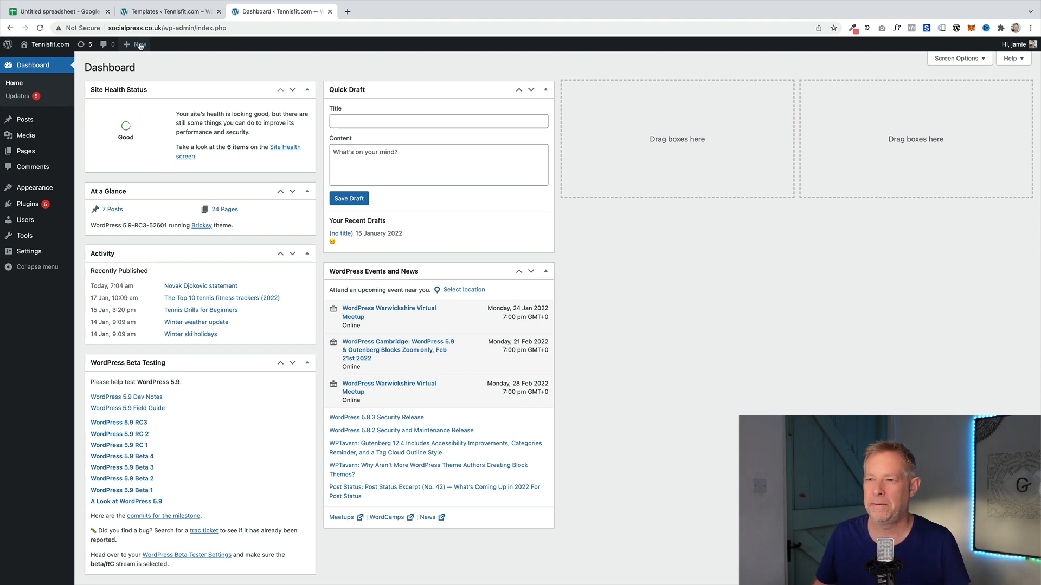
Start a new page and create a custom template for it named Landing Page.
{"action": "mouse_move", "coordinate": [139, 48]}
{"action": "left_click", "coordinate": [148, 90]}
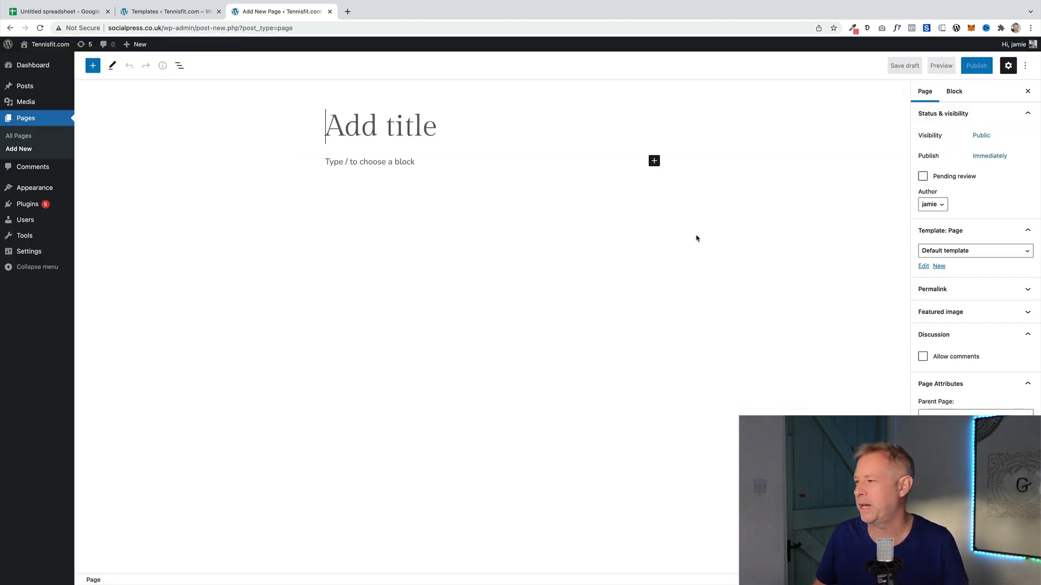
{"action": "left_click", "coordinate": [939, 268]}
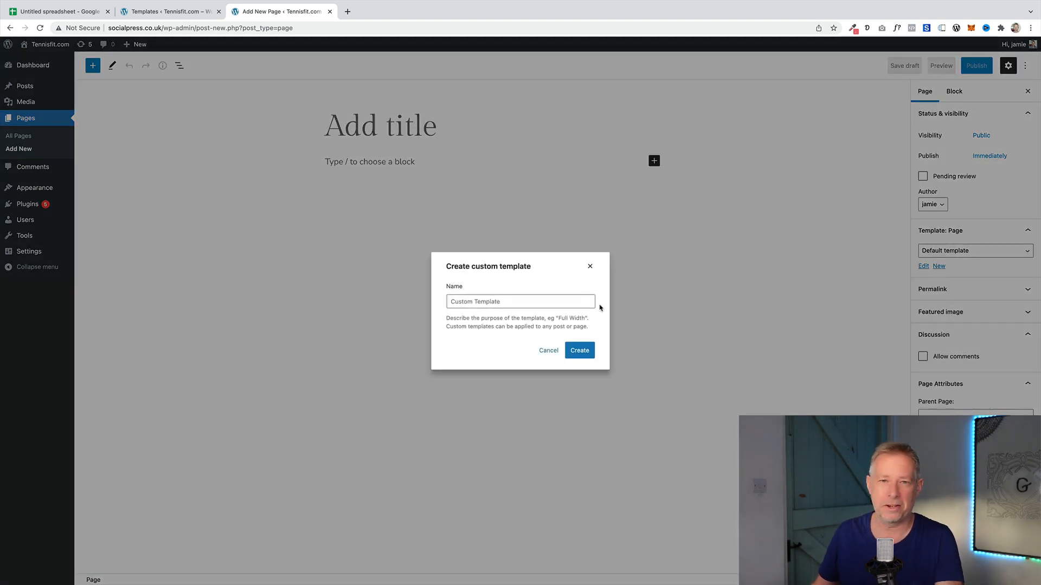
{"action": "left_click", "coordinate": [529, 306]}
{"action": "type", "text": "L"}
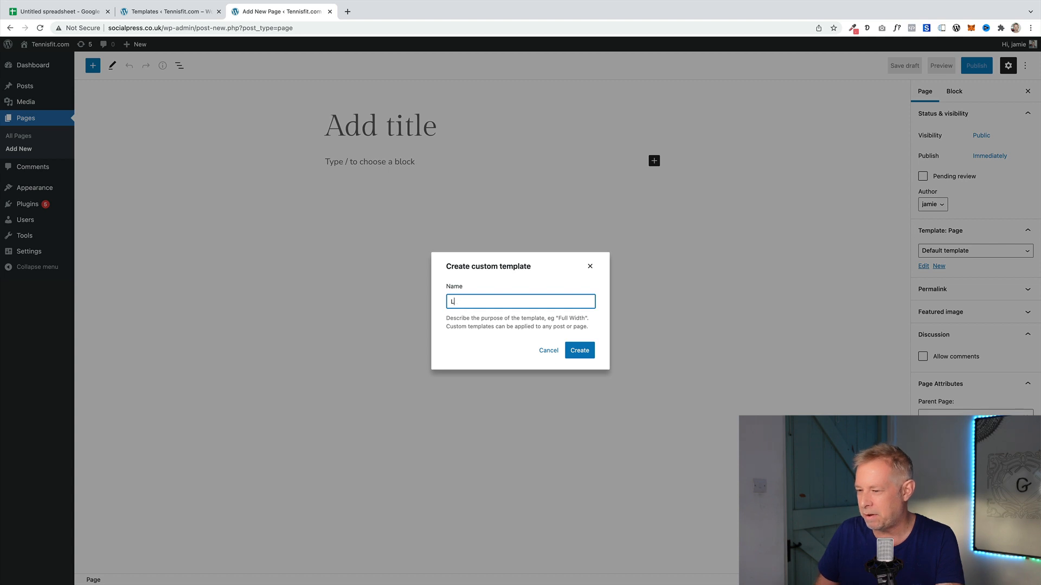
{"action": "type", "text": "anding Page"}
{"action": "left_click", "coordinate": [590, 351]}
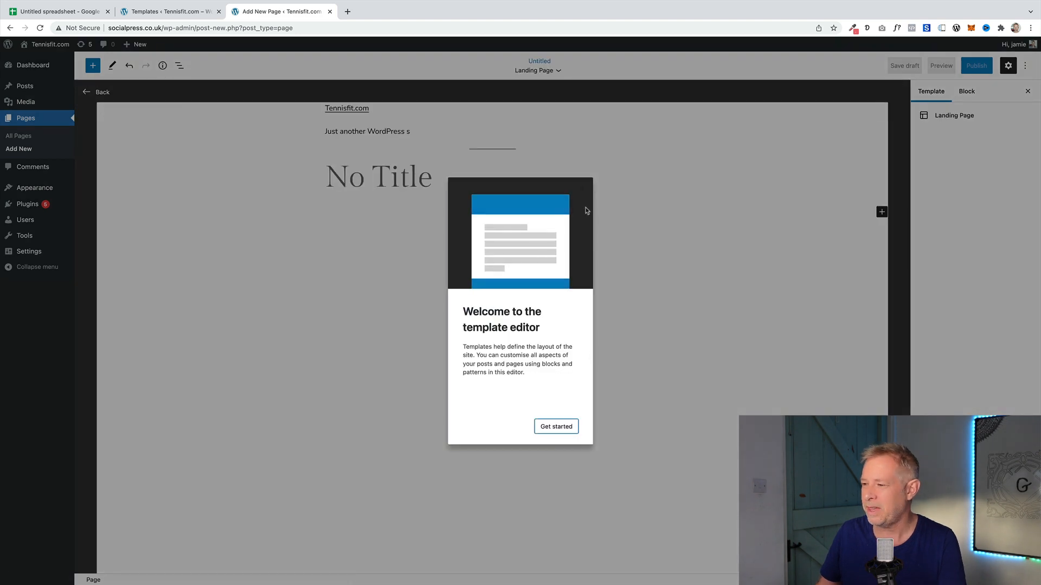
Delete the title group and the site header group from the Landing Page template, and save and publish the changes.
{"action": "left_click", "coordinate": [559, 426]}
{"action": "left_click", "coordinate": [396, 186]}
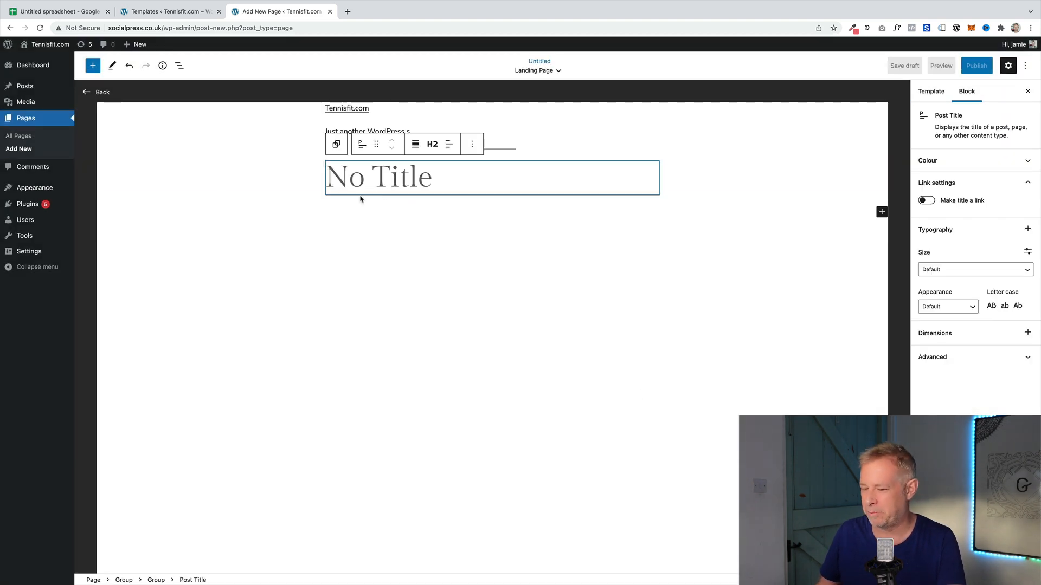
{"action": "left_click", "coordinate": [218, 179]}
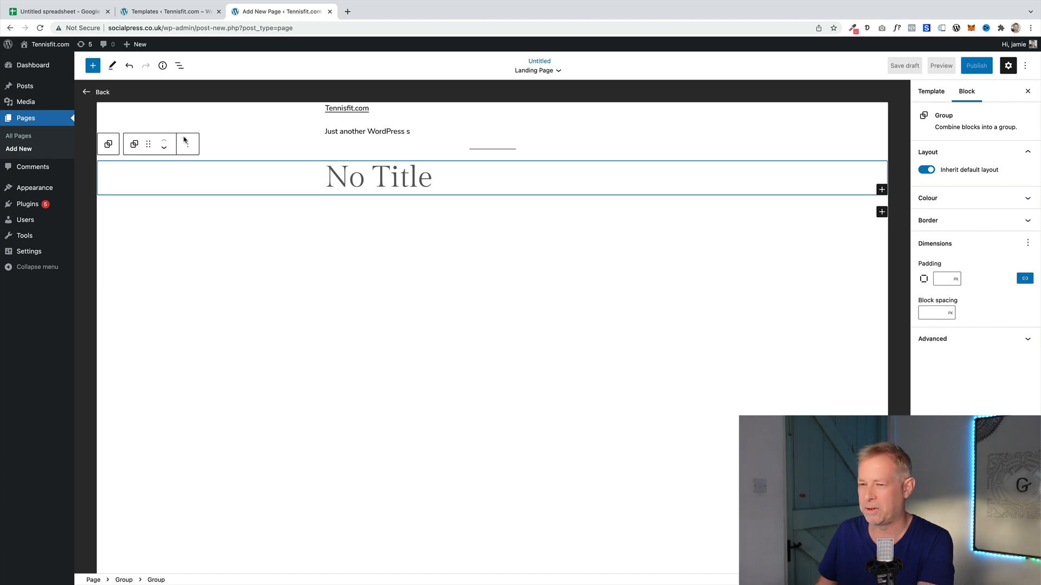
{"action": "key", "text": "BackSpace"}
{"action": "left_click", "coordinate": [222, 116]}
{"action": "key", "text": "BackSpace"}
{"action": "left_click", "coordinate": [974, 65]}
{"action": "left_click", "coordinate": [972, 66]}
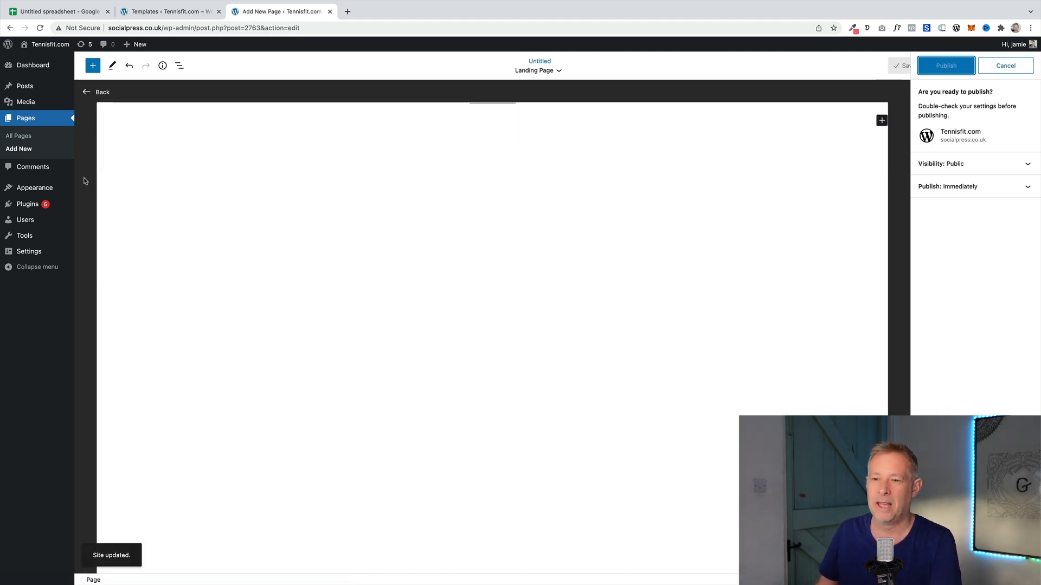
Open the new Landing Page template from the site editor's template list.
{"action": "mouse_move", "coordinate": [68, 187]}
{"action": "left_click", "coordinate": [126, 205]}
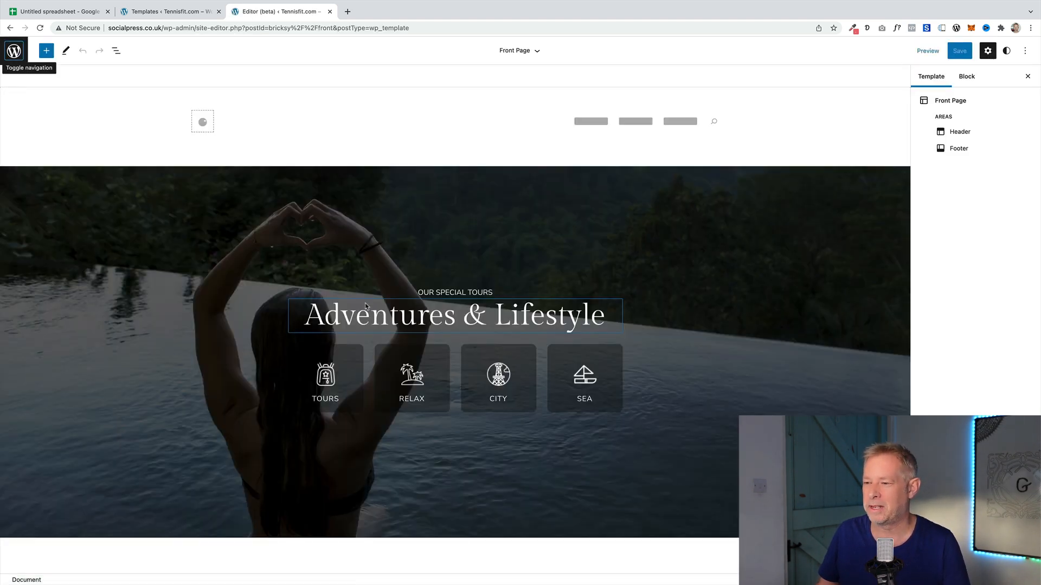
{"action": "left_click", "coordinate": [14, 50]}
{"action": "left_click", "coordinate": [49, 157]}
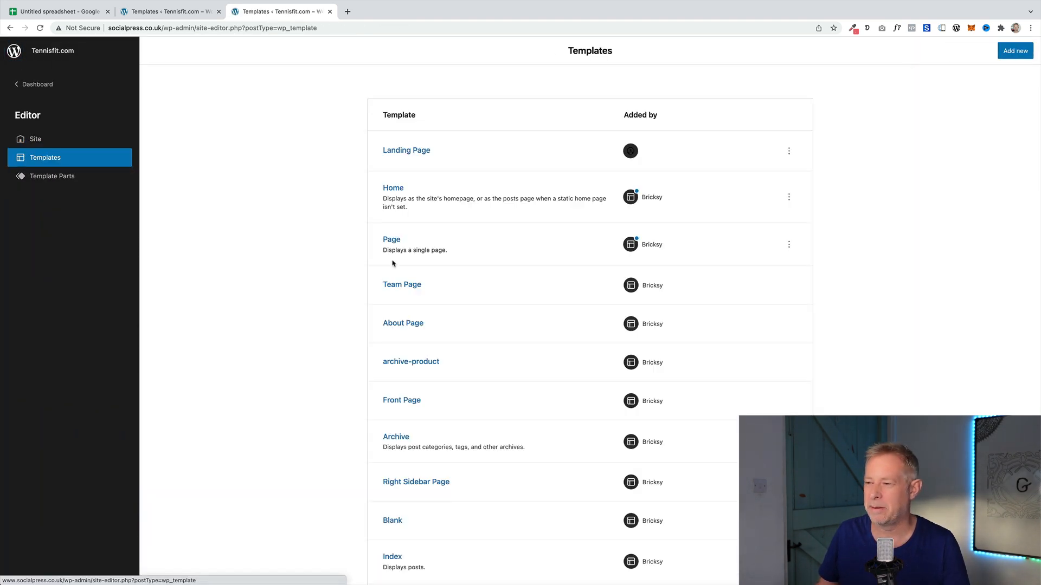
{"action": "left_click", "coordinate": [413, 154]}
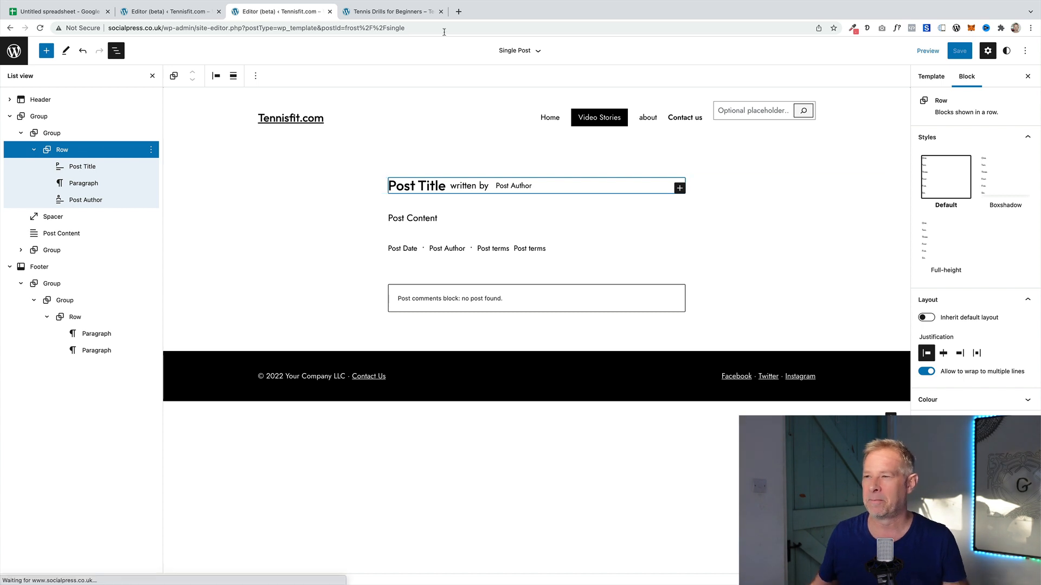
Examine the title and author row on the live Tennis Drills for Beginners post.
{"action": "left_click", "coordinate": [391, 12]}
{"action": "left_click_drag", "start_coordinate": [376, 137], "coordinate": [601, 151]}
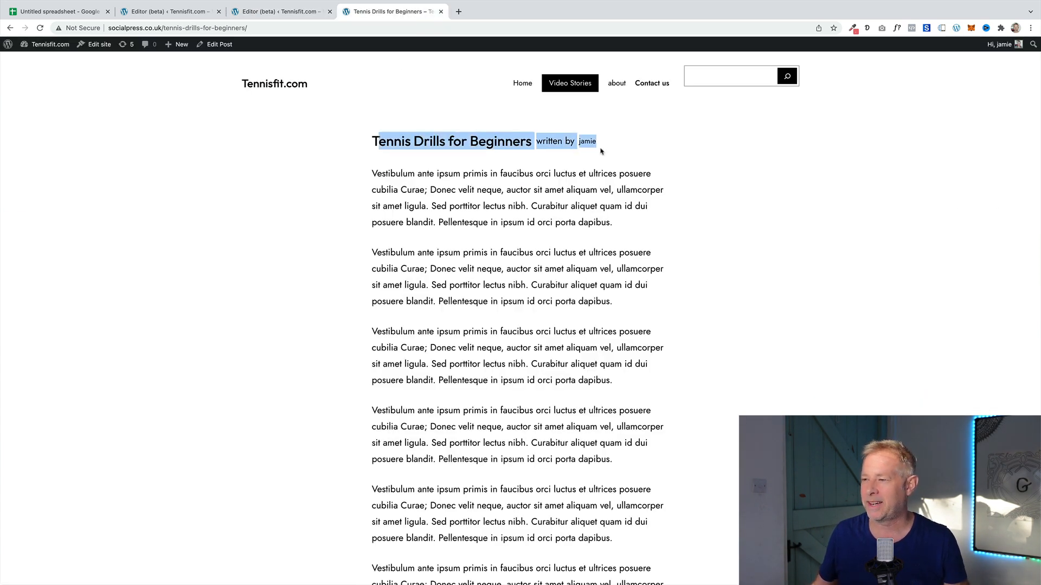
{"action": "left_click", "coordinate": [616, 150]}
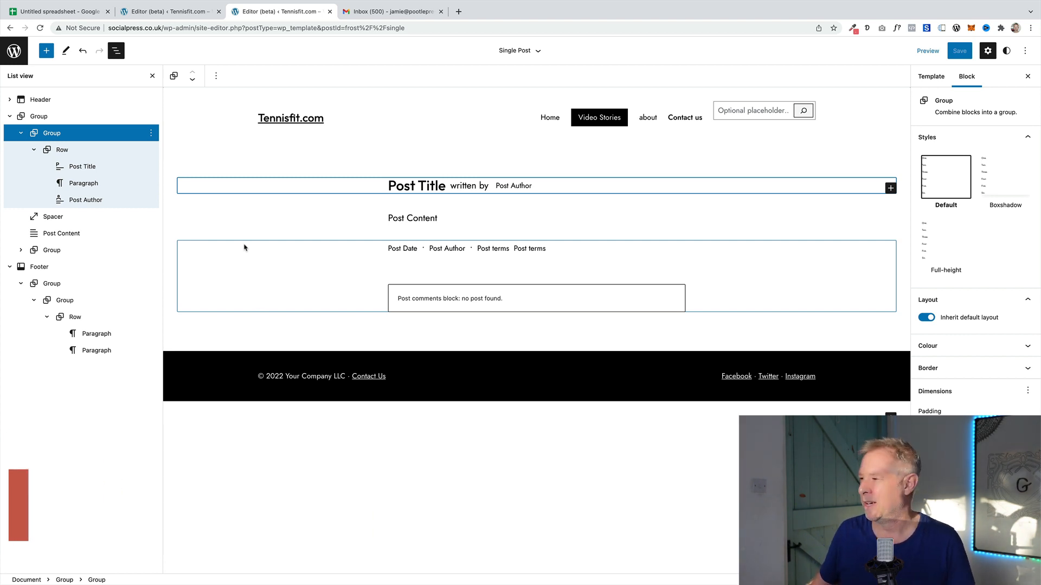
Export the site's templates and template parts as a download.
{"action": "left_click", "coordinate": [1025, 53]}
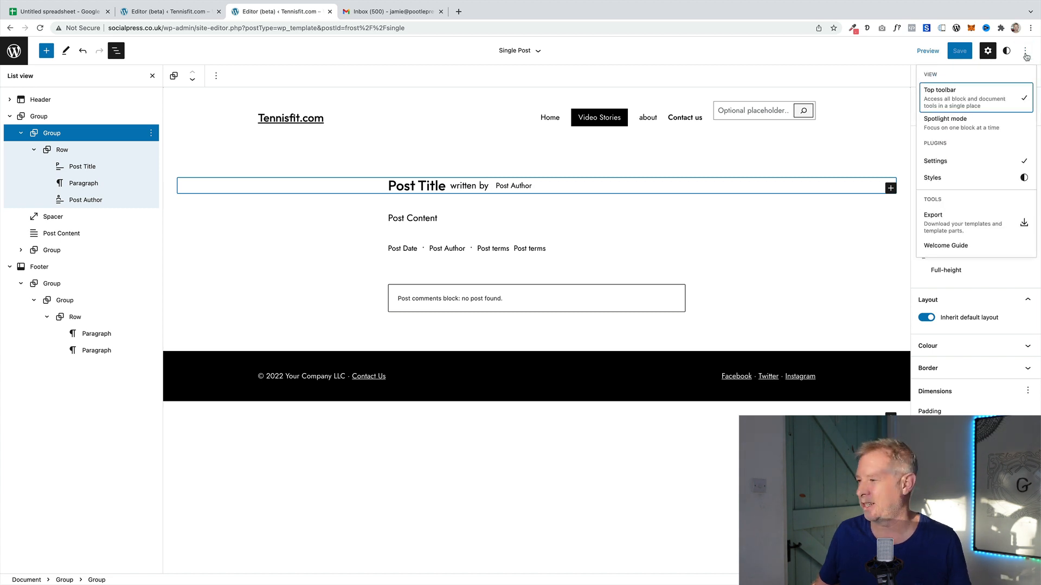
{"action": "left_click", "coordinate": [937, 228]}
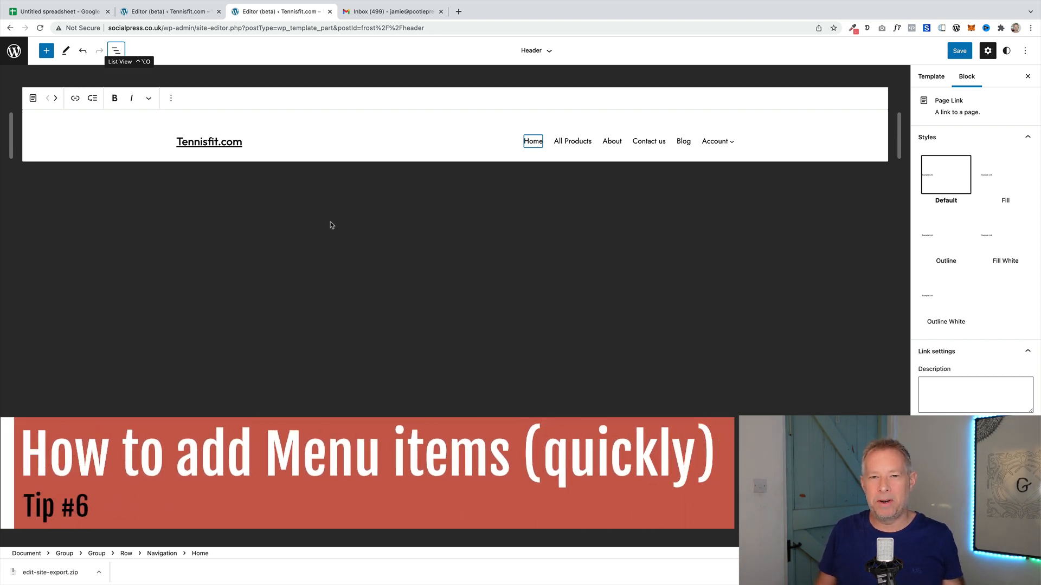
Insert a new link after All Products in the header's navigation and search for its target with "a".
{"action": "left_click", "coordinate": [117, 51]}
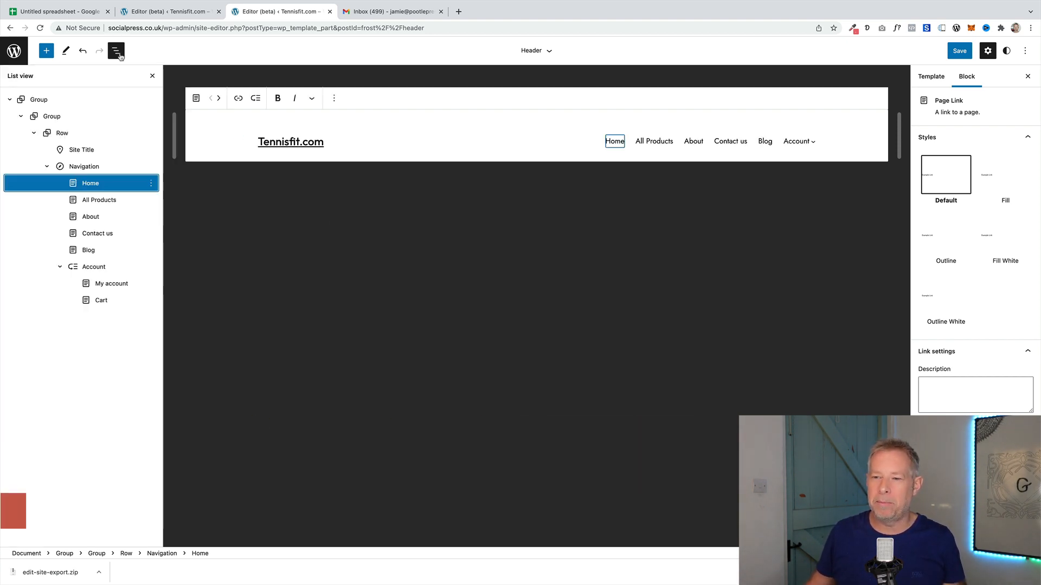
{"action": "left_click", "coordinate": [118, 200]}
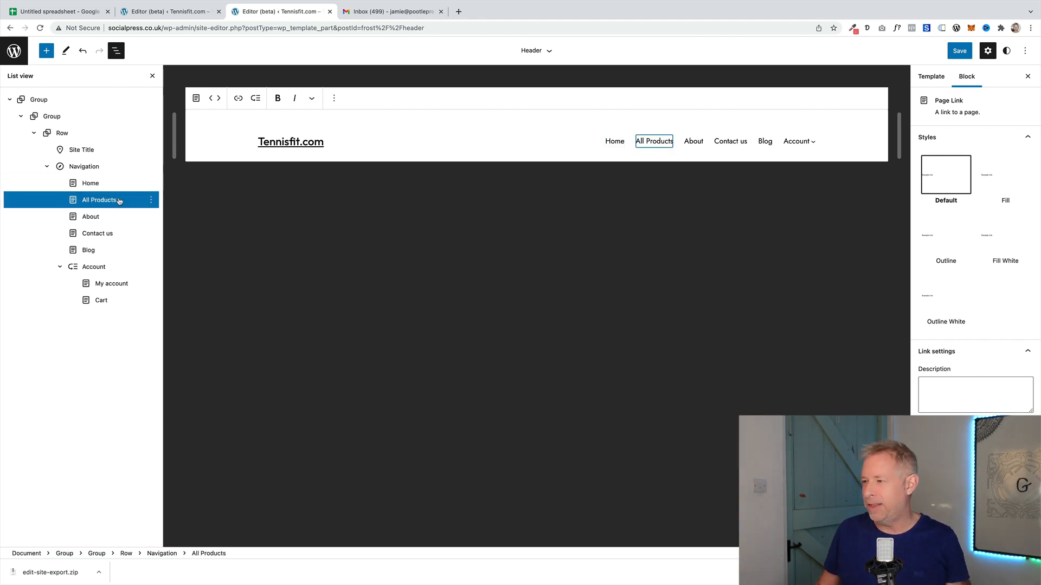
{"action": "key", "text": "Return"}
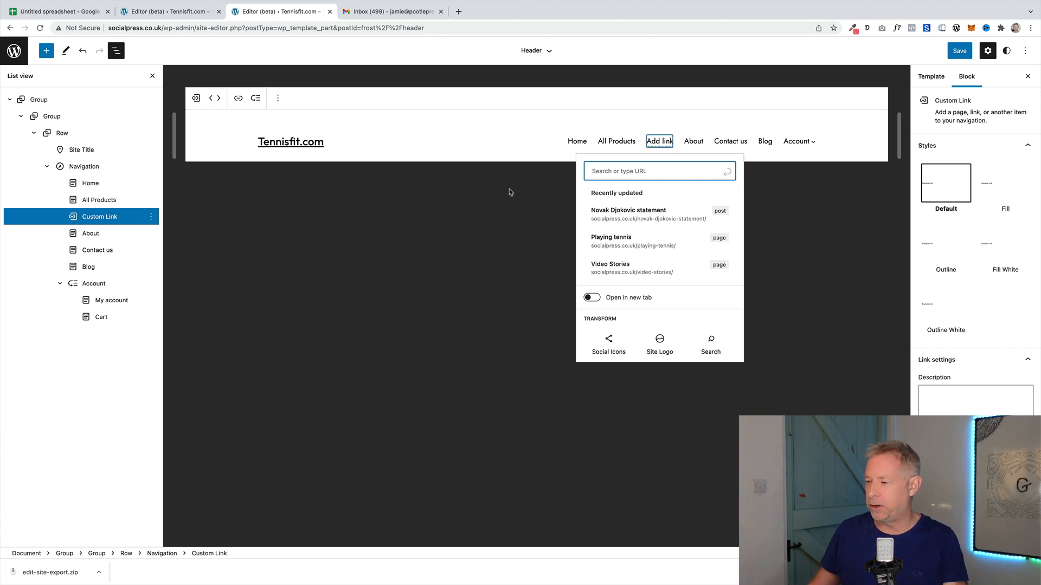
{"action": "type", "text": "a"}
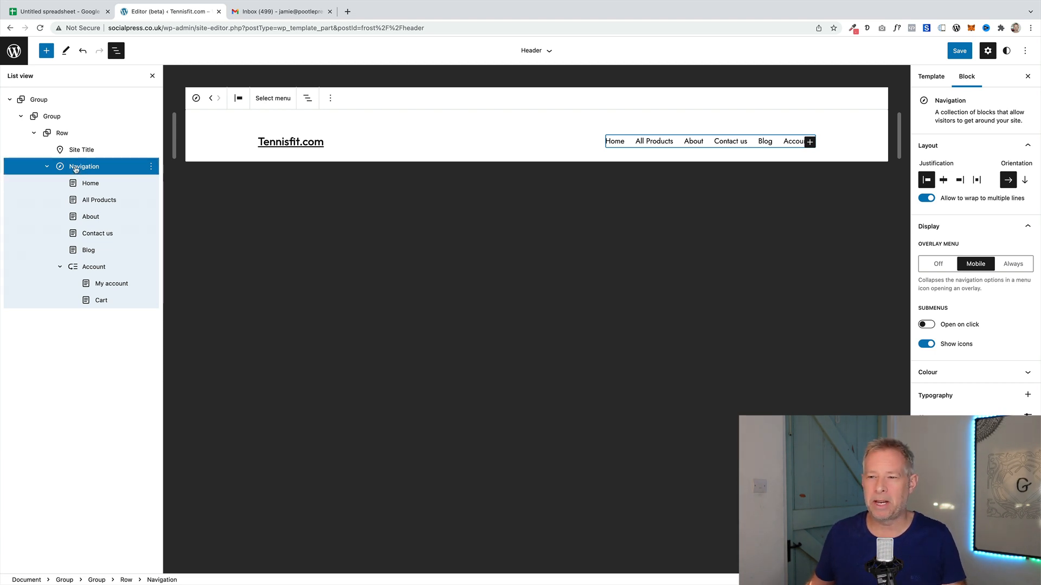
View the site's list of navigation menus in a new browser tab and return to the header template part.
{"action": "left_click", "coordinate": [269, 103]}
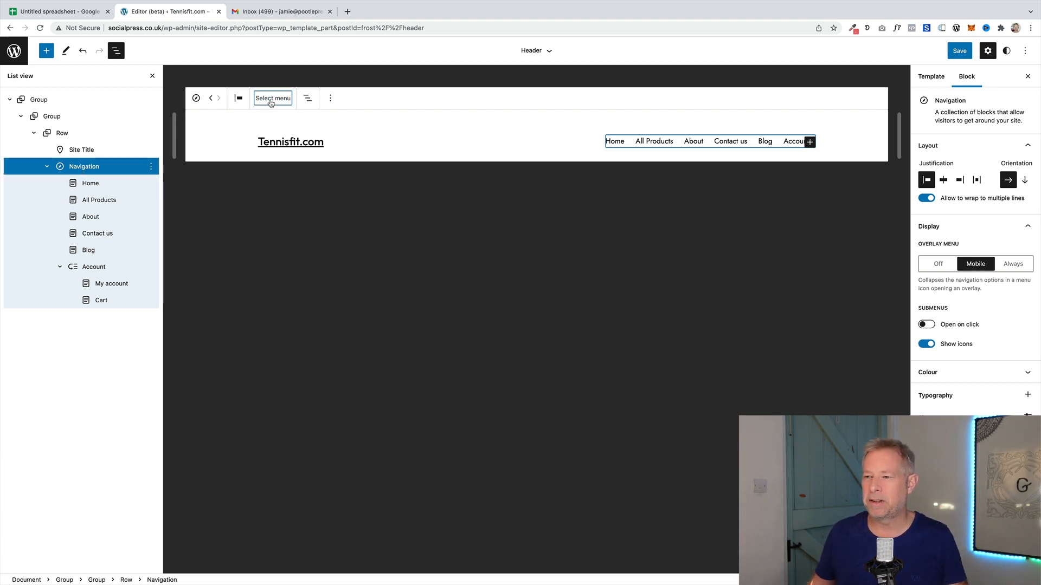
{"action": "right_click", "coordinate": [281, 221]}
{"action": "left_click", "coordinate": [311, 225]}
{"action": "left_click", "coordinate": [259, 16]}
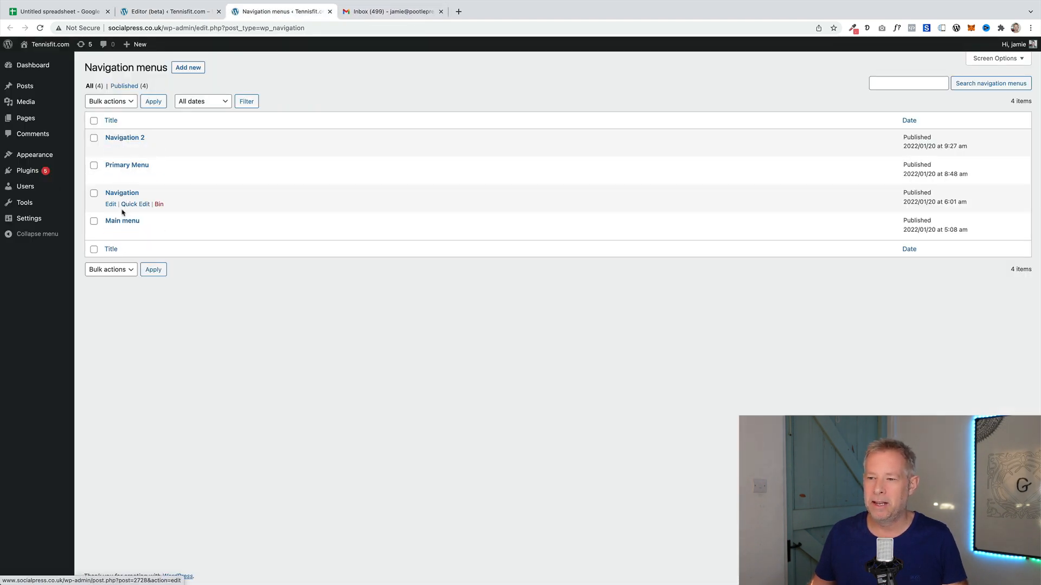
{"action": "left_click", "coordinate": [155, 16]}
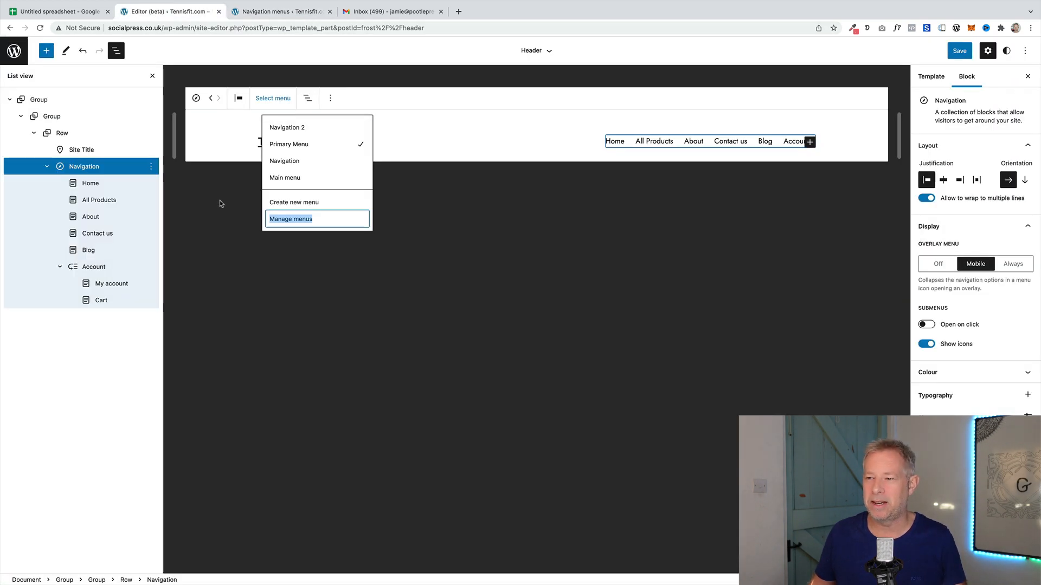
{"action": "left_click", "coordinate": [220, 201]}
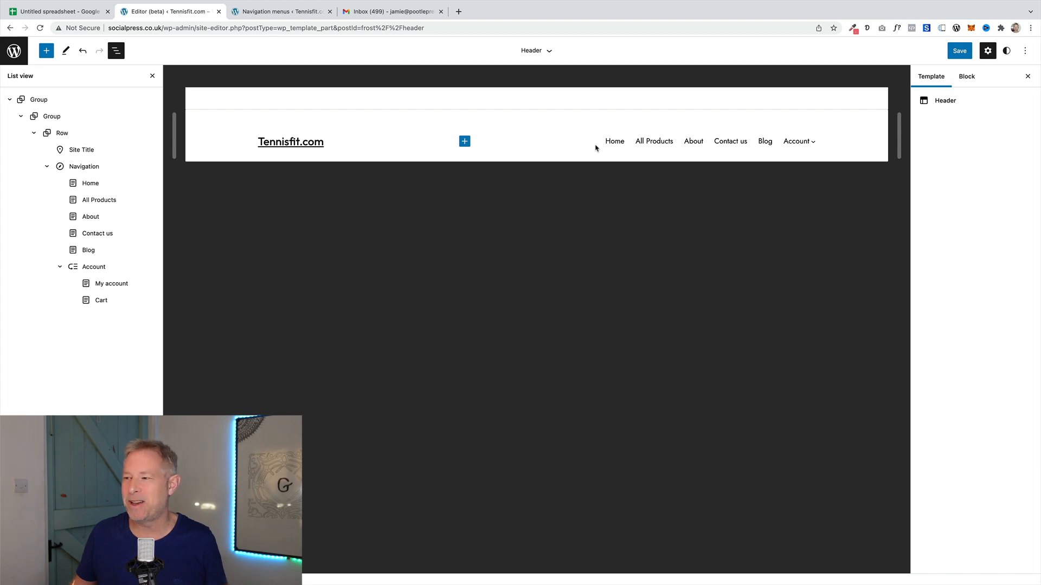
Replace the menu name of the header's Navigation block with a new name.
{"action": "left_click", "coordinate": [95, 165]}
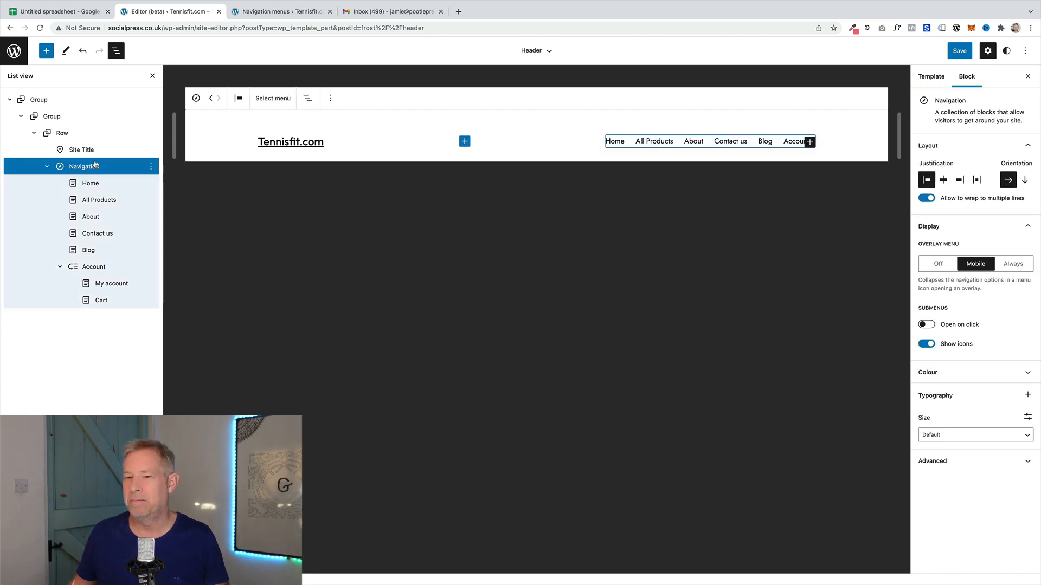
{"action": "left_click", "coordinate": [971, 461]}
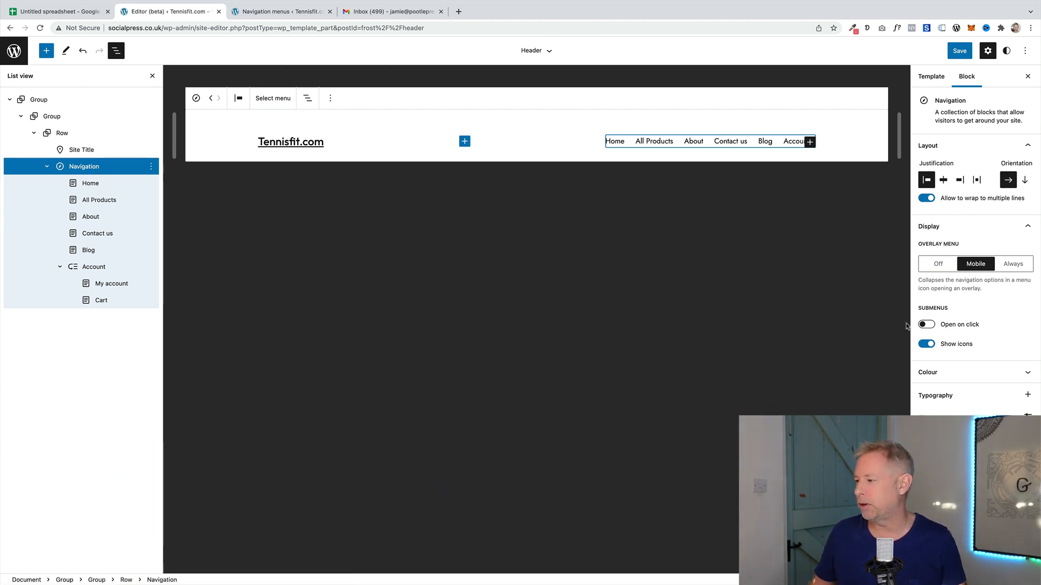
{"action": "left_click", "coordinate": [973, 461]}
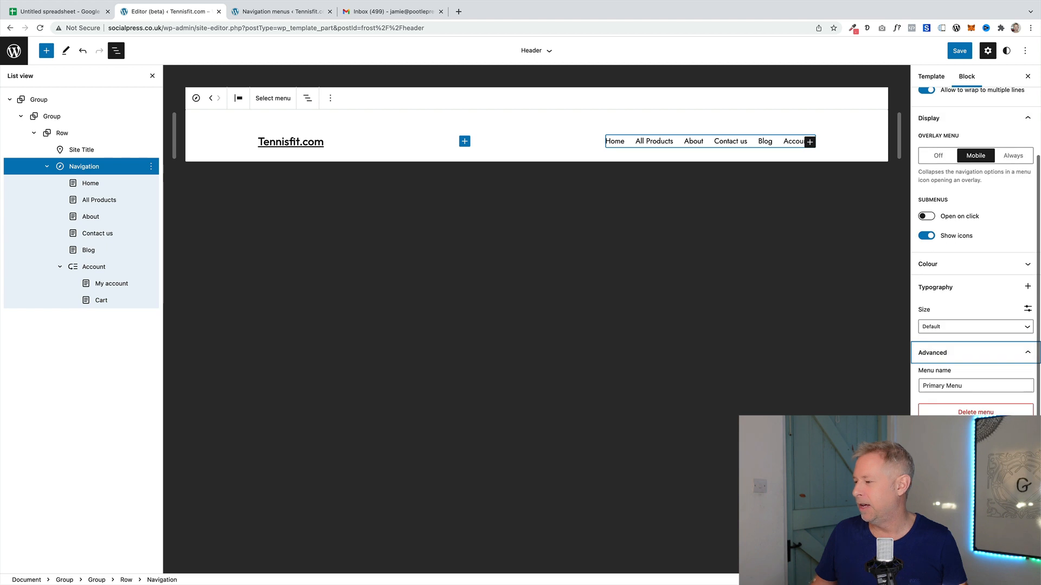
{"action": "left_click", "coordinate": [973, 385]}
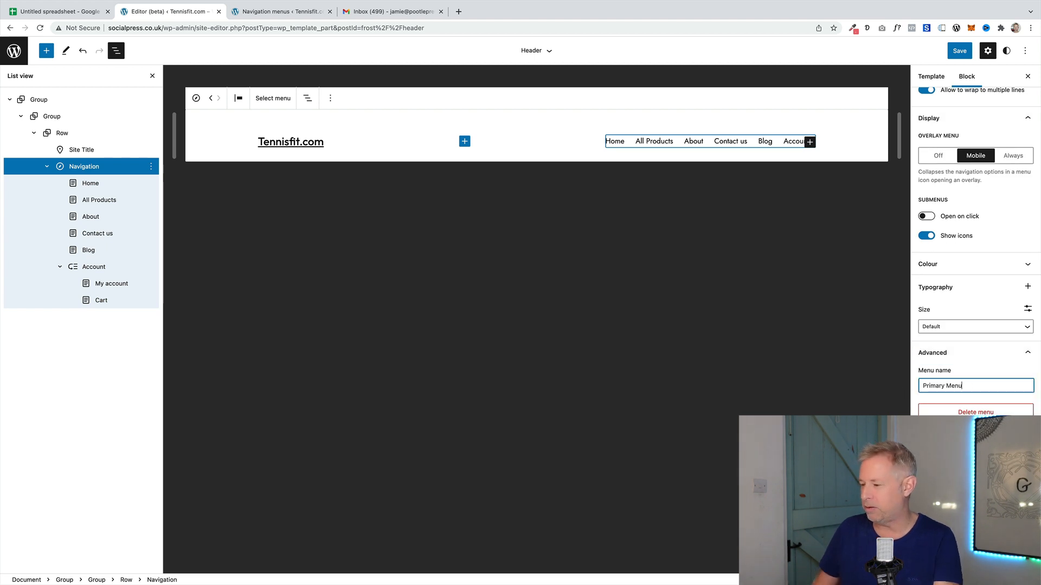
{"action": "type", "text": "Jamie"}
{"action": "key", "text": "super+a"}
{"action": "type", "text": "j"}
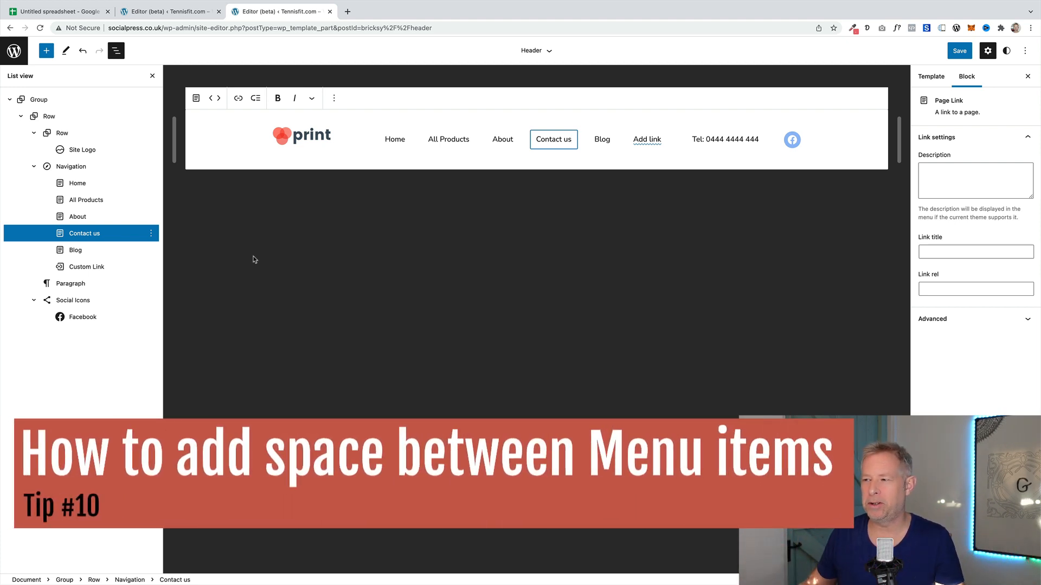
Insert a spacer after the About item in the header's navigation and widen it to push the following items apart.
{"action": "left_click", "coordinate": [94, 216]}
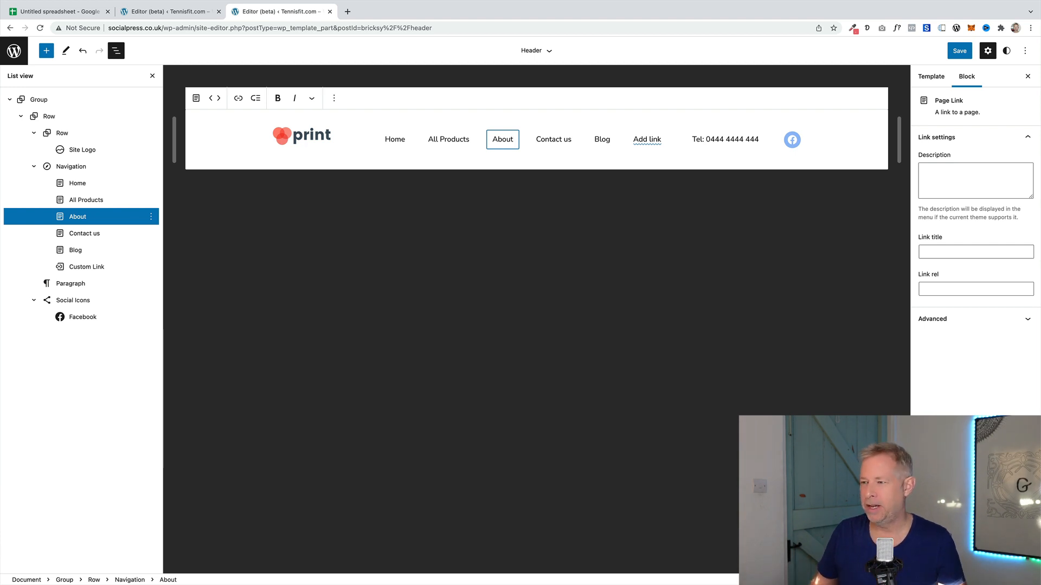
{"action": "key", "text": "Return"}
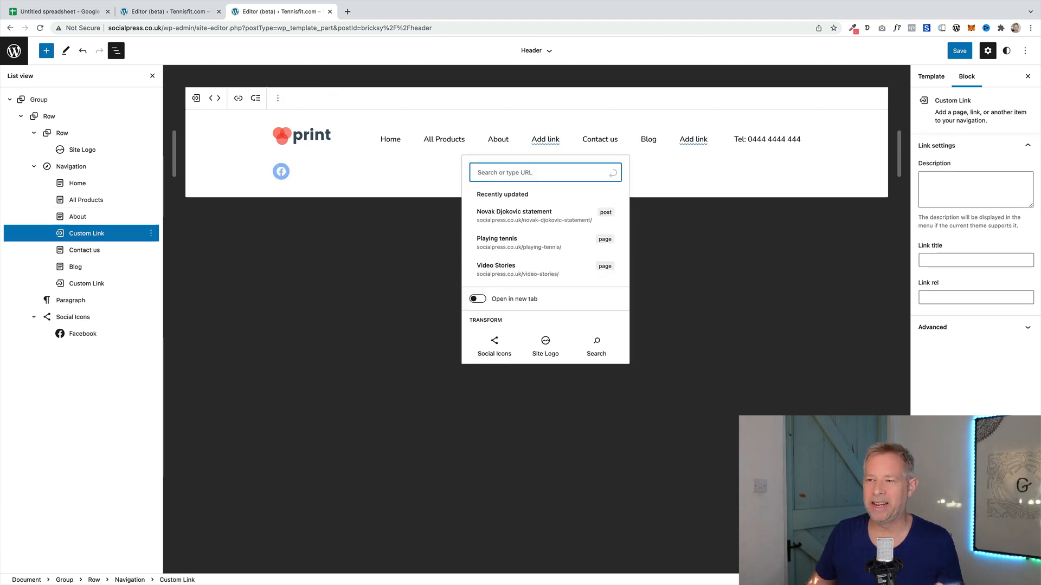
{"action": "left_click", "coordinate": [195, 99]}
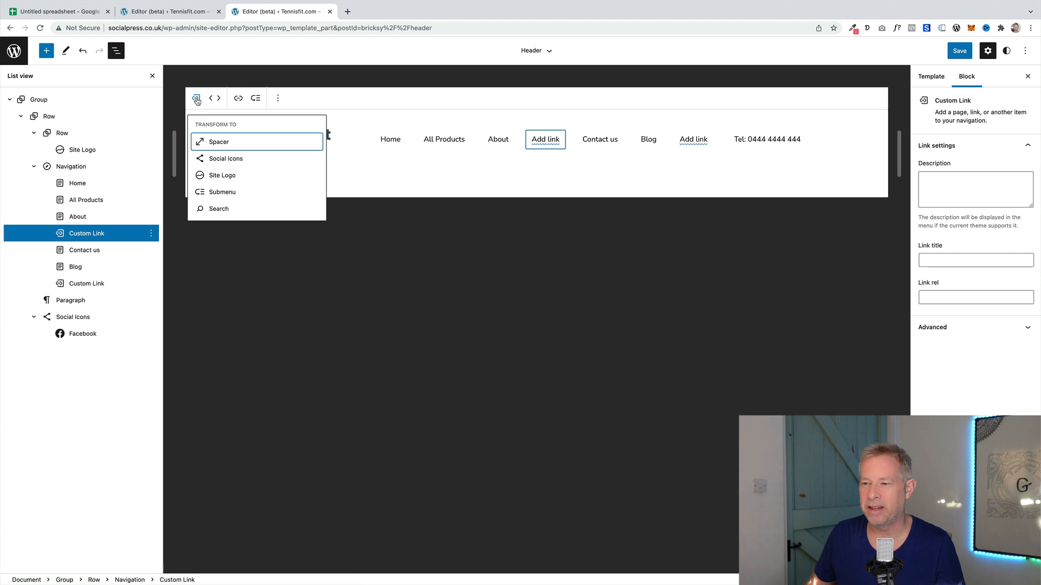
{"action": "left_click", "coordinate": [224, 144]}
{"action": "left_click_drag", "start_coordinate": [557, 139], "coordinate": [611, 142]}
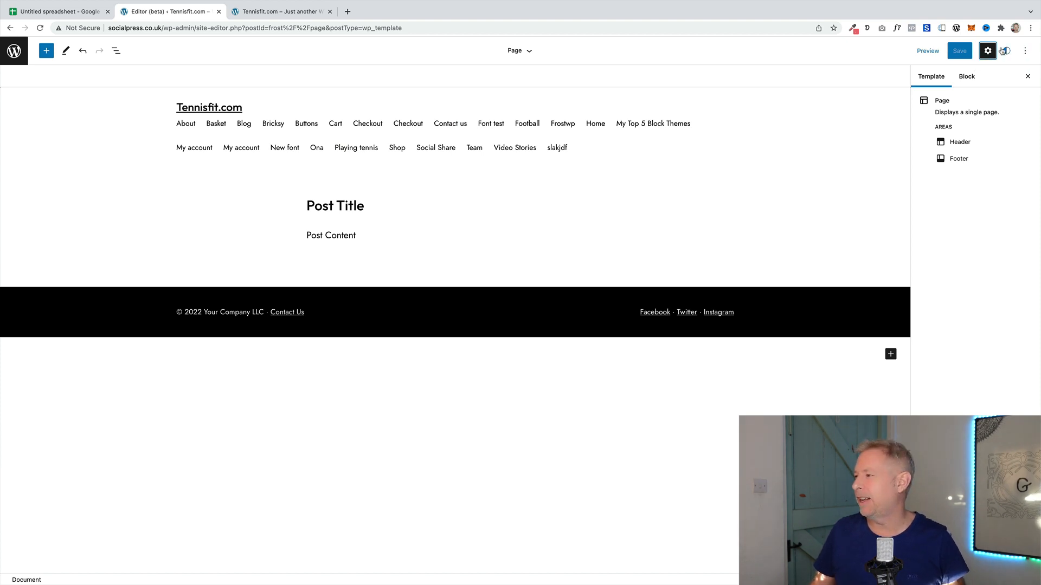
Add a soft red custom colour to the site's global colour palette.
{"action": "left_click", "coordinate": [1004, 51]}
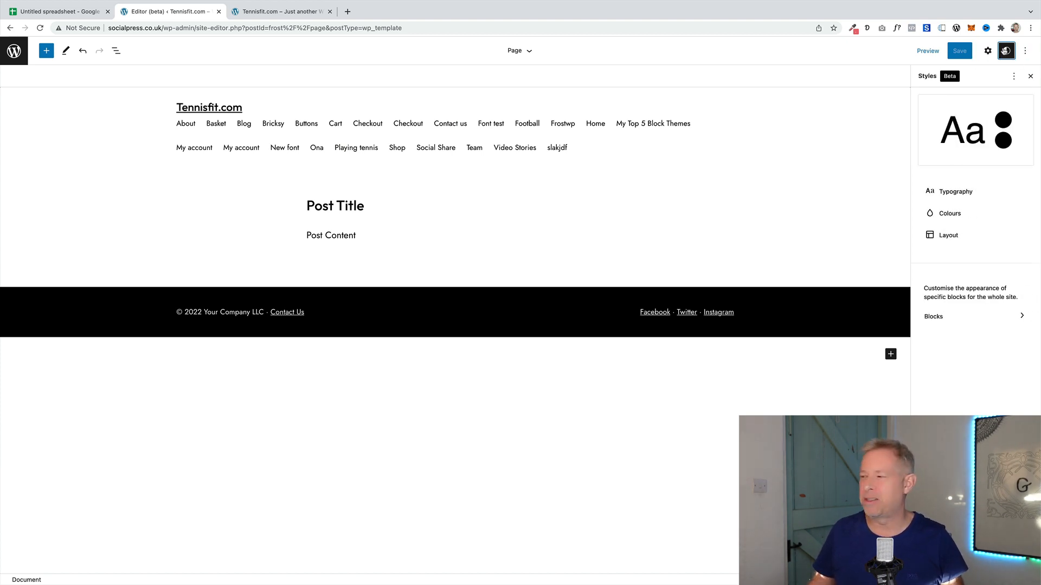
{"action": "left_click", "coordinate": [954, 213]}
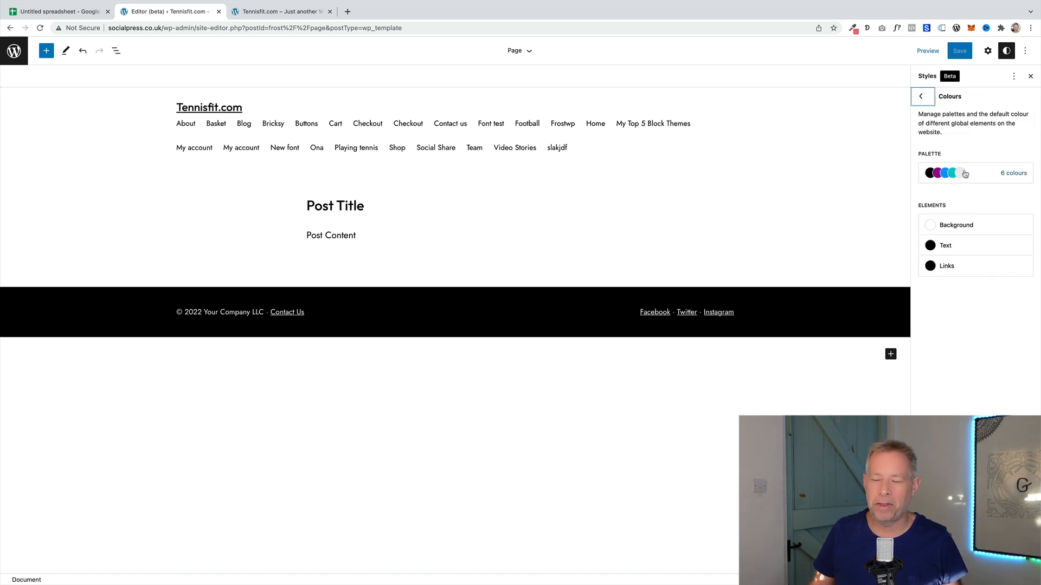
{"action": "left_click", "coordinate": [965, 174]}
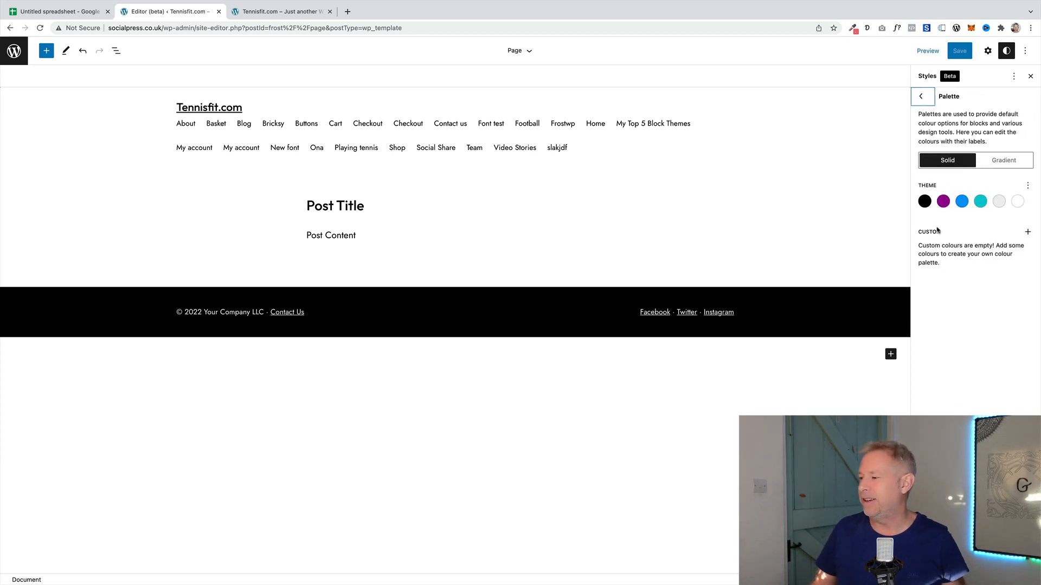
{"action": "left_click", "coordinate": [1026, 233]}
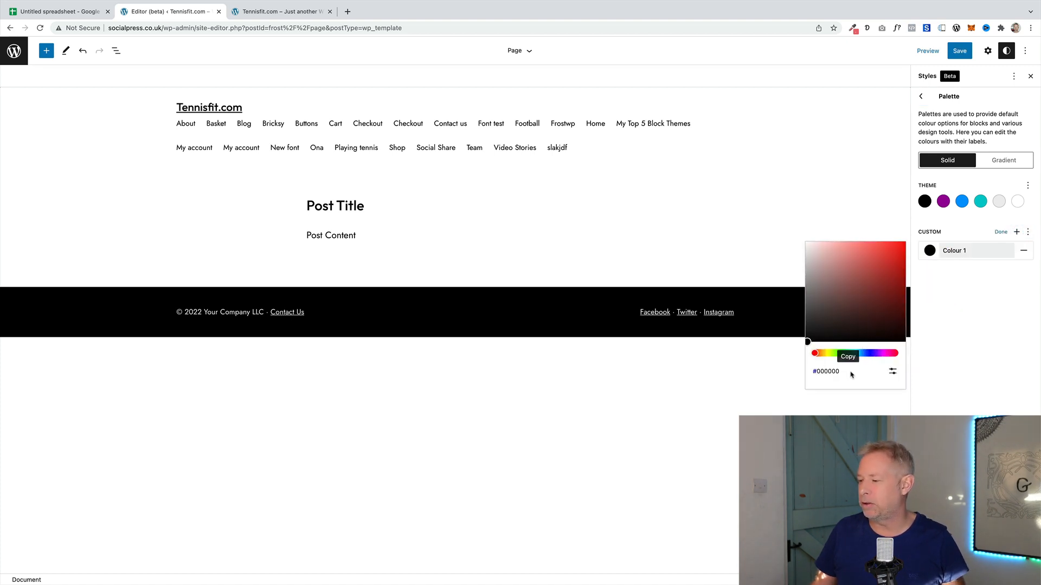
{"action": "left_click", "coordinate": [855, 260]}
{"action": "left_click", "coordinate": [1000, 232]}
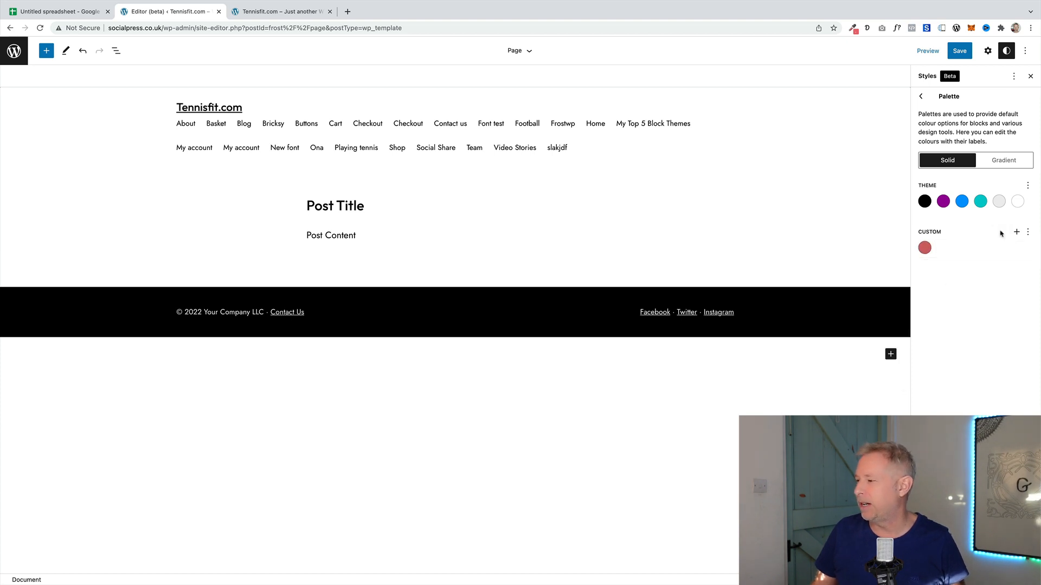
Add the purple #5230C4 as a second custom palette colour and save the site styles.
{"action": "left_click", "coordinate": [1013, 232]}
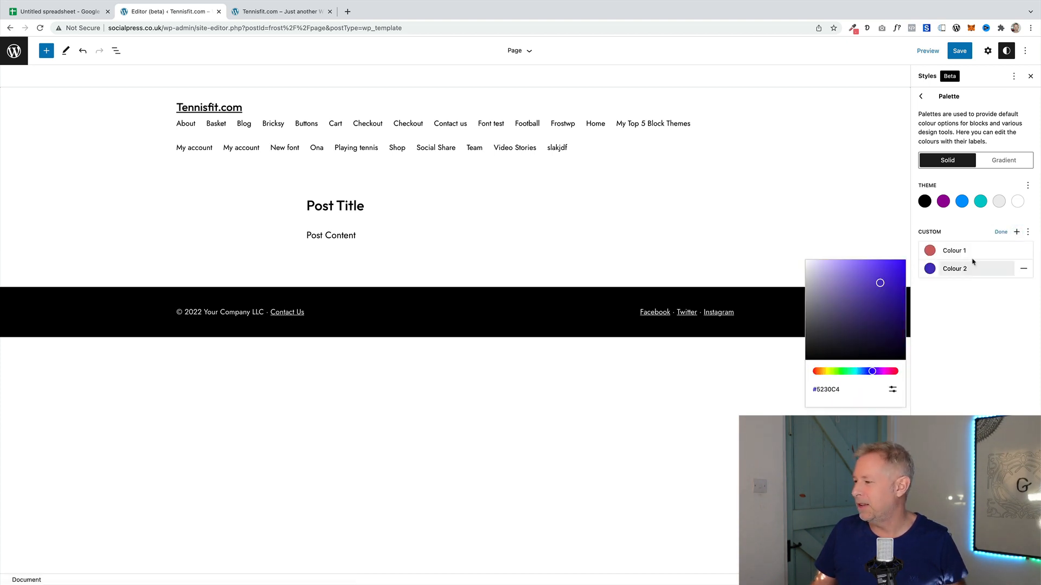
{"action": "left_click", "coordinate": [1001, 232]}
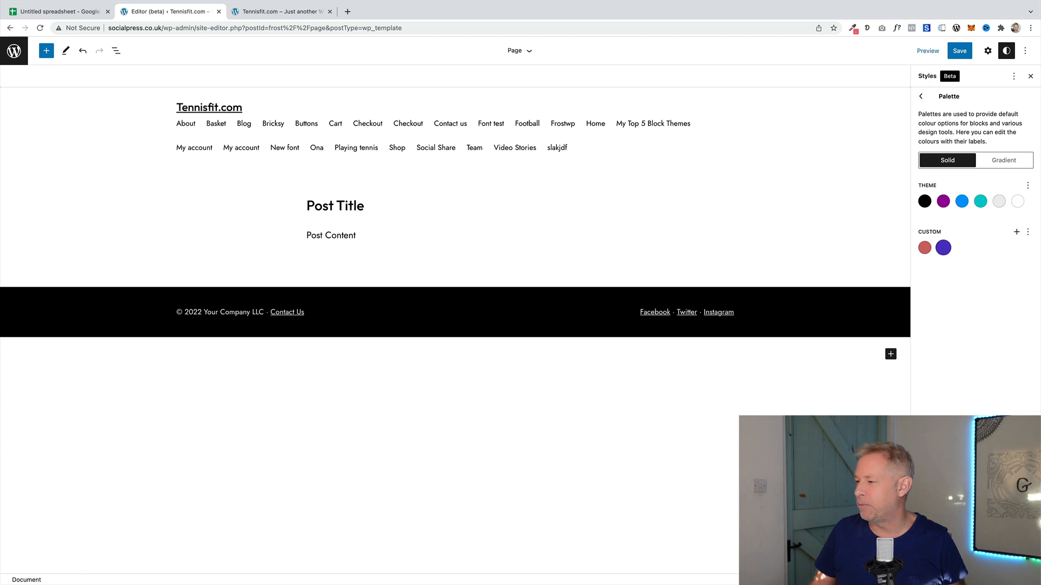
{"action": "left_click", "coordinate": [962, 51]}
{"action": "left_click", "coordinate": [975, 52]}
Create a new page with a paragraph of lorem ipsum placeholder text and open the paragraph's colour settings.
{"action": "left_click", "coordinate": [282, 11]}
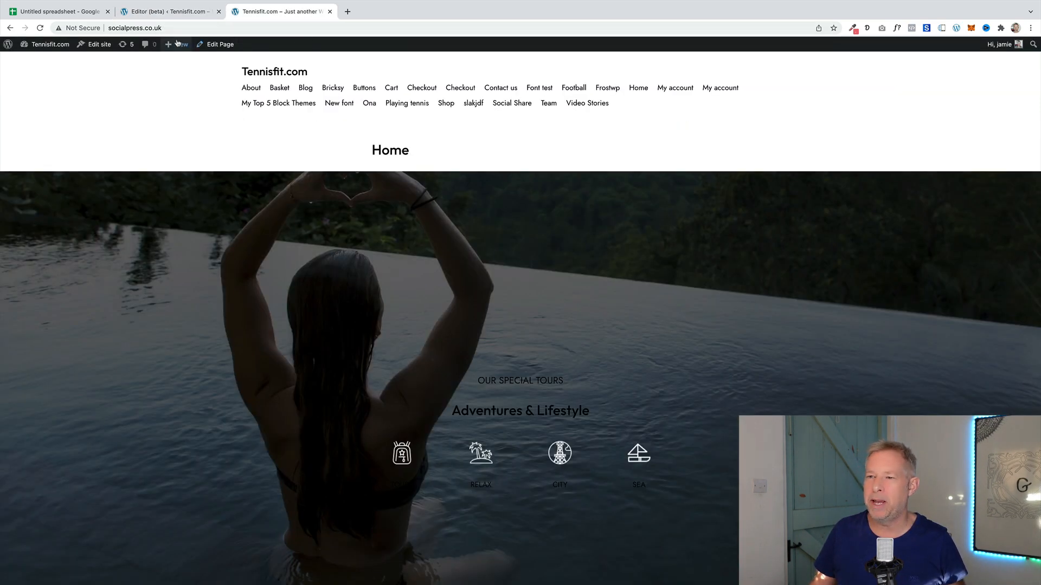
{"action": "mouse_move", "coordinate": [185, 43]}
{"action": "left_click", "coordinate": [179, 86]}
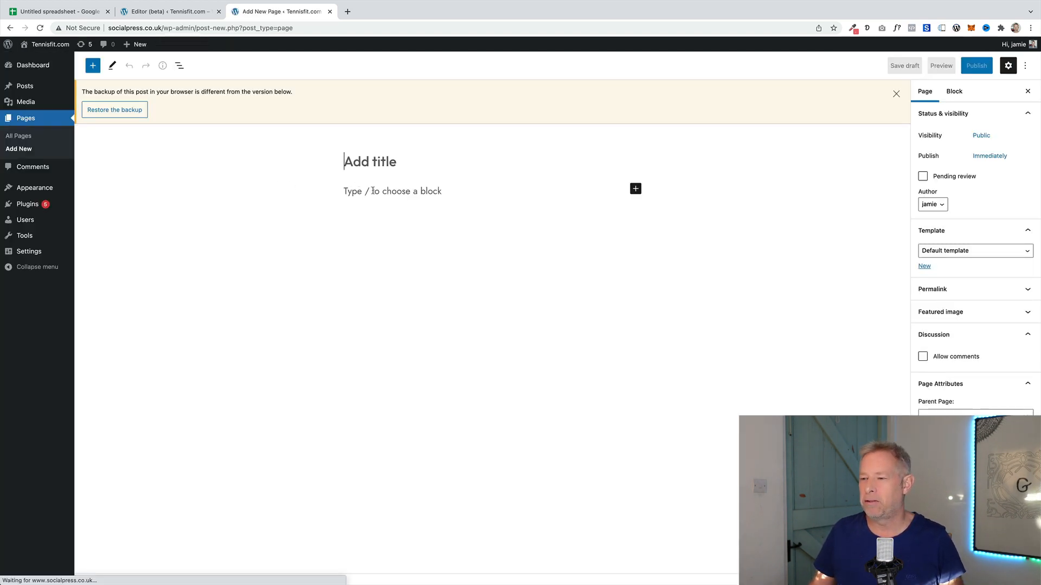
{"action": "left_click", "coordinate": [374, 191]}
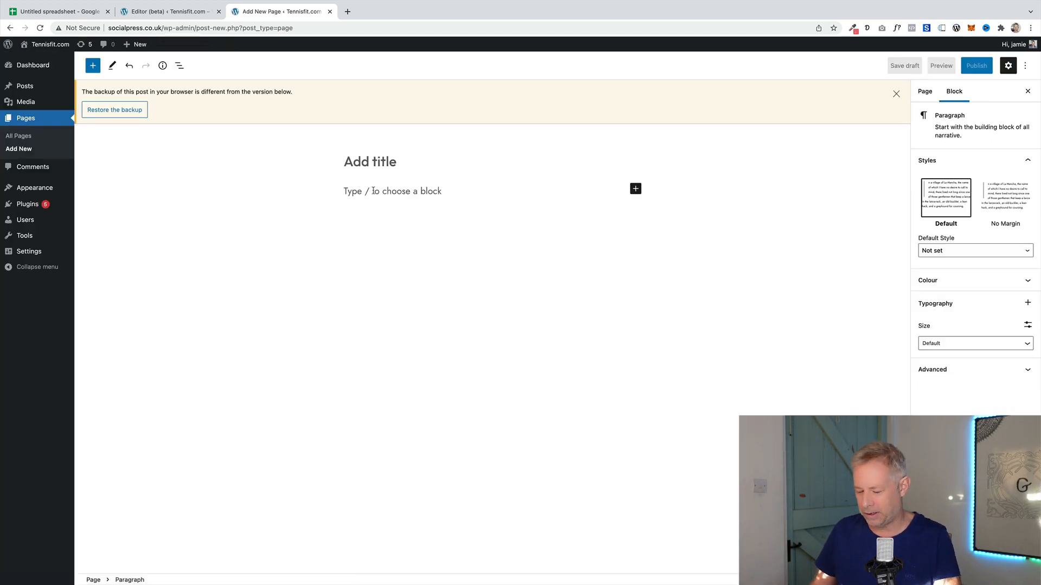
{"action": "type", "text": "Dolorem odit neque nulla duis? Aut ipsum mauris quae hendrerit? Quidem, sapiente lorem, pretium! Curabitur tincidunt! Debitis nam! Aliquet maecenas illo risus ea suscipit consectetur."}
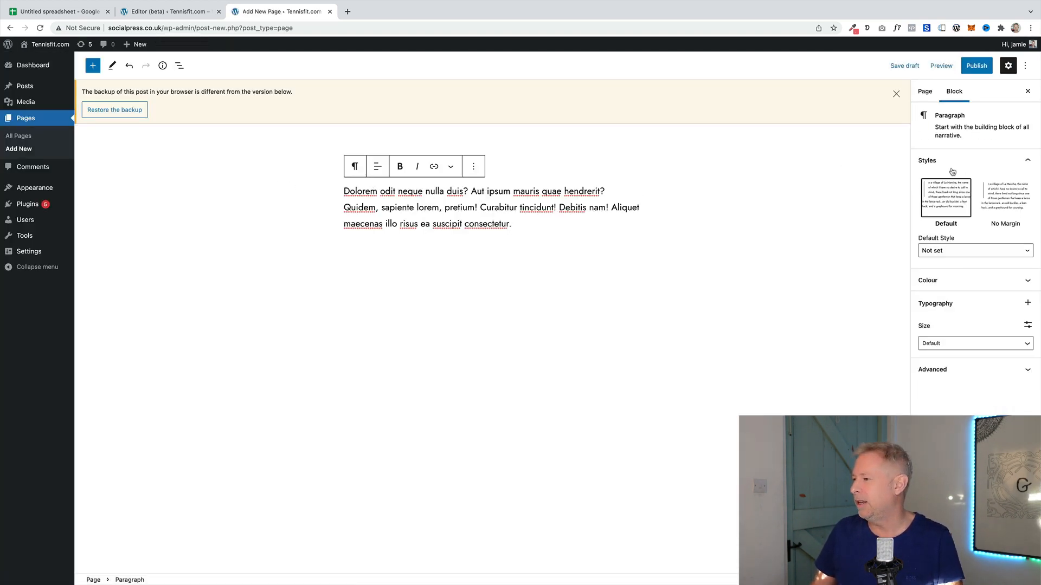
{"action": "left_click", "coordinate": [946, 278]}
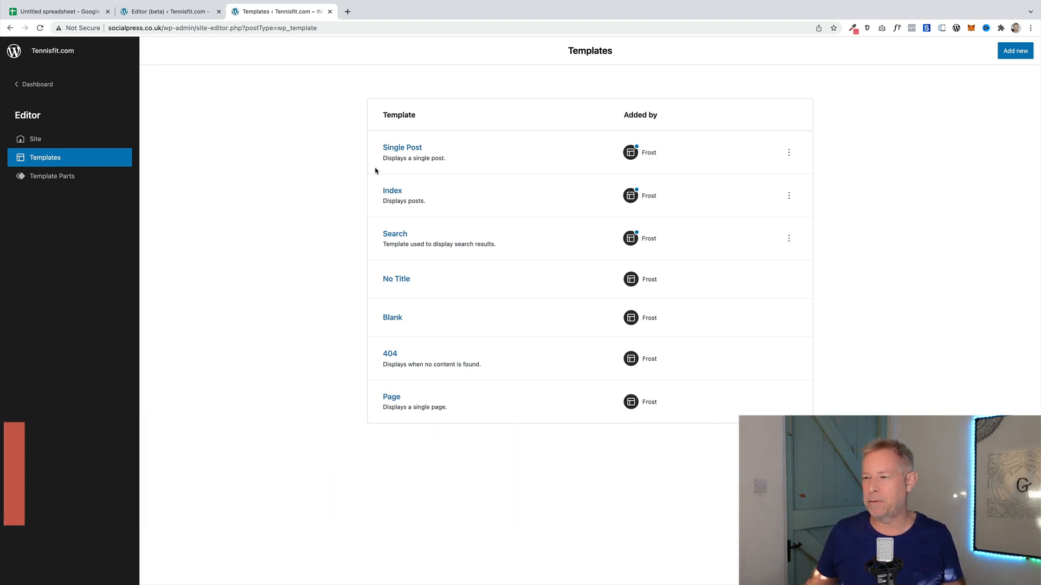
Open the Single Post template, set the site-wide Button block background to the custom purple #5230c4, and save the site styles.
{"action": "left_click", "coordinate": [390, 147]}
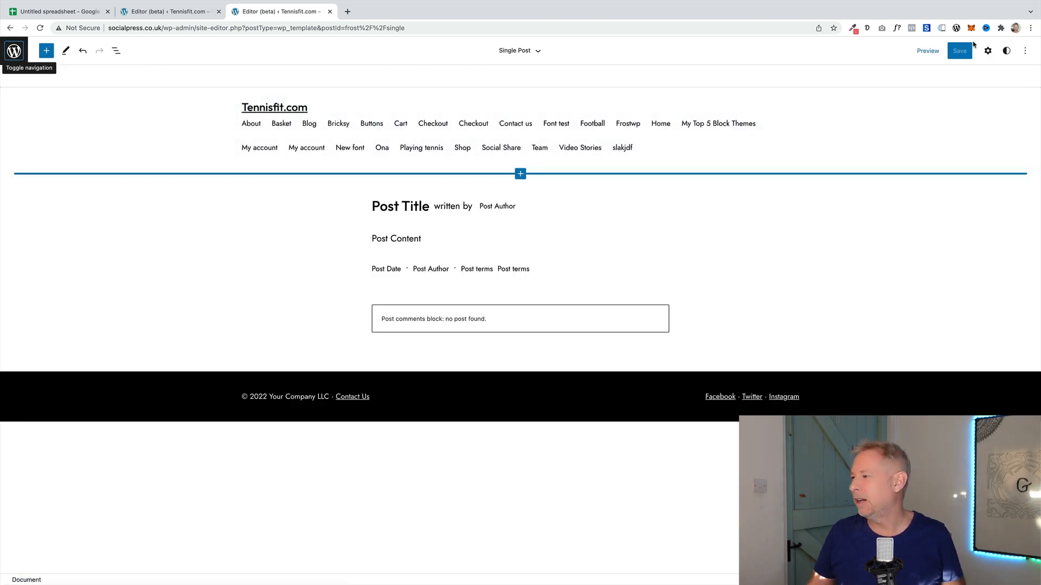
{"action": "left_click", "coordinate": [1005, 51]}
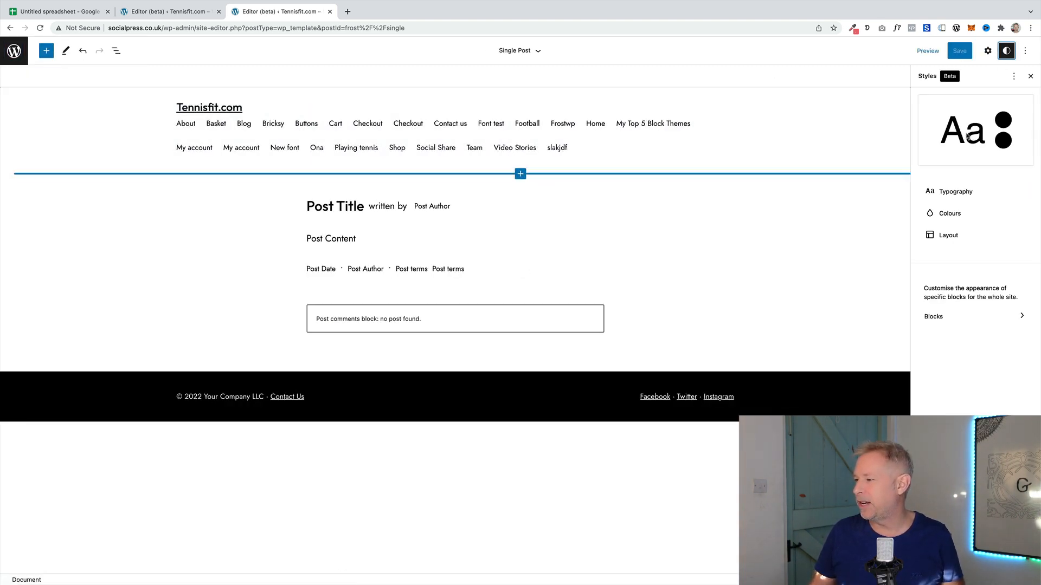
{"action": "left_click", "coordinate": [933, 317]}
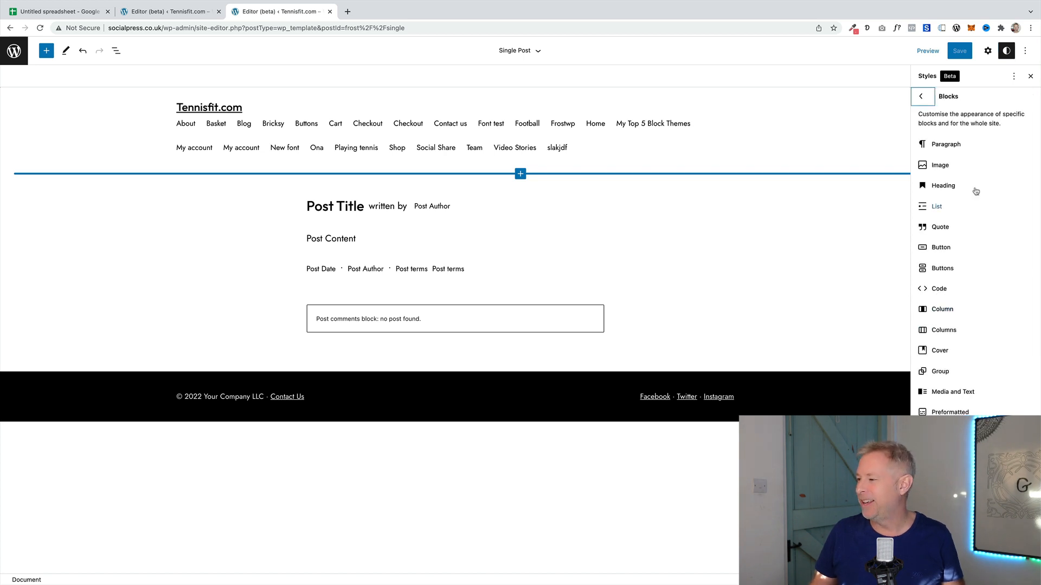
{"action": "left_click", "coordinate": [946, 251]}
{"action": "left_click", "coordinate": [944, 141]}
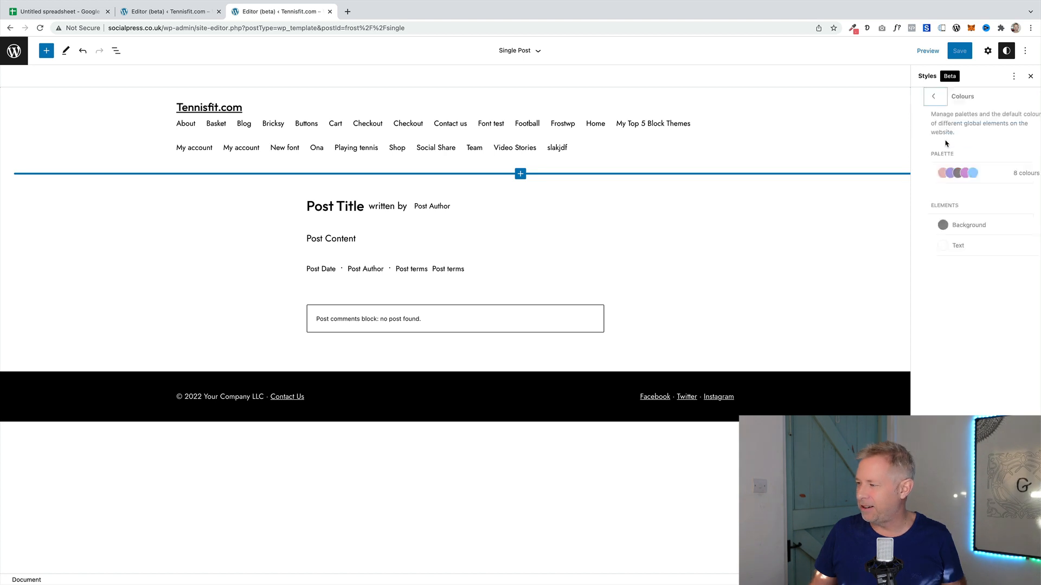
{"action": "left_click", "coordinate": [953, 231]}
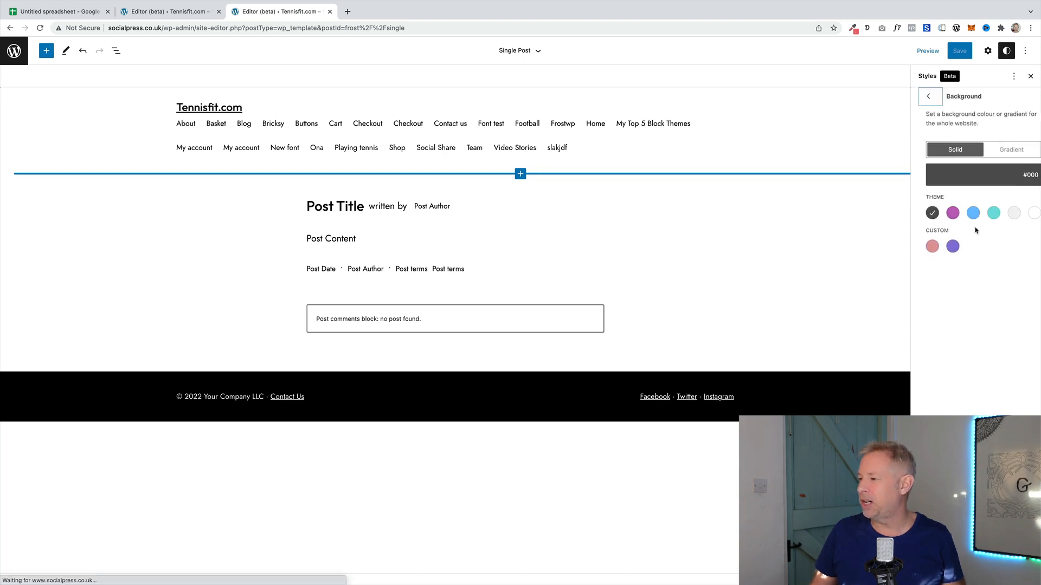
{"action": "left_click", "coordinate": [944, 249]}
{"action": "left_click", "coordinate": [956, 52]}
{"action": "left_click", "coordinate": [975, 51]}
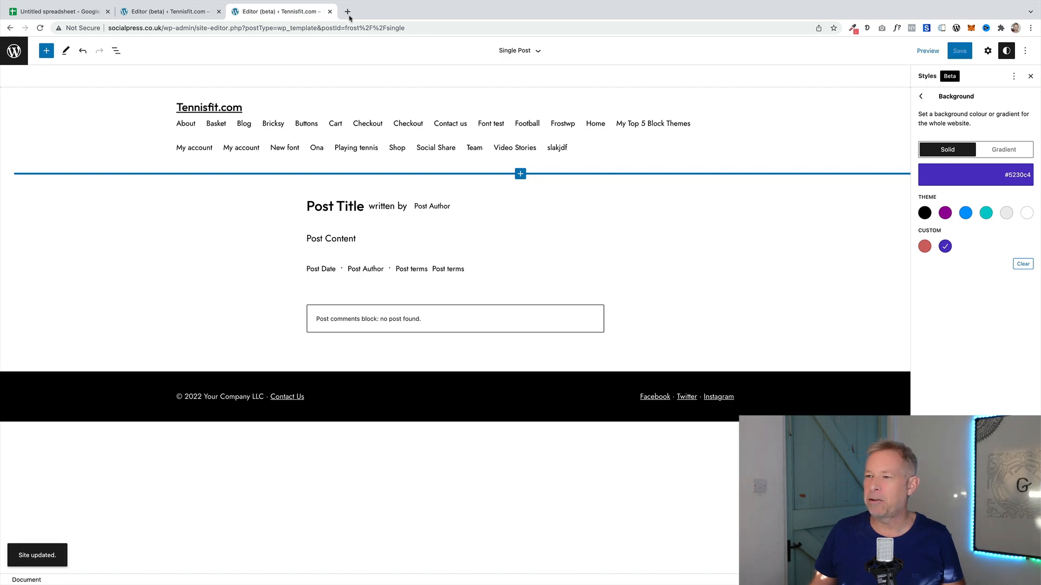
Open the socialpress.co.uk front end in a new browser tab and start a new page.
{"action": "left_click", "coordinate": [347, 11]}
{"action": "type", "text": "s"}
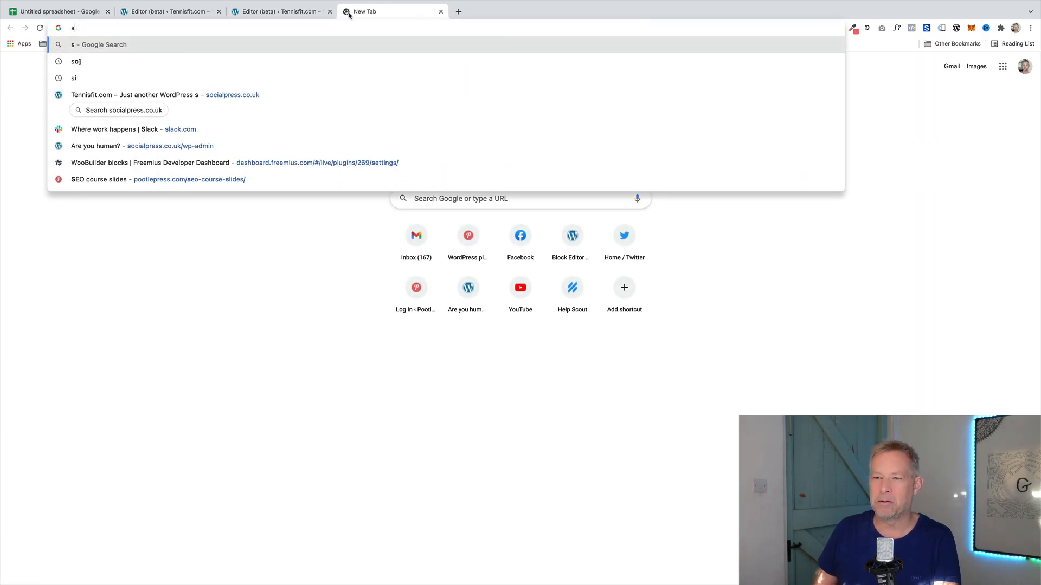
{"action": "key", "text": "Down"}
{"action": "key", "text": "Down"}
{"action": "key", "text": "Down"}
{"action": "key", "text": "Return"}
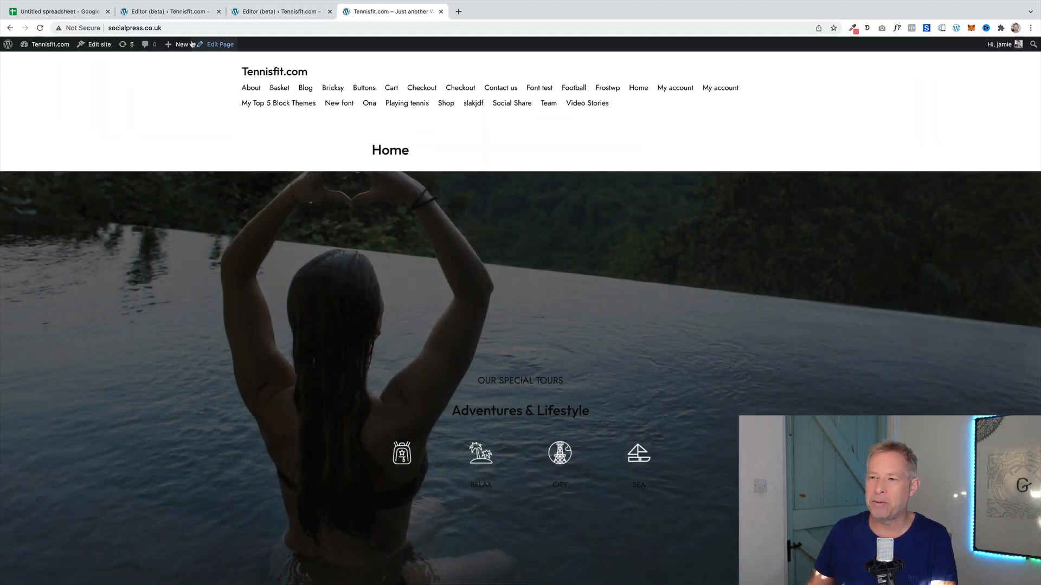
{"action": "mouse_move", "coordinate": [182, 66]}
{"action": "left_click", "coordinate": [182, 86]}
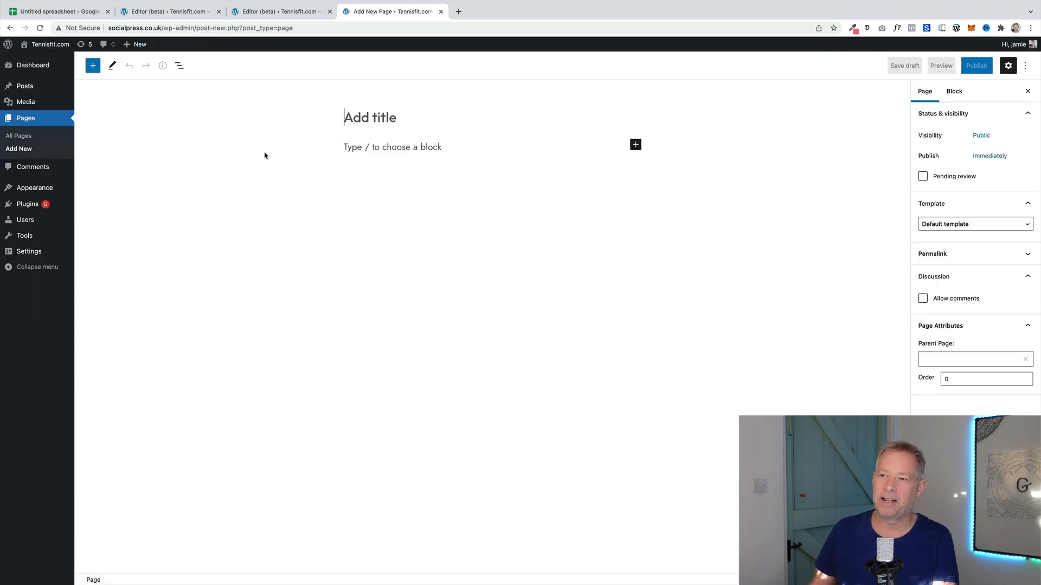
Add a Buttons block to the new page with a button labelled "Click here".
{"action": "left_click", "coordinate": [376, 149]}
{"action": "type", "text": "w"}
{"action": "key", "text": "BackSpace"}
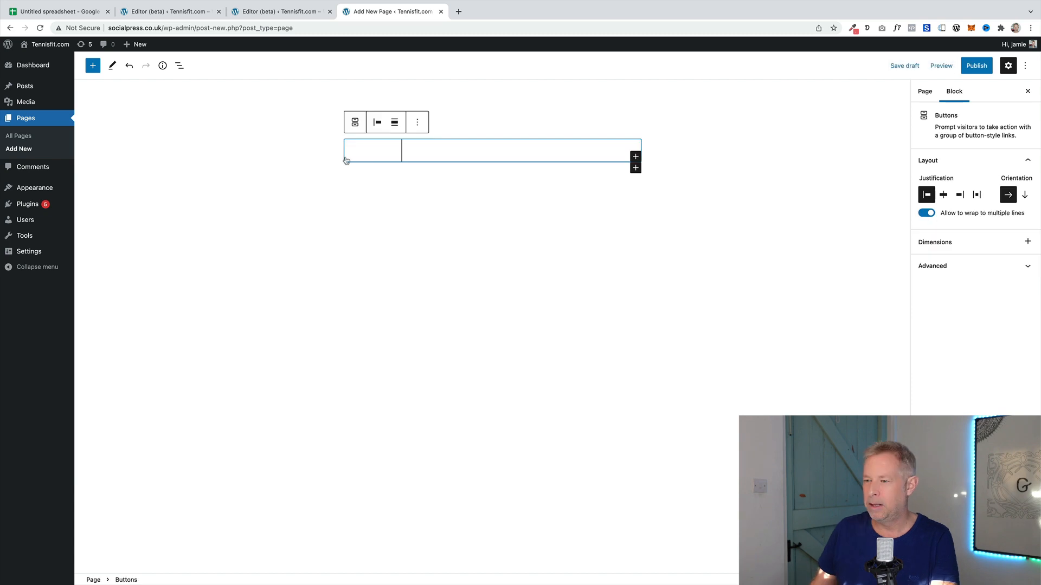
{"action": "left_click", "coordinate": [370, 154]}
{"action": "type", "text": "Click here"}
{"action": "key", "text": "Return"}
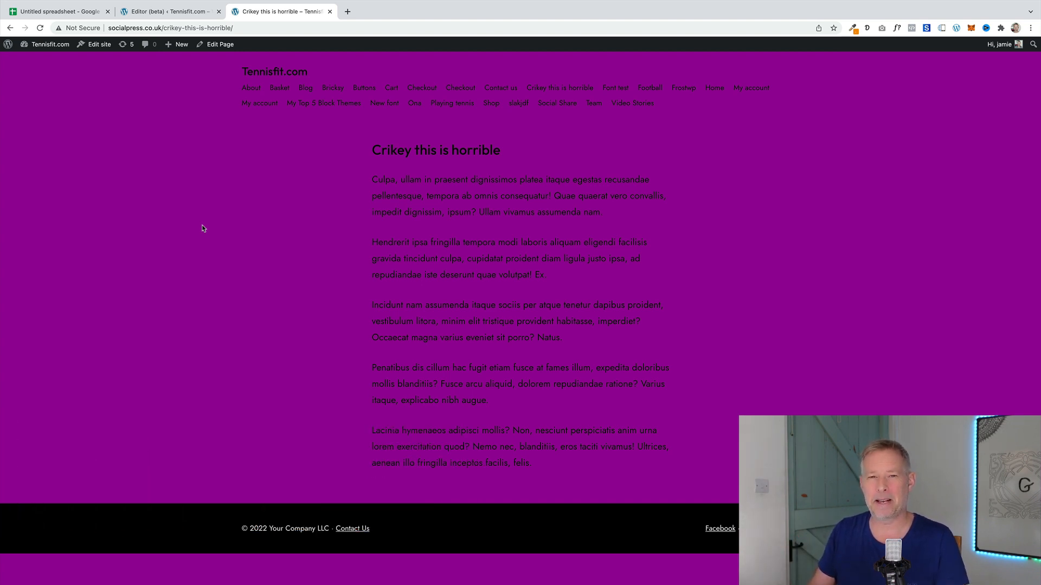
Reset the site's global styles to defaults from the Single Post template.
{"action": "left_click", "coordinate": [173, 11]}
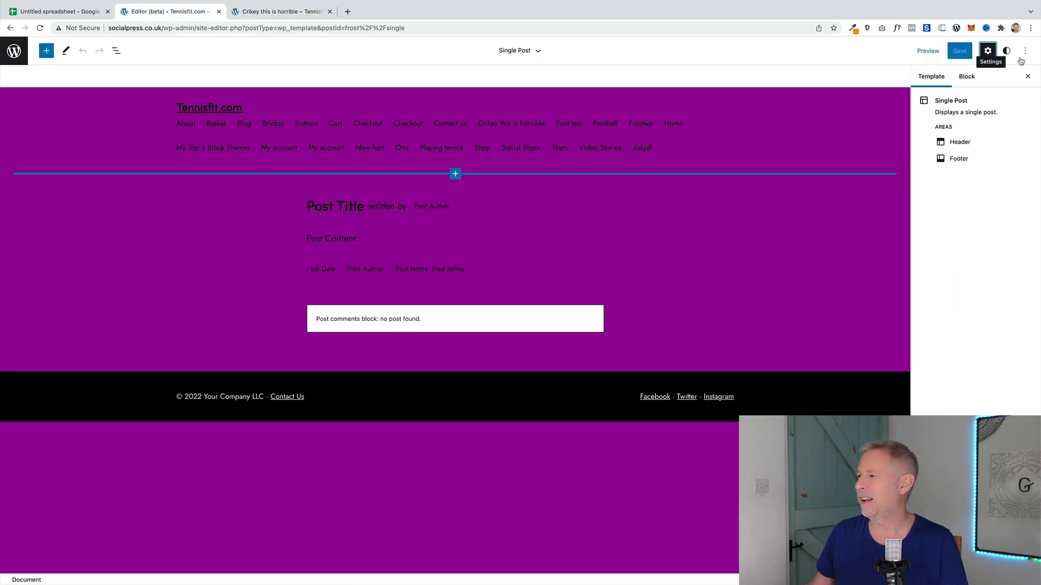
{"action": "left_click", "coordinate": [1006, 52]}
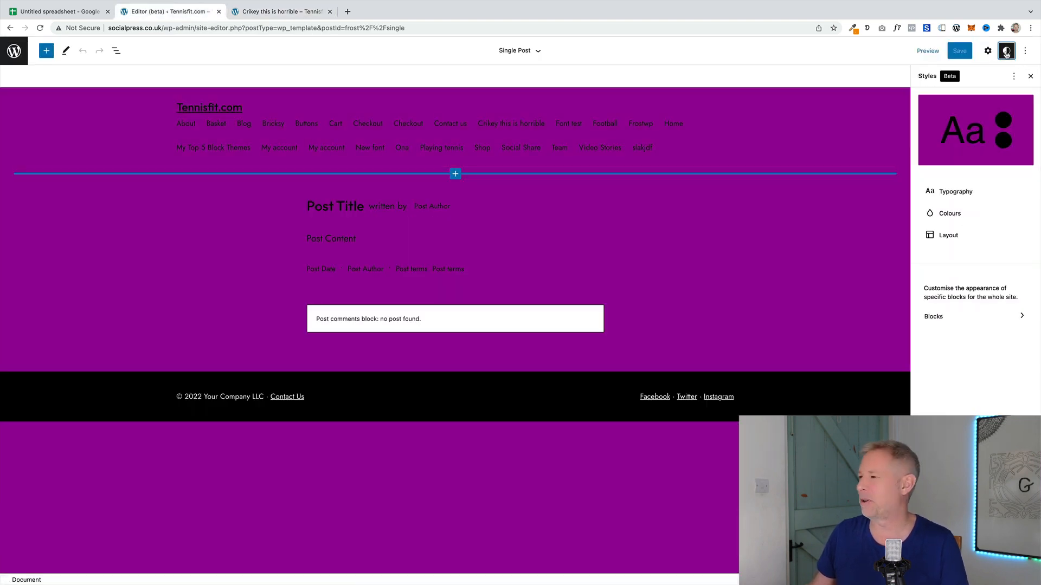
{"action": "left_click", "coordinate": [1014, 77]}
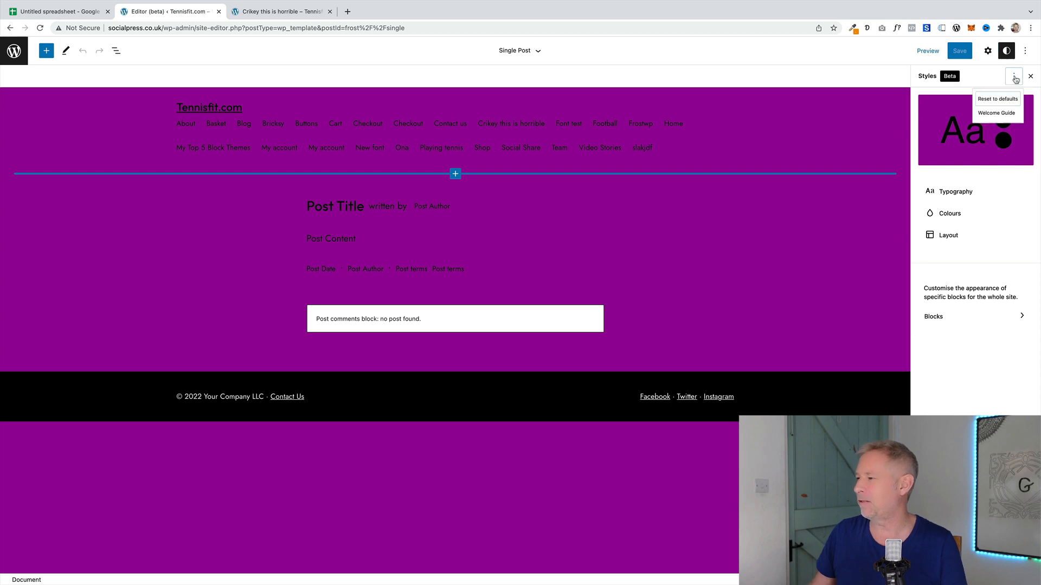
{"action": "left_click", "coordinate": [989, 104]}
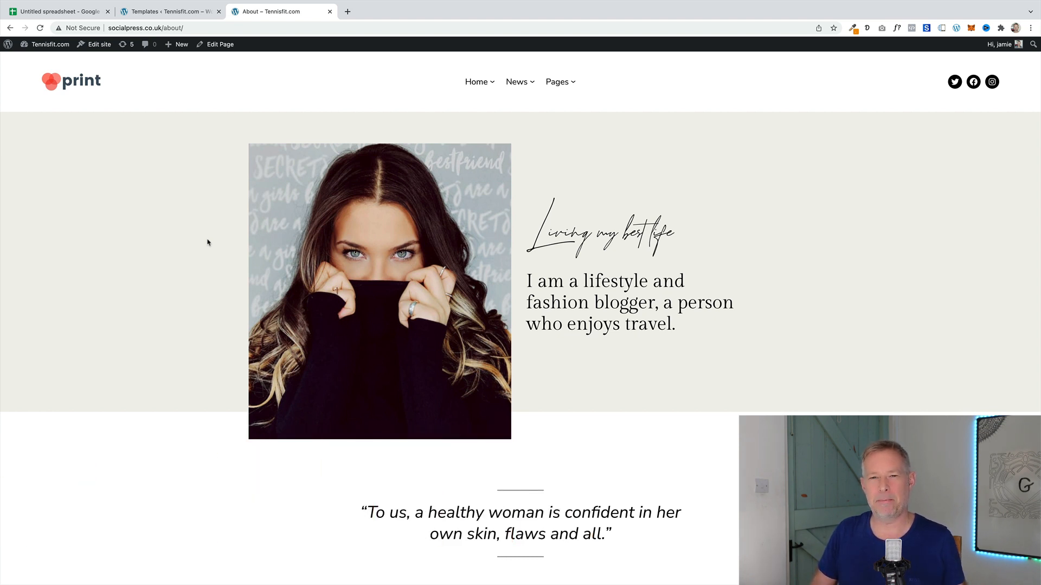
Open the About page for editing, then open the page-about template in the site editor.
{"action": "left_click", "coordinate": [220, 44]}
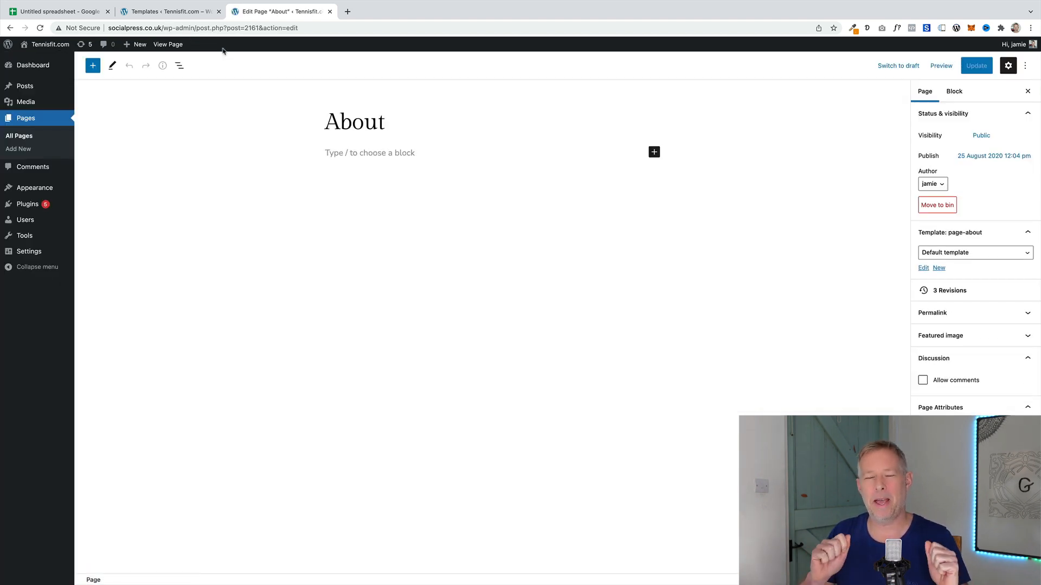
{"action": "left_click", "coordinate": [192, 12]}
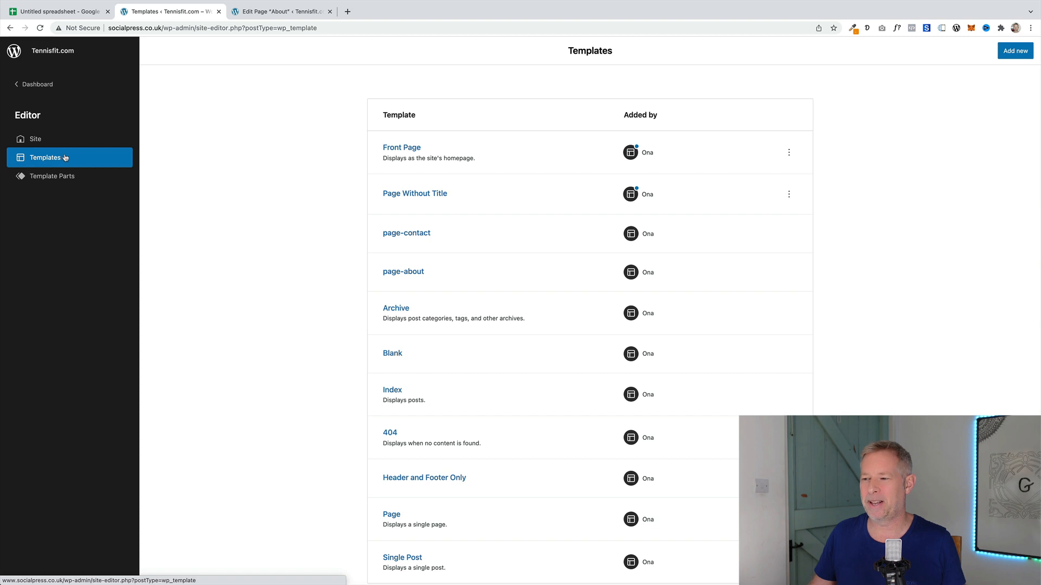
{"action": "left_click", "coordinate": [393, 272]}
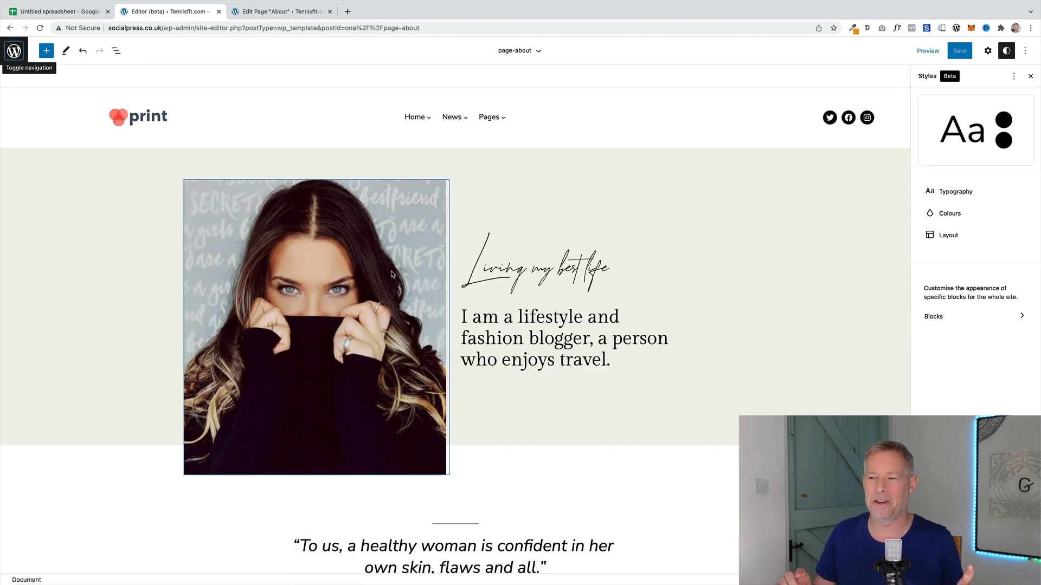
Set the overlay menu of the header's Navigation block to Always.
{"action": "left_click", "coordinate": [115, 145]}
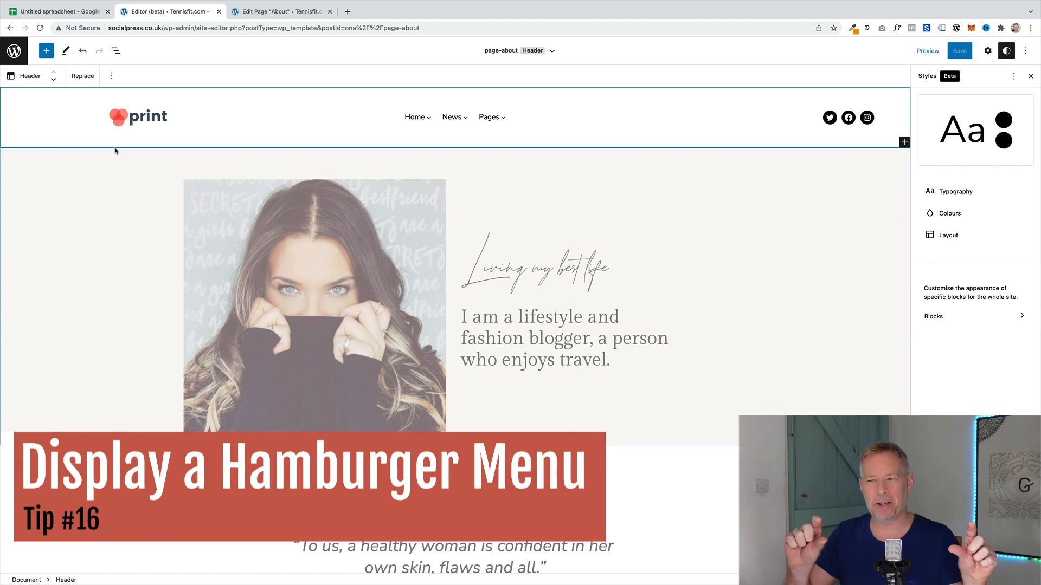
{"action": "left_click", "coordinate": [116, 51]}
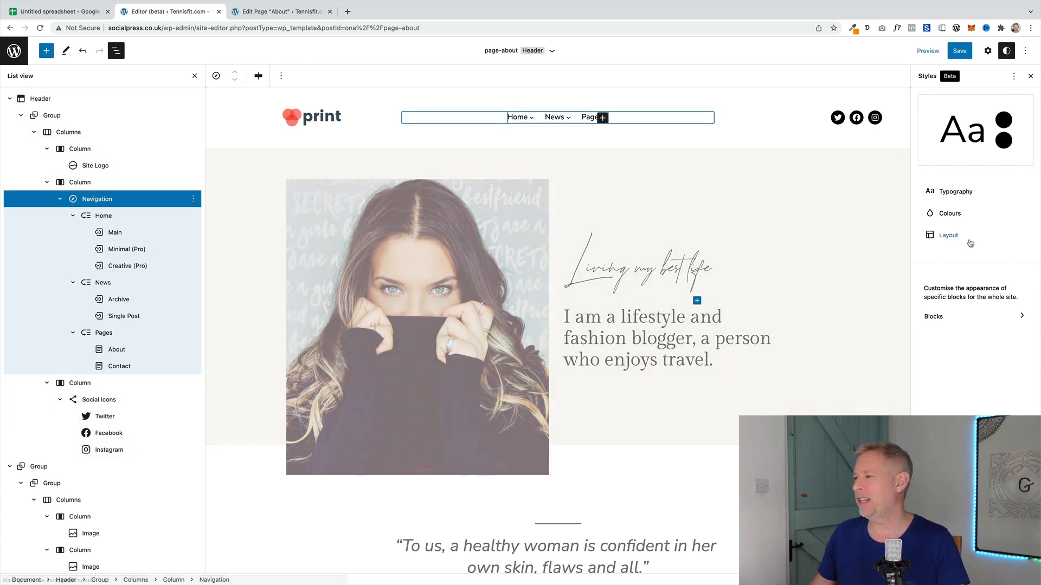
{"action": "left_click", "coordinate": [988, 51]}
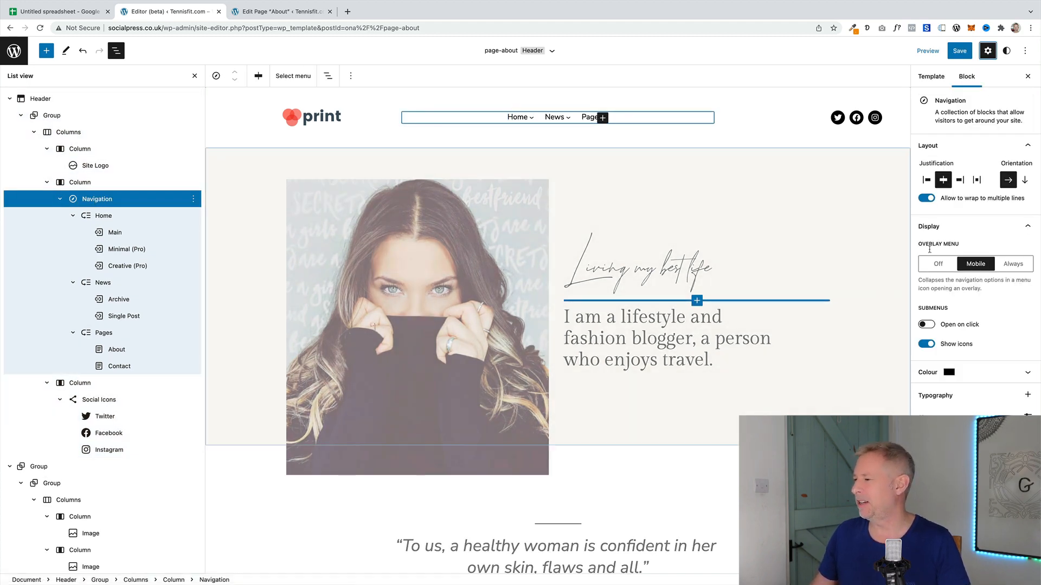
{"action": "left_click", "coordinate": [1012, 265]}
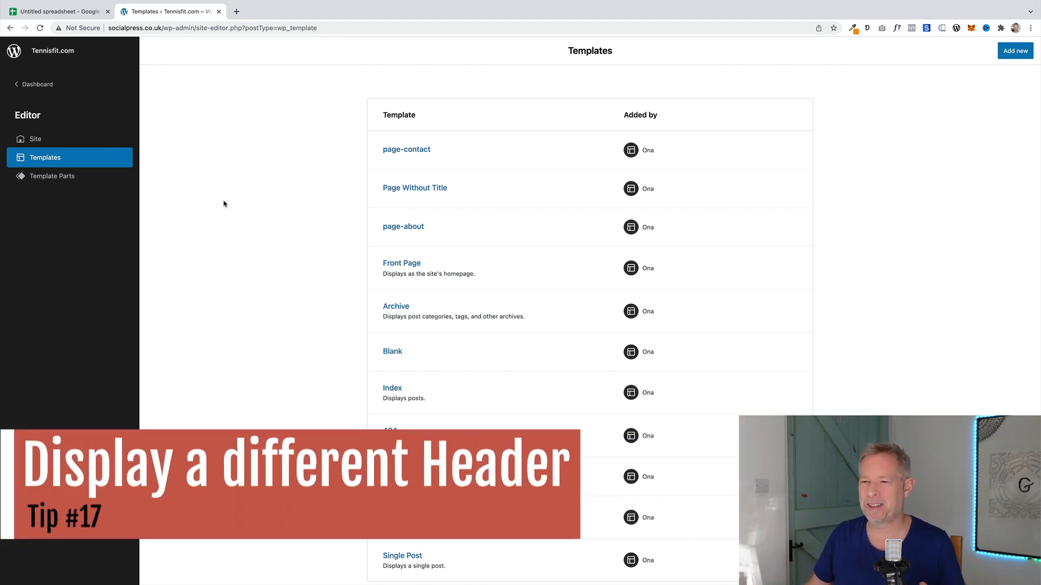
Open the Page template and show its block list with the Header collapsed.
{"action": "scroll", "coordinate": [292, 249], "scroll_direction": "down", "scroll_amount": 1}
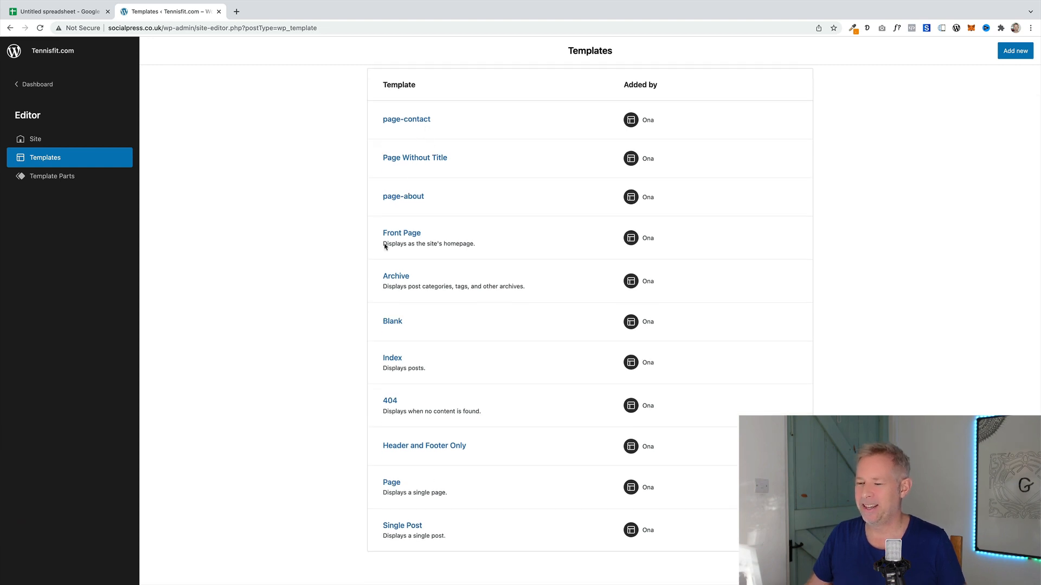
{"action": "left_click", "coordinate": [391, 483]}
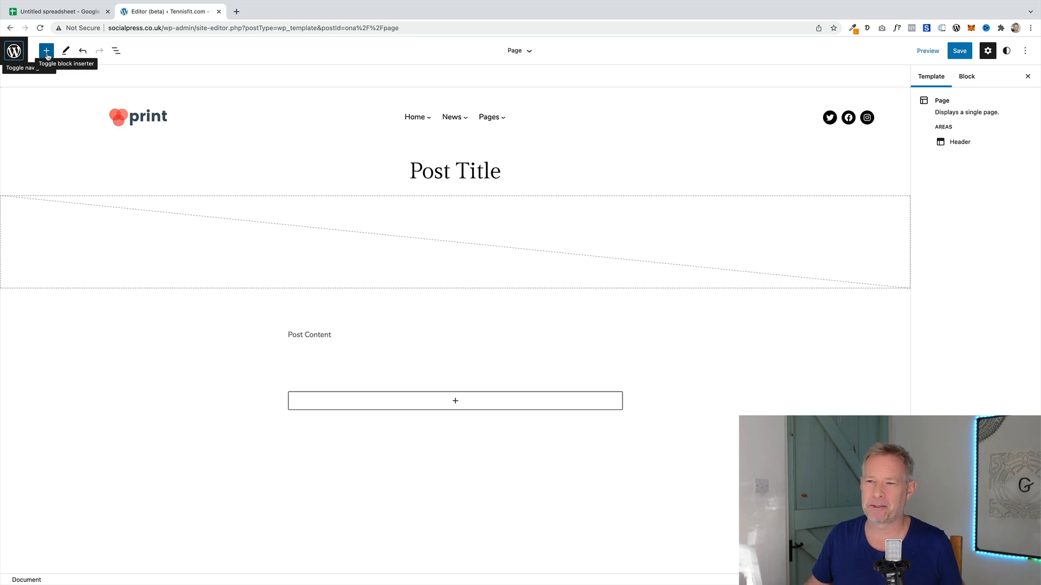
{"action": "left_click", "coordinate": [116, 50]}
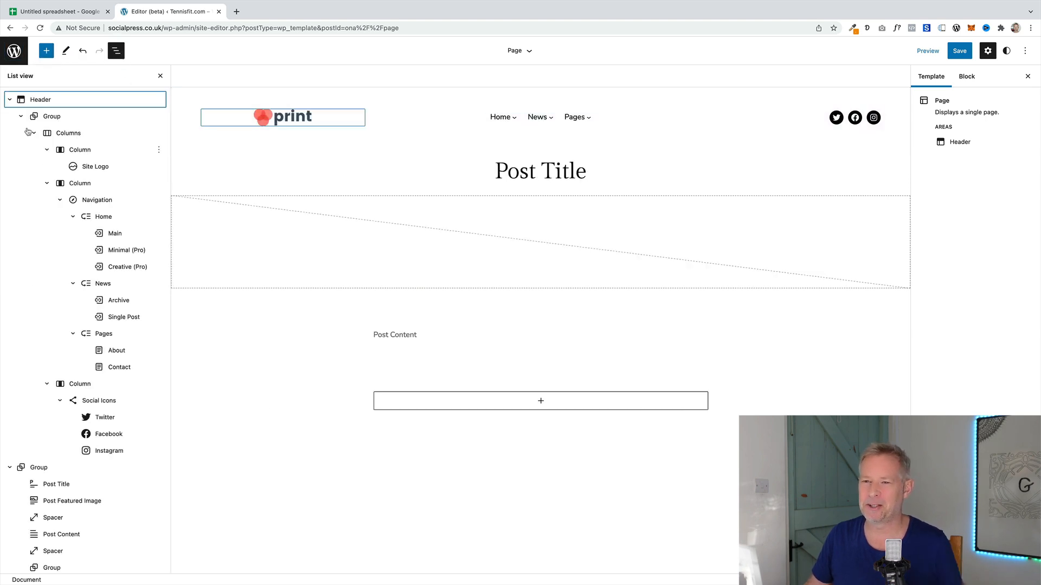
{"action": "left_click", "coordinate": [10, 99]}
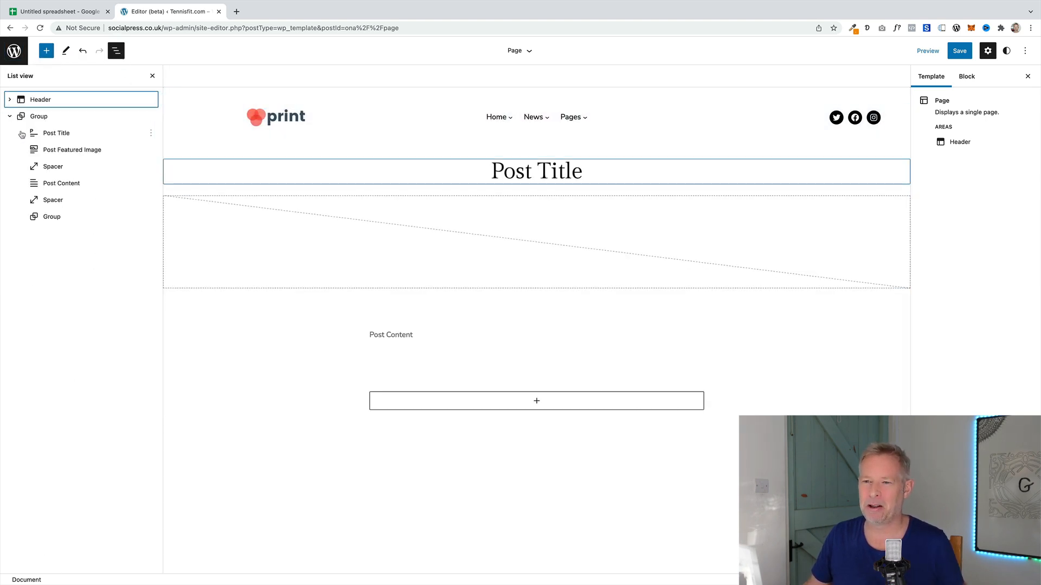
Turn the Page template's main Group into a General template part, naming it with the owner's first name and "page".
{"action": "left_click", "coordinate": [49, 120]}
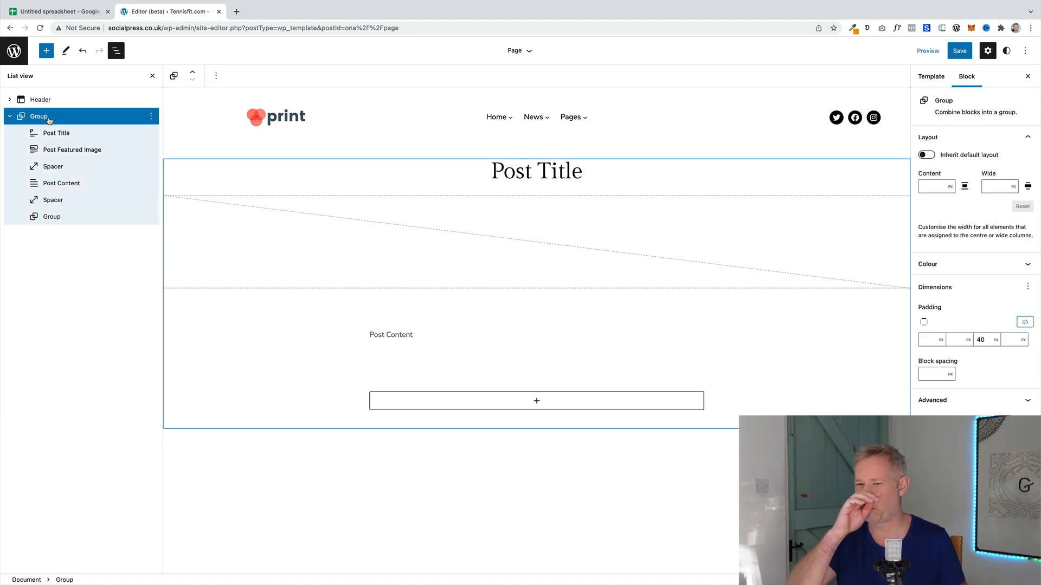
{"action": "left_click", "coordinate": [147, 116]}
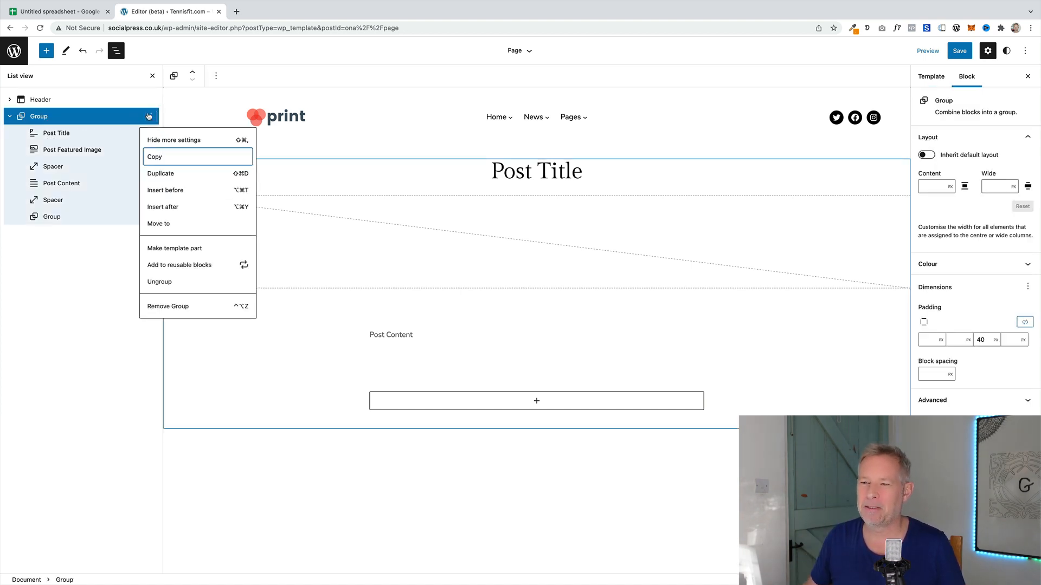
{"action": "left_click", "coordinate": [189, 250]}
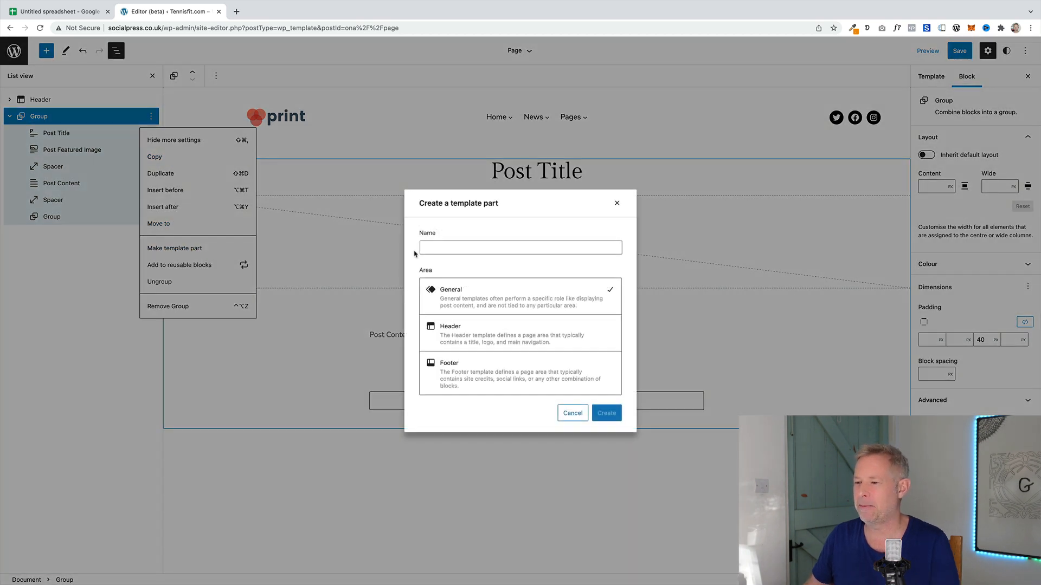
{"action": "left_click", "coordinate": [440, 246]}
{"action": "type", "text": "Pa"}
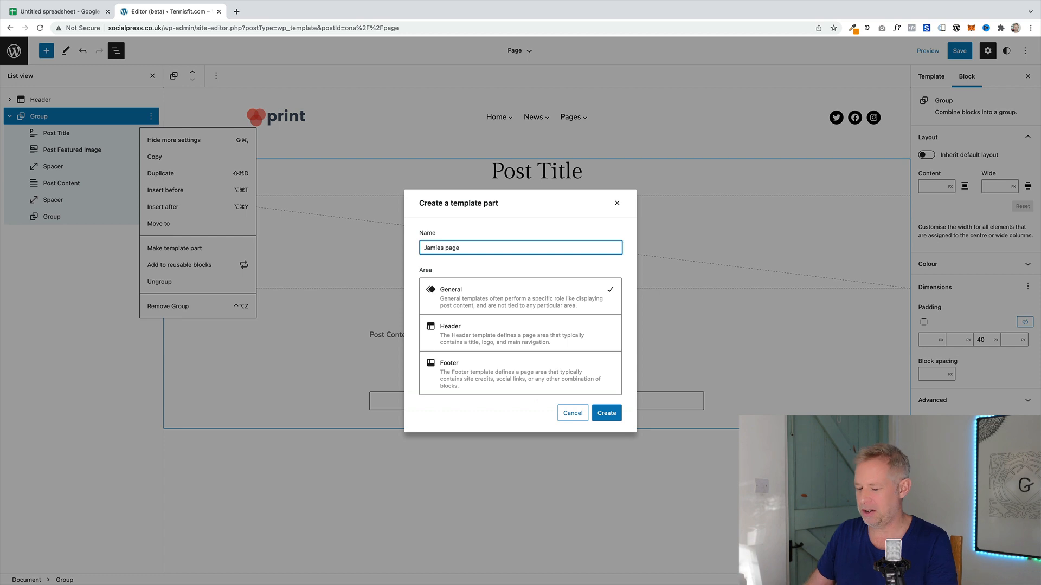
{"action": "left_click", "coordinate": [475, 309]}
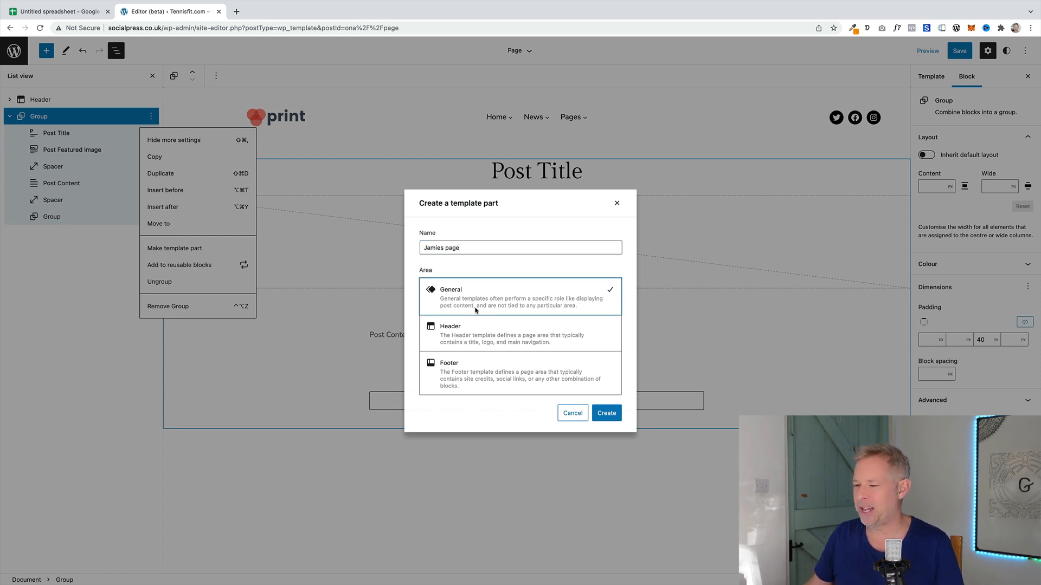
{"action": "left_click", "coordinate": [607, 414]}
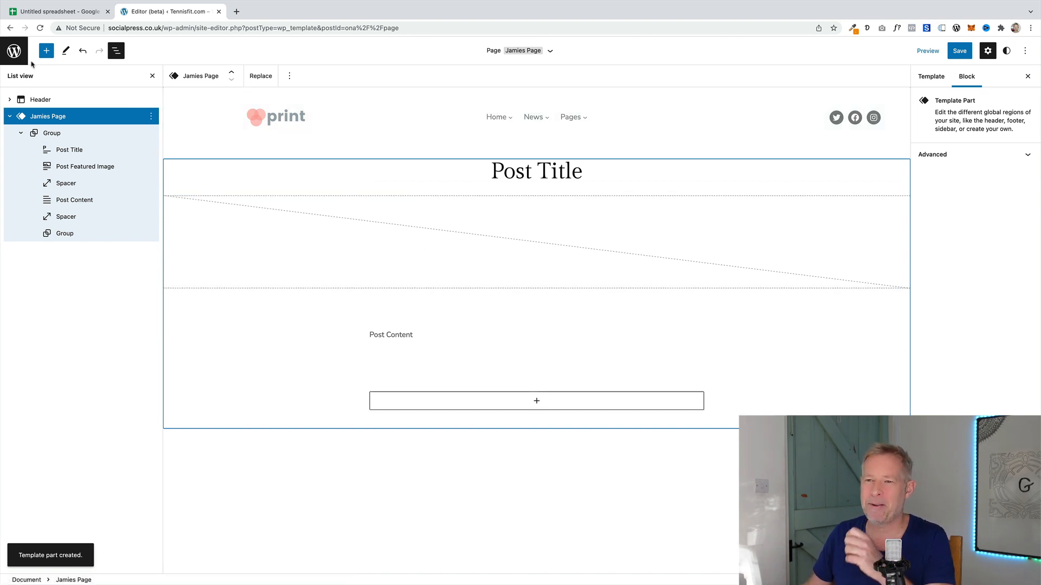
Load the socialpress.co.uk home page in another browser tab and begin a new page from it.
{"action": "left_click", "coordinate": [236, 11]}
{"action": "type", "text": "socialpress.co.uk"}
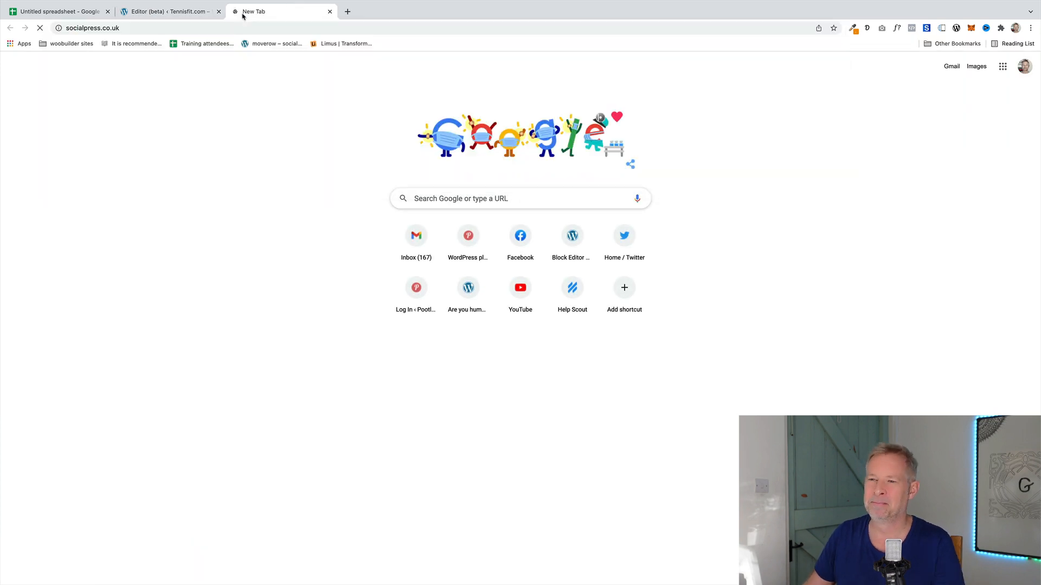
{"action": "key", "text": "Return"}
{"action": "mouse_move", "coordinate": [176, 45]}
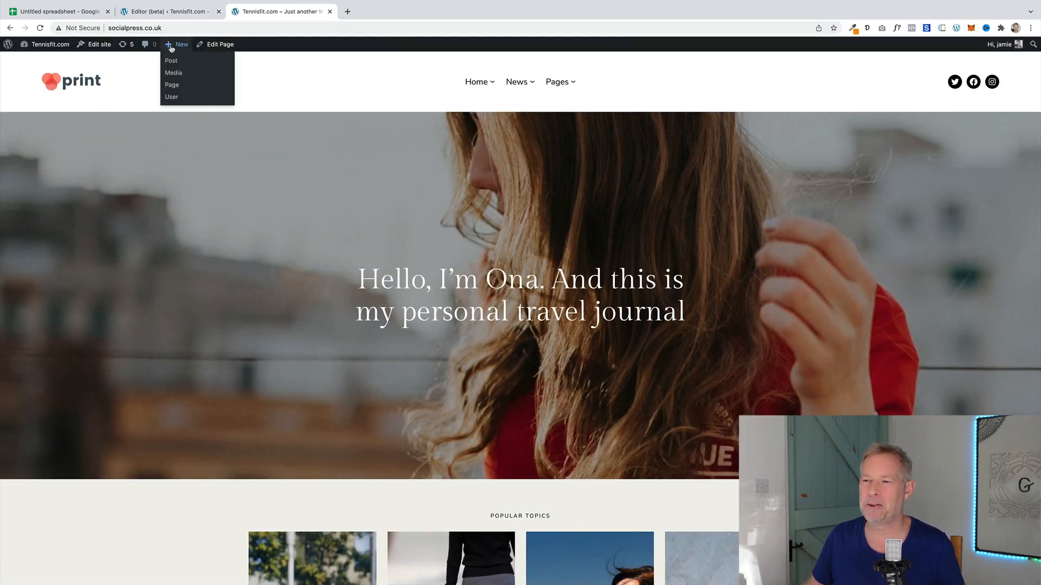
{"action": "left_click", "coordinate": [171, 85]}
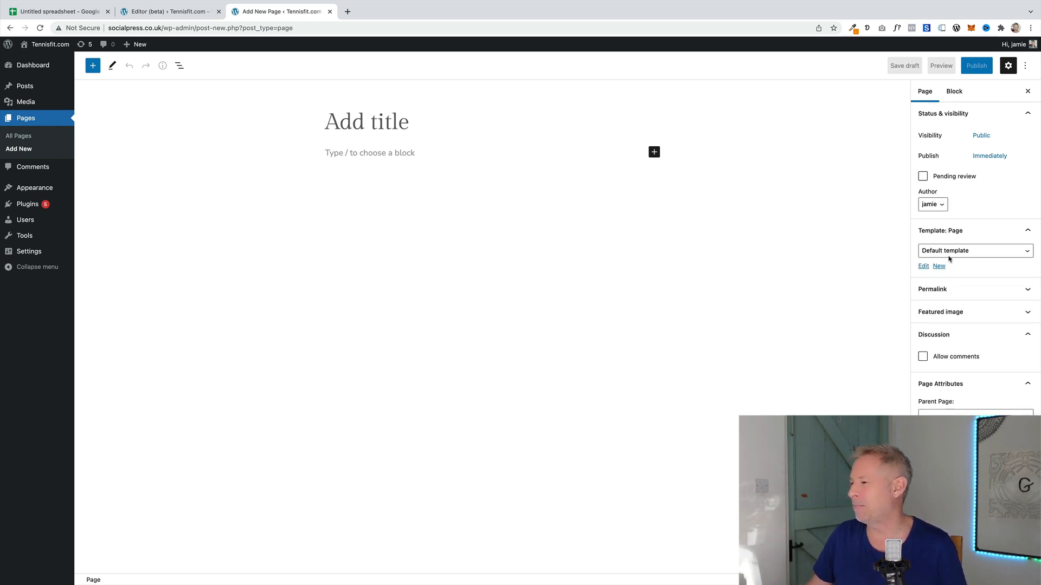
Create a custom template named "My new landing page" for the new page.
{"action": "left_click", "coordinate": [942, 267]}
{"action": "left_click", "coordinate": [538, 302]}
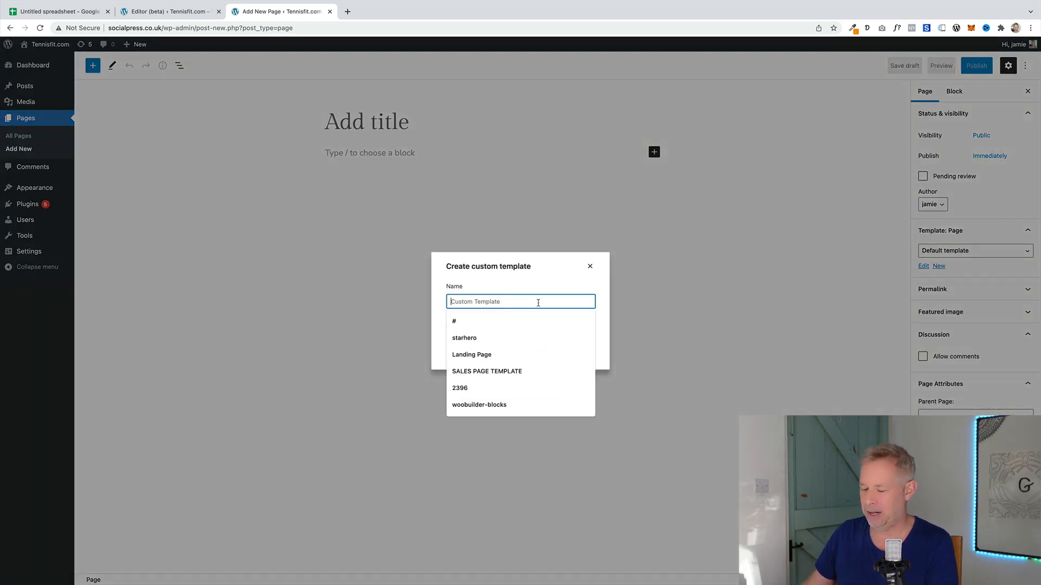
{"action": "type", "text": "My new lan"}
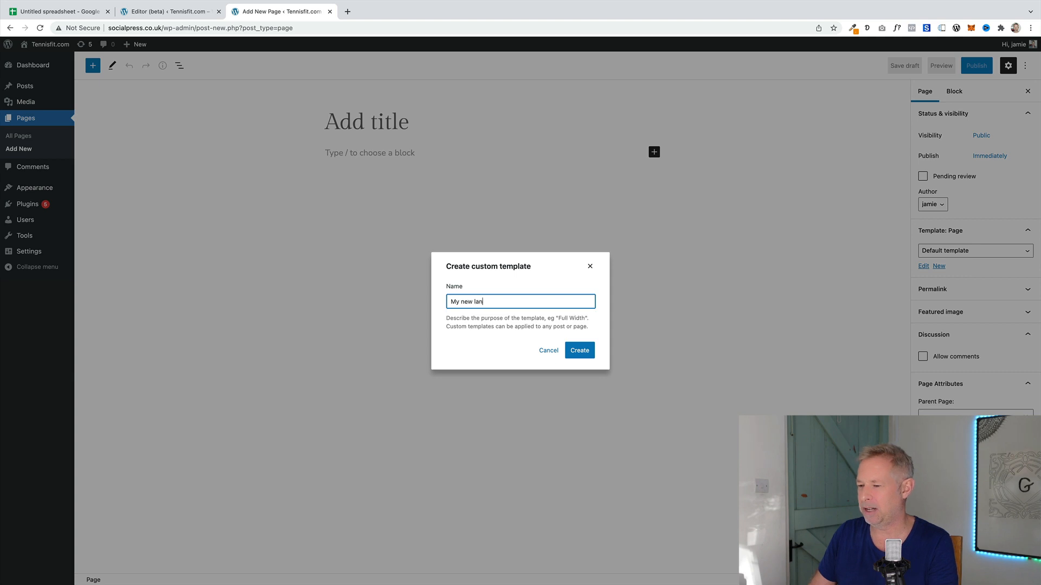
{"action": "left_click", "coordinate": [578, 351]}
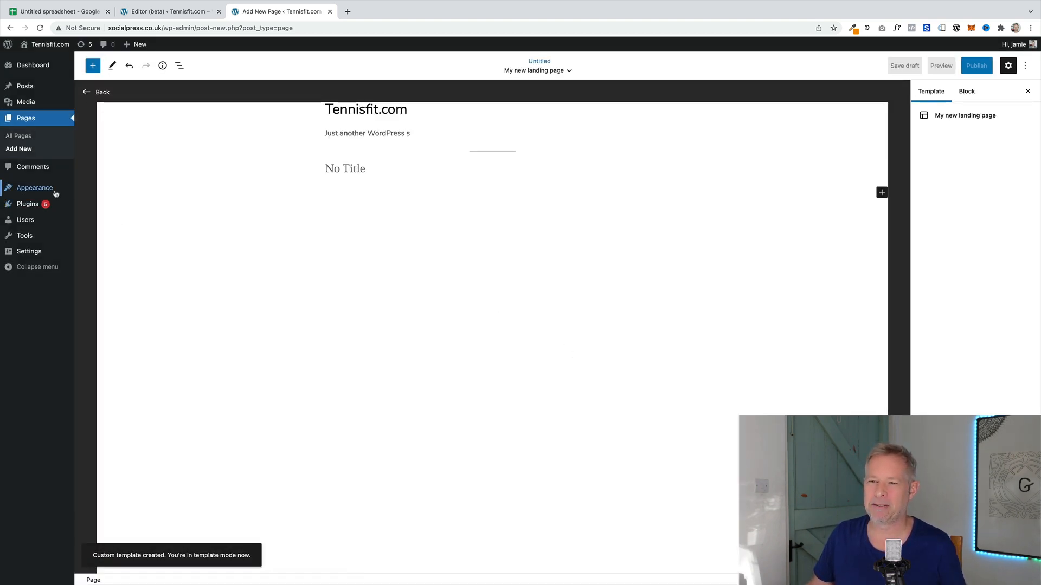
Leave the unsaved new page and open the "My new landing page" template in the site editor.
{"action": "mouse_move", "coordinate": [56, 193]}
{"action": "left_click", "coordinate": [91, 203]}
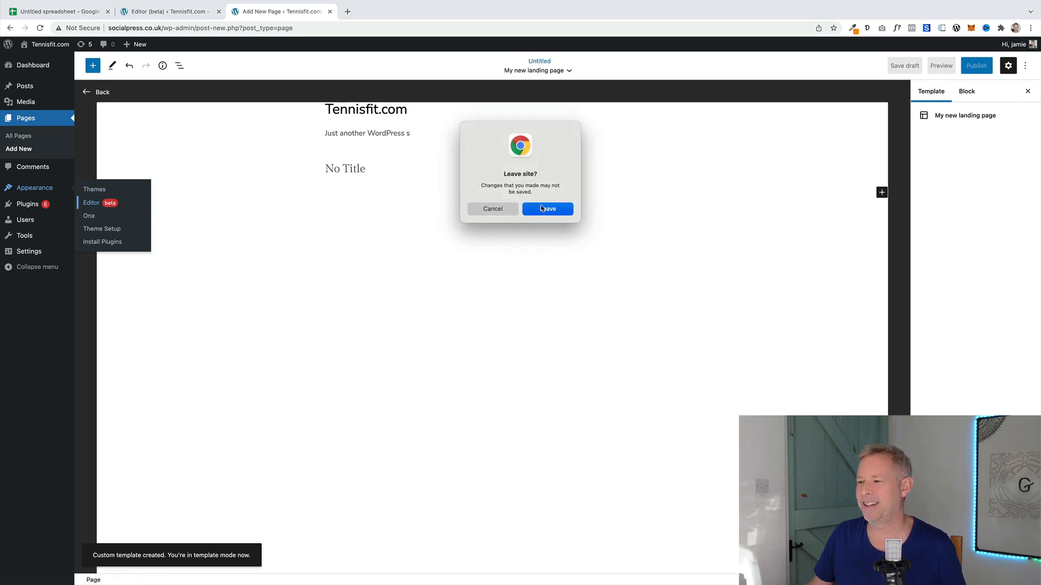
{"action": "left_click", "coordinate": [547, 208]}
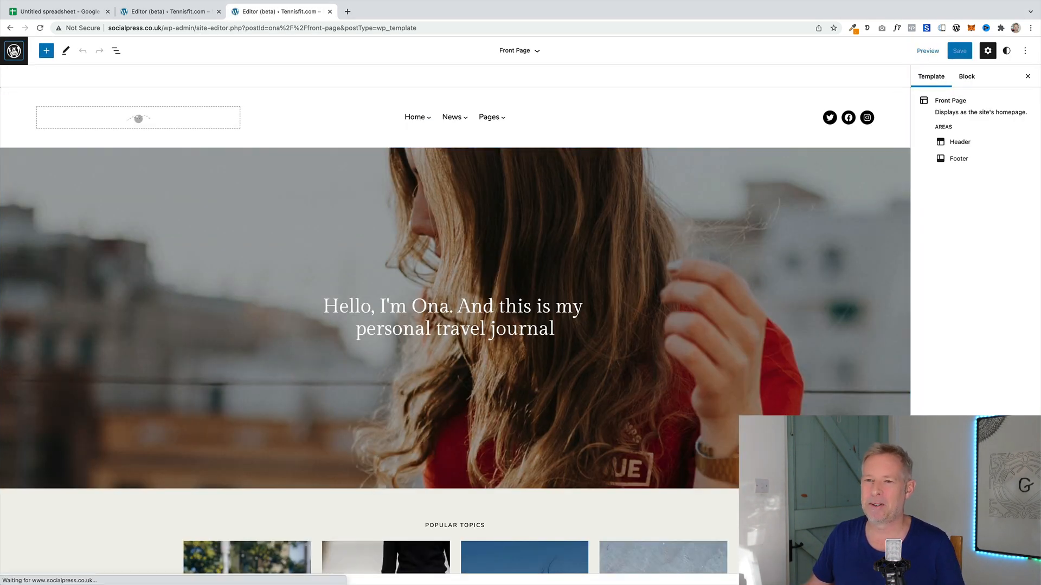
{"action": "left_click", "coordinate": [14, 50]}
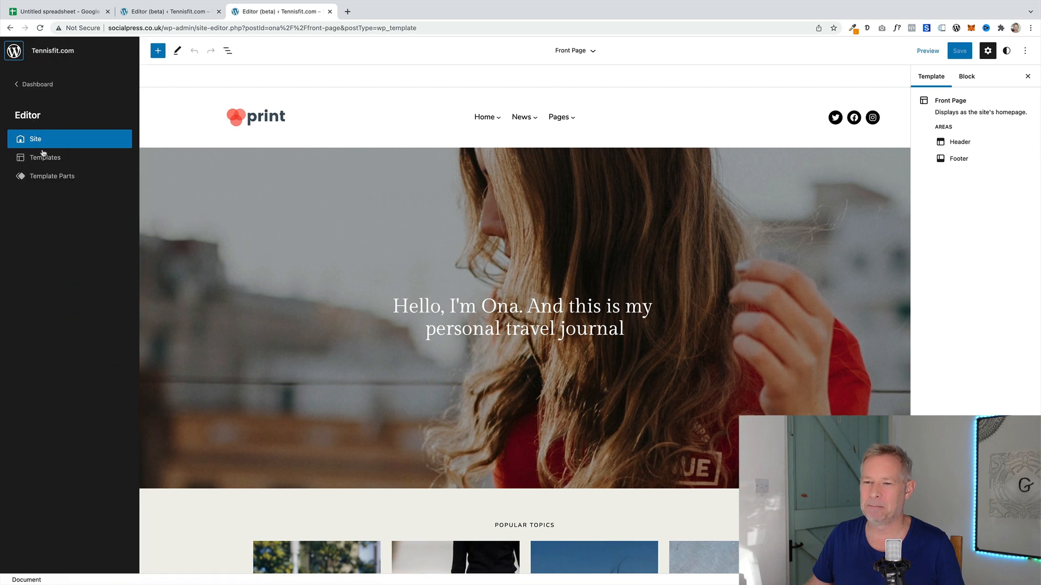
{"action": "left_click", "coordinate": [43, 156]}
{"action": "left_click", "coordinate": [429, 151]}
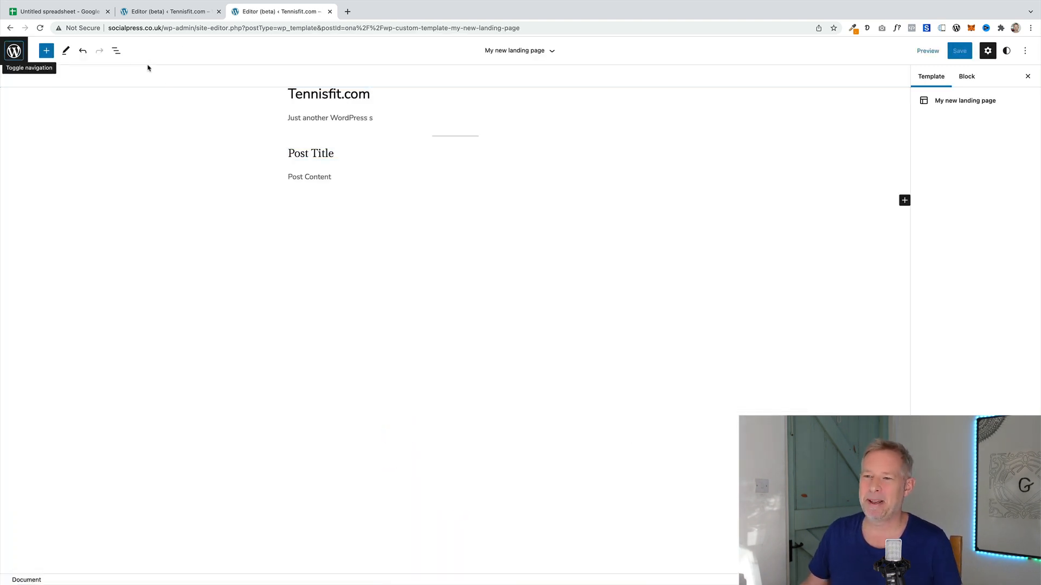
Delete the header group, the separator and the post content group from the landing page template using its block list.
{"action": "left_click", "coordinate": [116, 50]}
{"action": "left_click", "coordinate": [124, 103]}
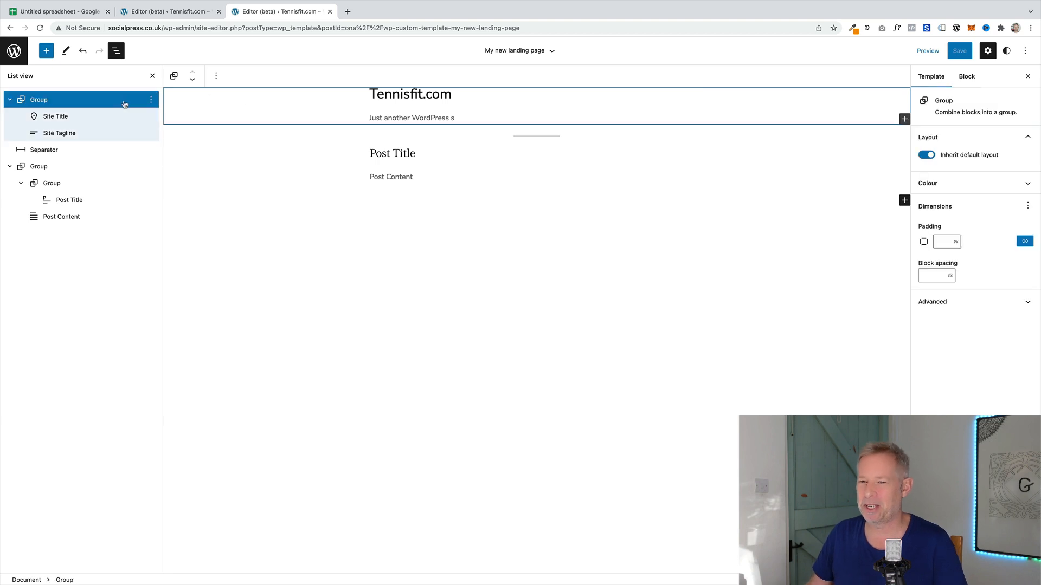
{"action": "key", "text": "Delete"}
{"action": "left_click", "coordinate": [108, 106]}
{"action": "key", "text": "Delete"}
{"action": "left_click", "coordinate": [108, 107]}
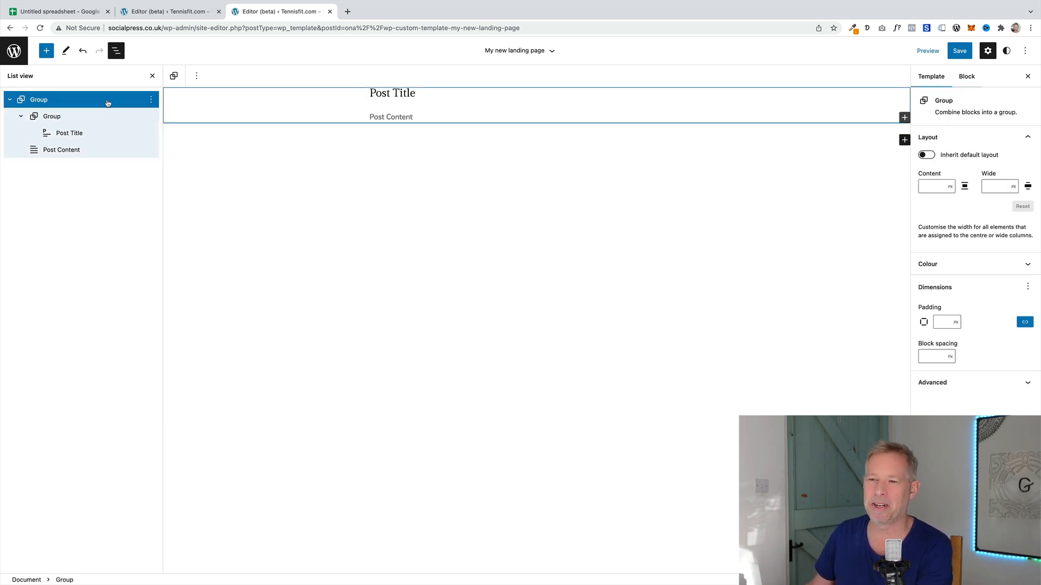
{"action": "key", "text": "Delete"}
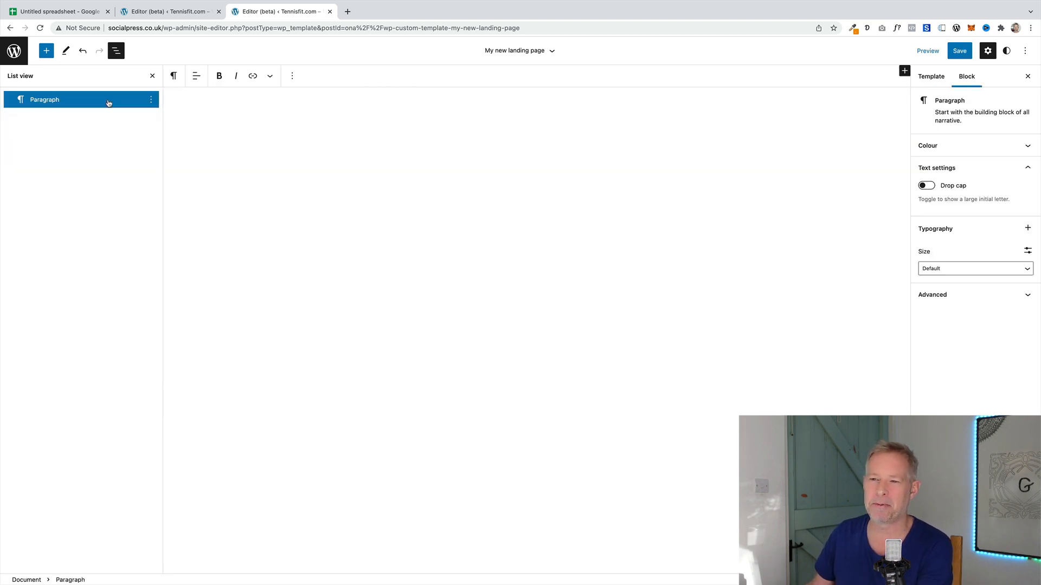
Insert a Template Part block and fill it with the existing General part named with the owner's first name and "page".
{"action": "left_click", "coordinate": [47, 53]}
{"action": "type", "text": "tem"}
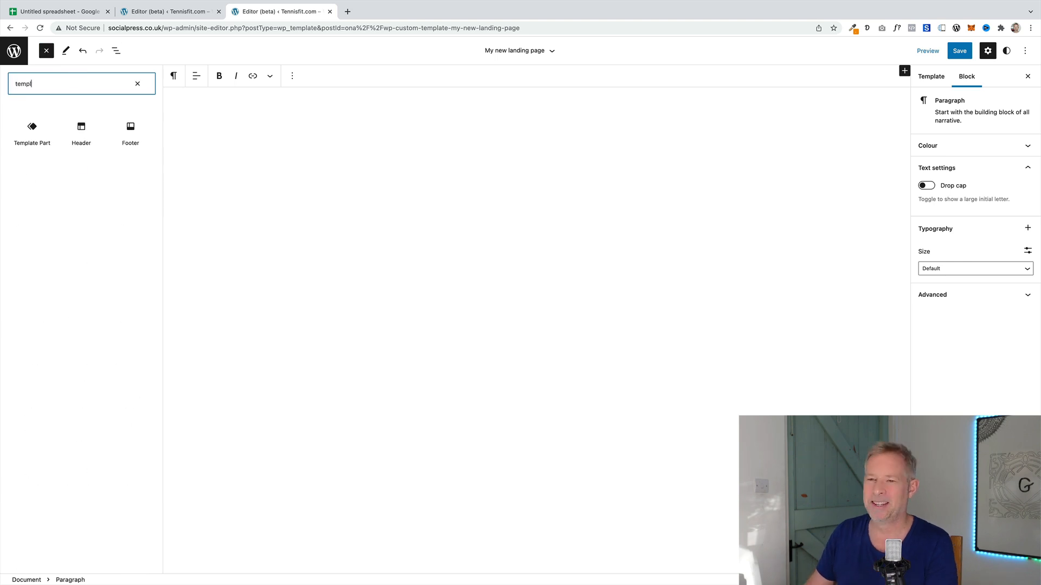
{"action": "type", "text": "pl"}
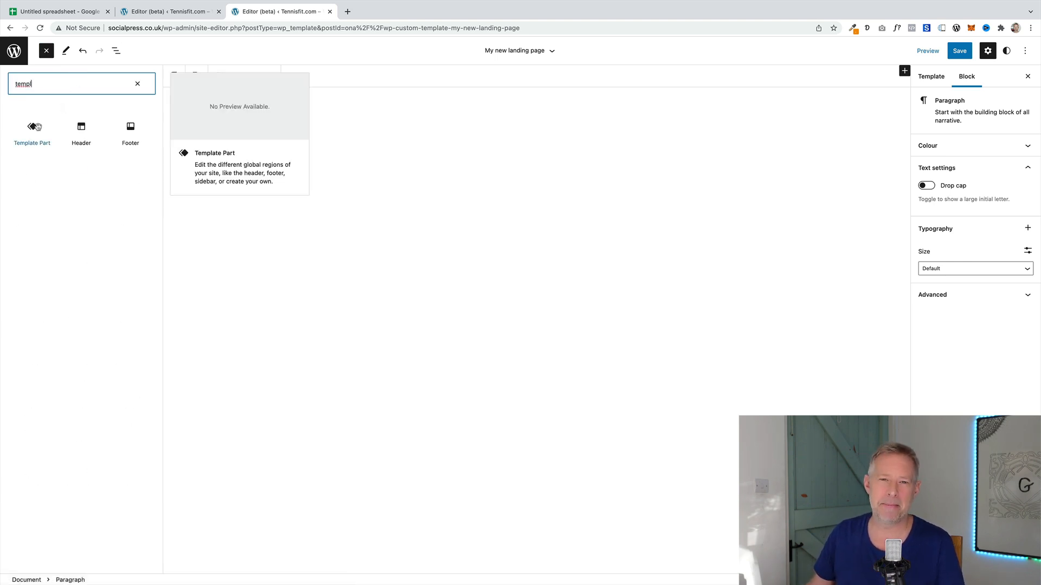
{"action": "left_click", "coordinate": [32, 132]}
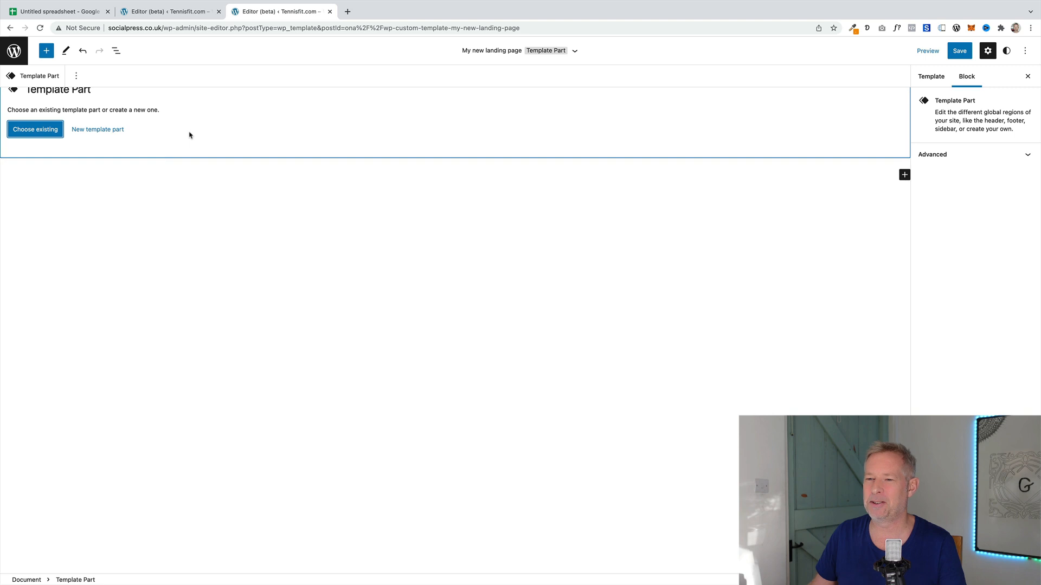
{"action": "left_click", "coordinate": [41, 132]}
{"action": "left_click", "coordinate": [57, 212]}
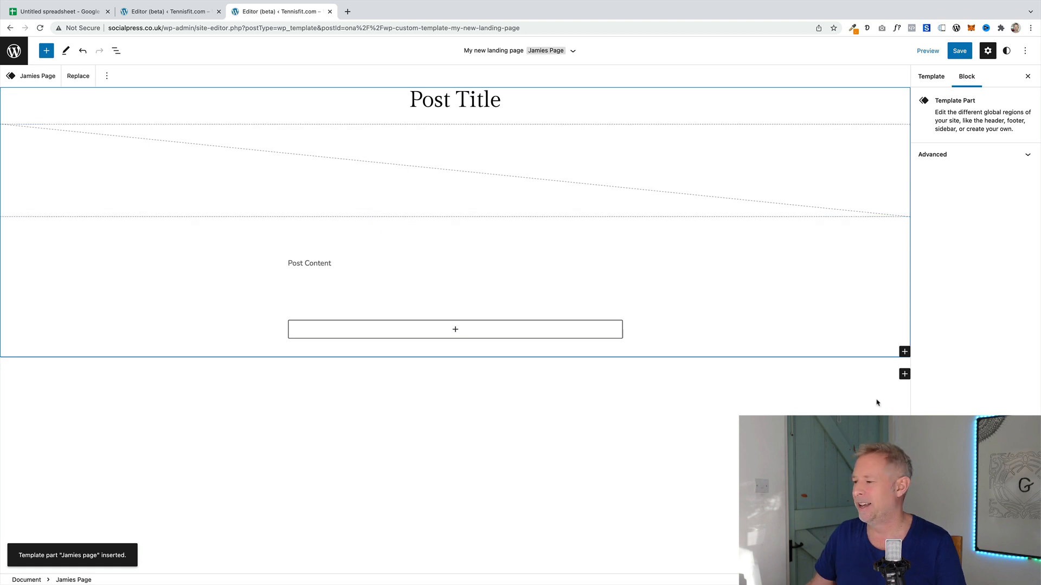
Add a Cover block with the new-york.mp4 video as its background and move it above the template part.
{"action": "left_click", "coordinate": [904, 375]}
{"action": "type", "text": "cover"}
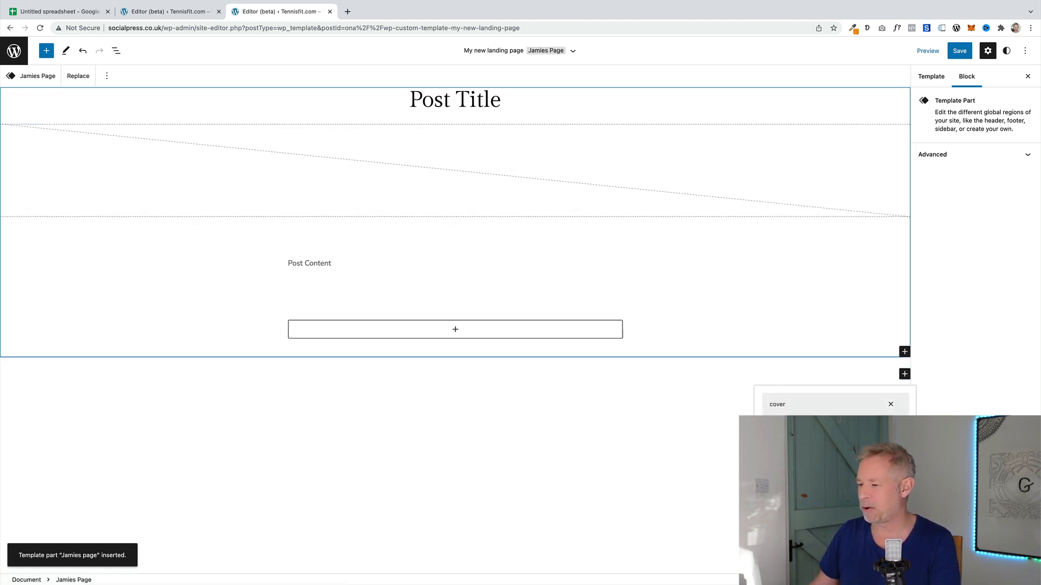
{"action": "key", "text": "Return"}
{"action": "left_click", "coordinate": [76, 425]}
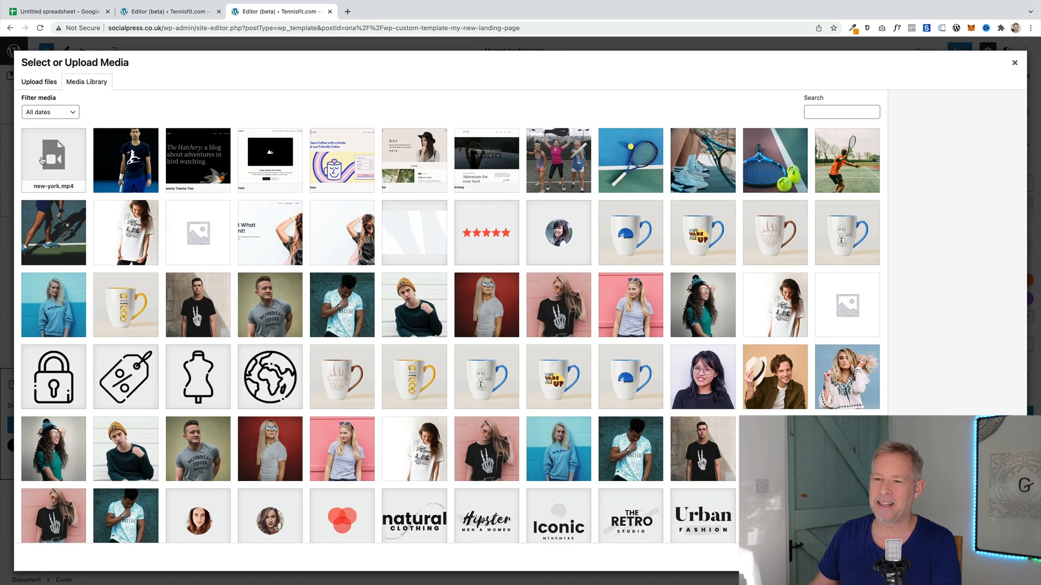
{"action": "left_click", "coordinate": [42, 161]}
{"action": "left_click", "coordinate": [1002, 558]}
{"action": "scroll", "coordinate": [335, 364], "scroll_direction": "down", "scroll_amount": 1}
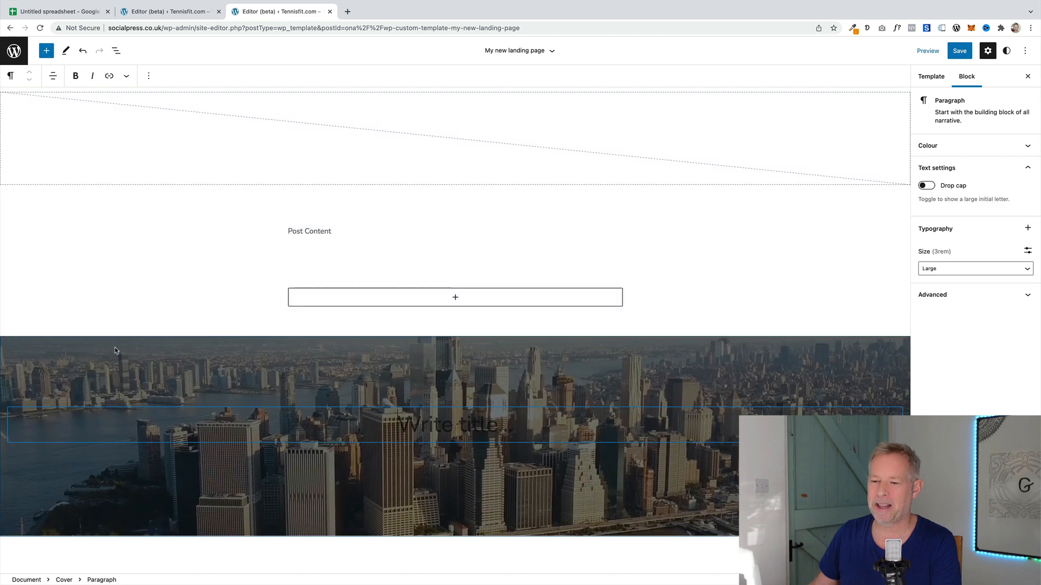
{"action": "left_click", "coordinate": [102, 380]}
{"action": "left_click", "coordinate": [29, 72]}
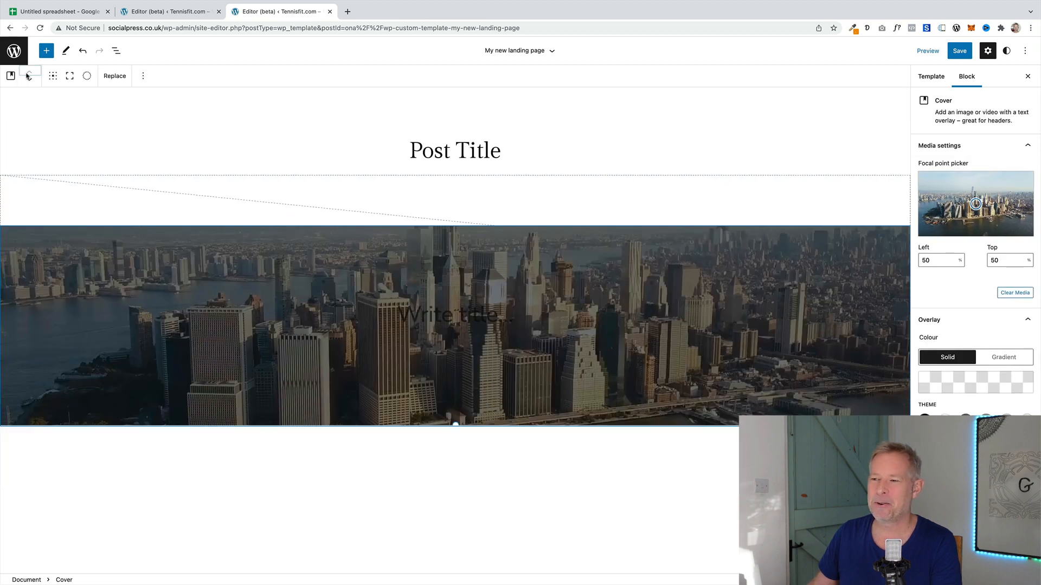
Title the cover "Flying over cities" in white text and save the template.
{"action": "left_click", "coordinate": [466, 152]}
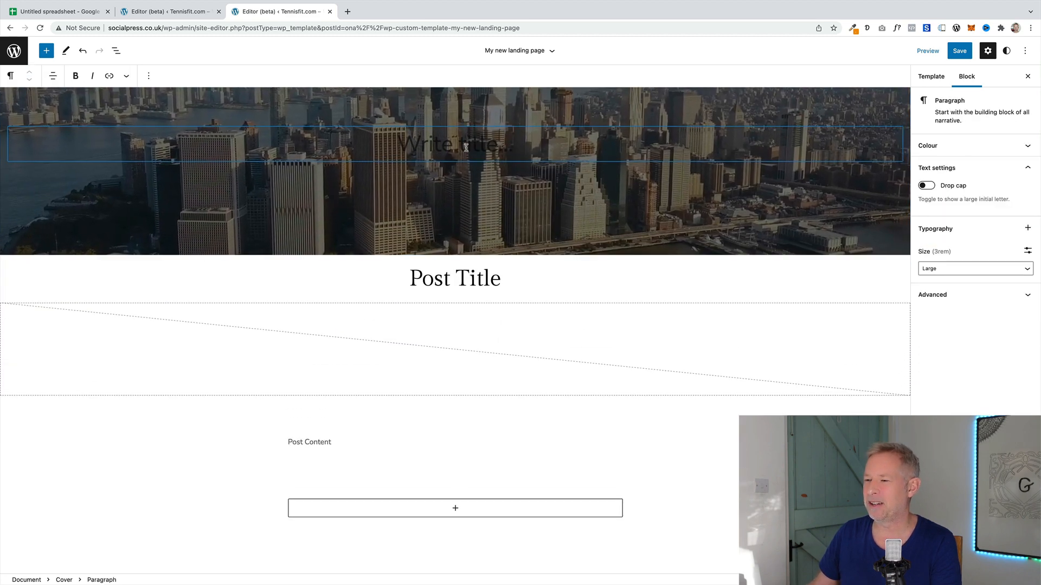
{"action": "type", "text": "Fliv"}
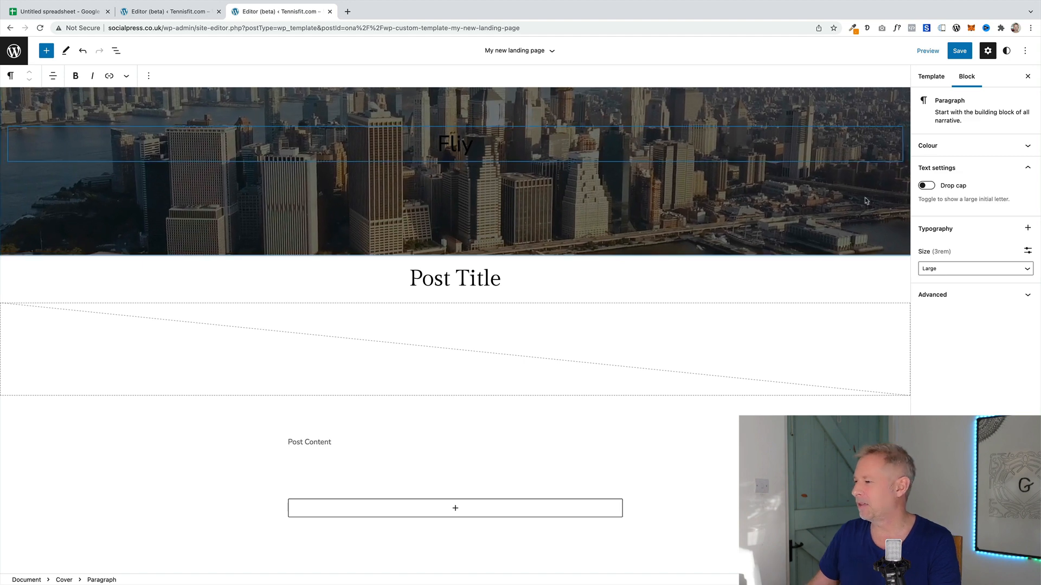
{"action": "left_click", "coordinate": [954, 146]}
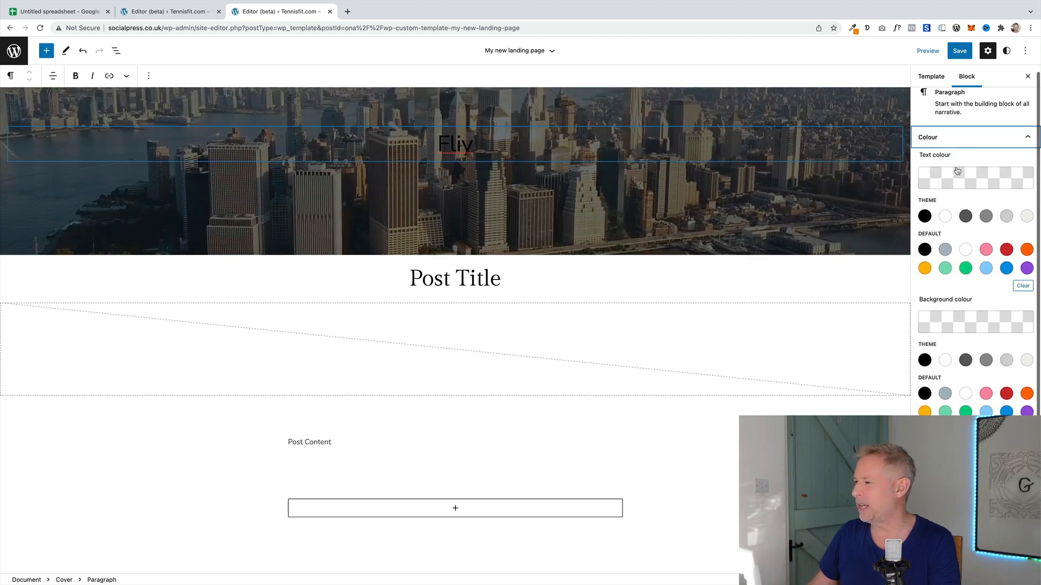
{"action": "left_click", "coordinate": [944, 216]}
{"action": "left_click_drag", "start_coordinate": [474, 145], "coordinate": [440, 147]}
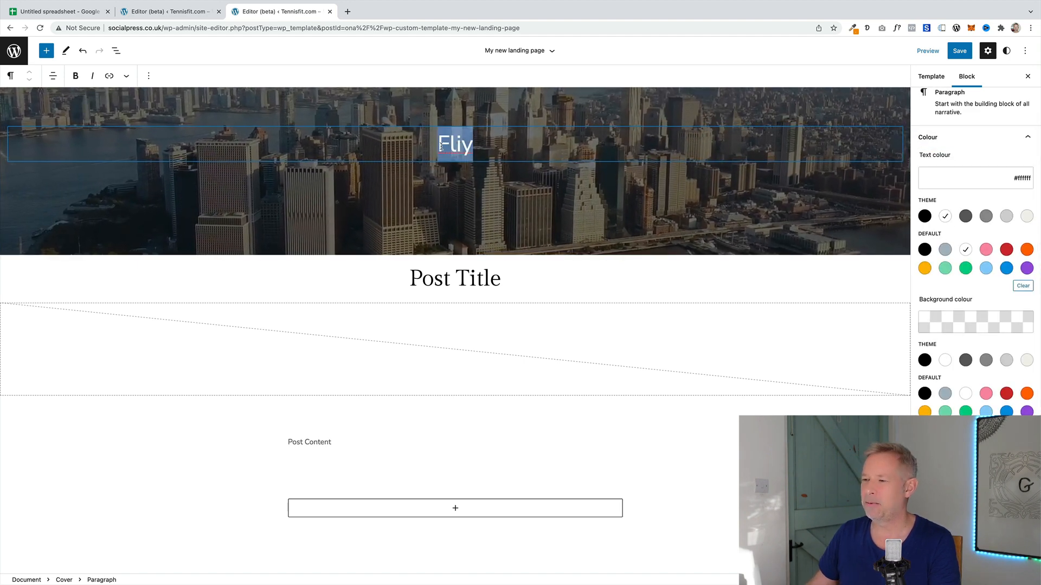
{"action": "type", "text": "Flying over cities"}
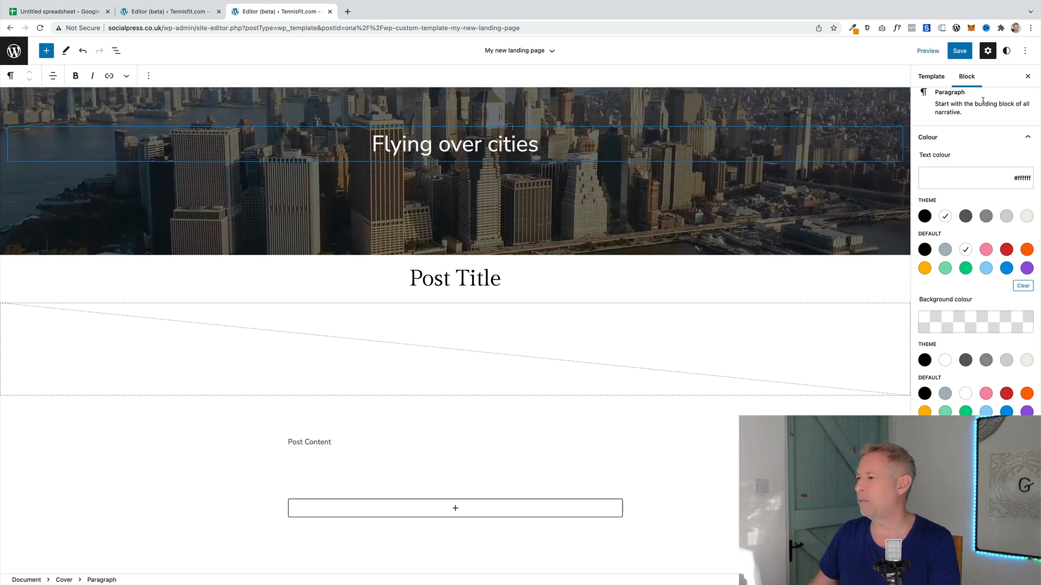
{"action": "left_click", "coordinate": [954, 55]}
{"action": "left_click", "coordinate": [974, 50]}
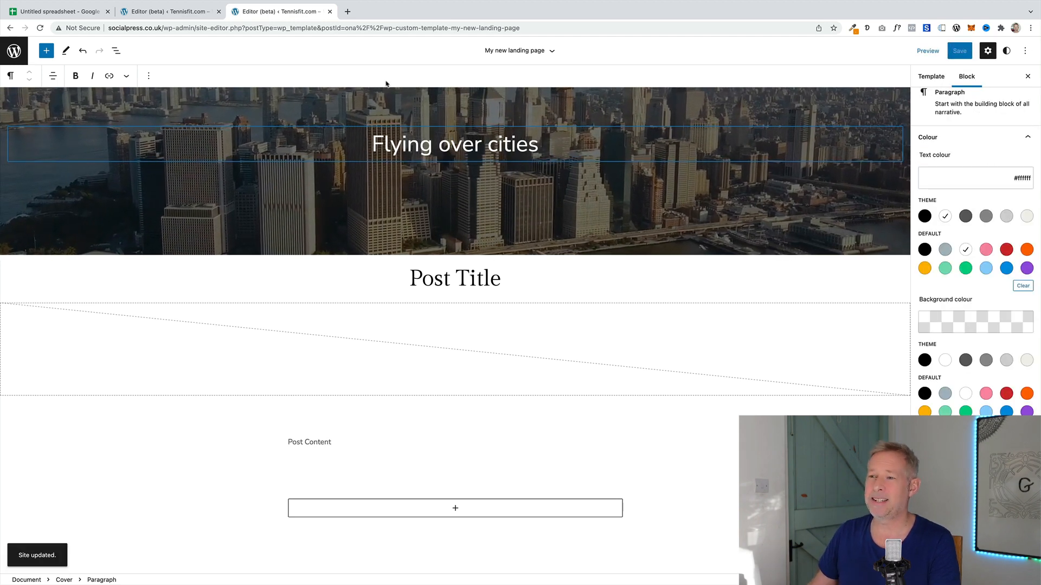
Load the site's home page in another browser tab and begin a new page titled "New York".
{"action": "left_click", "coordinate": [347, 11]}
{"action": "type", "text": "so"}
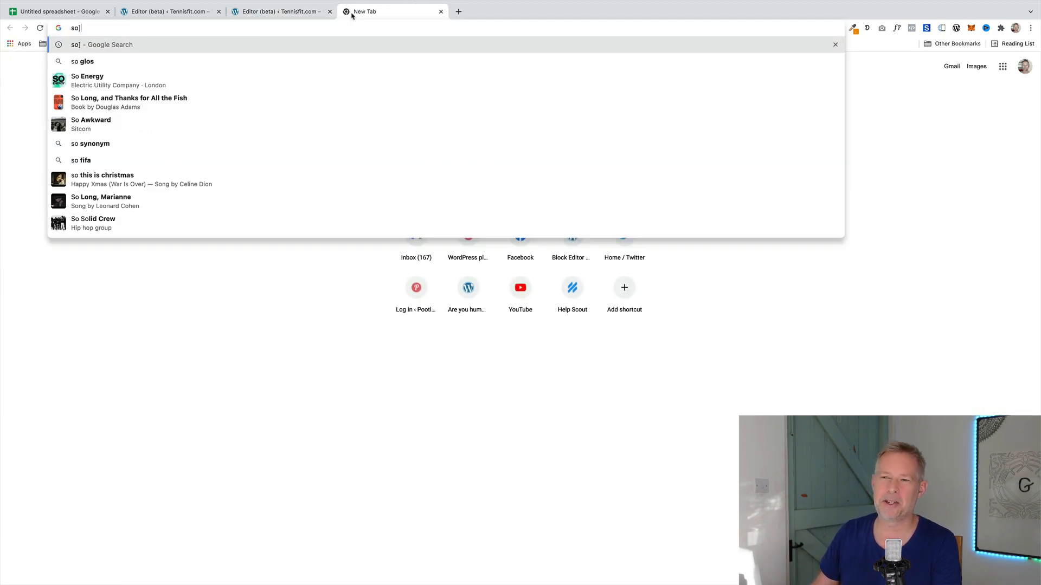
{"action": "type", "text": "c"}
{"action": "key", "text": "Return"}
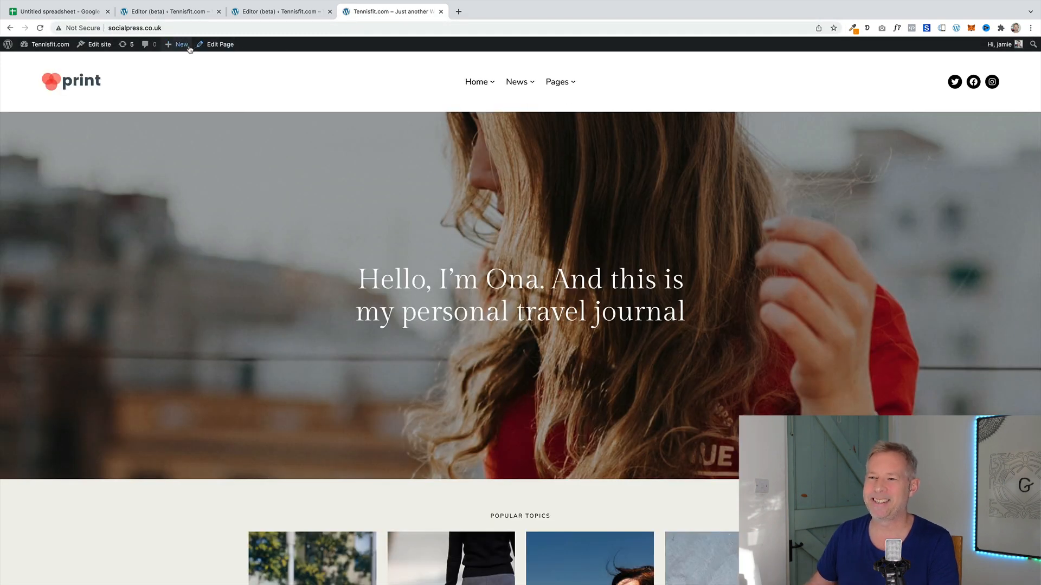
{"action": "mouse_move", "coordinate": [179, 44]}
{"action": "left_click", "coordinate": [178, 85]}
{"action": "type", "text": "New York"}
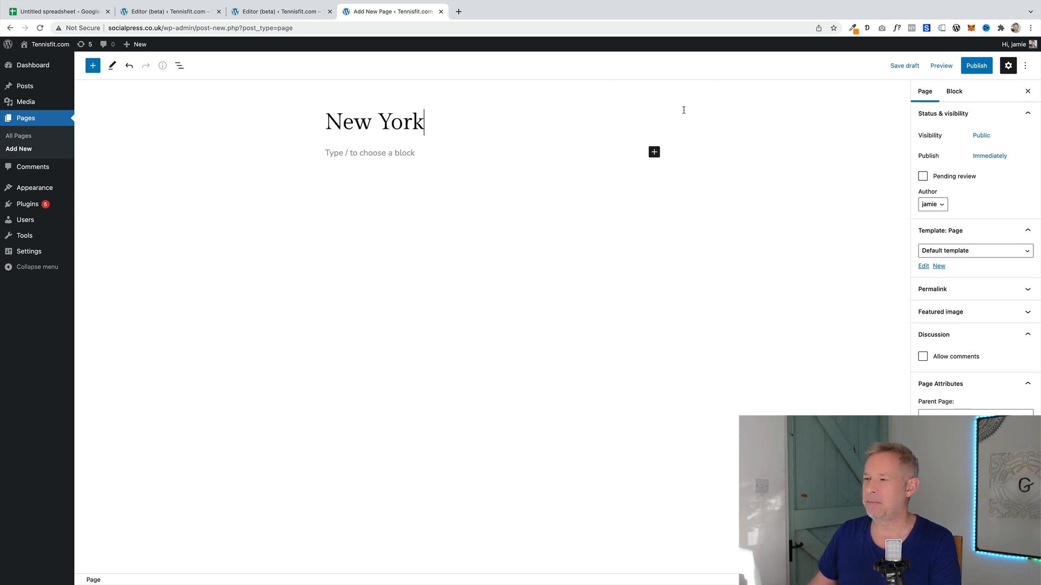
Copy five paragraphs of dummy text from the text generator extension and paste them into the New York page's body.
{"action": "left_click", "coordinate": [868, 30]}
{"action": "left_click", "coordinate": [825, 57]}
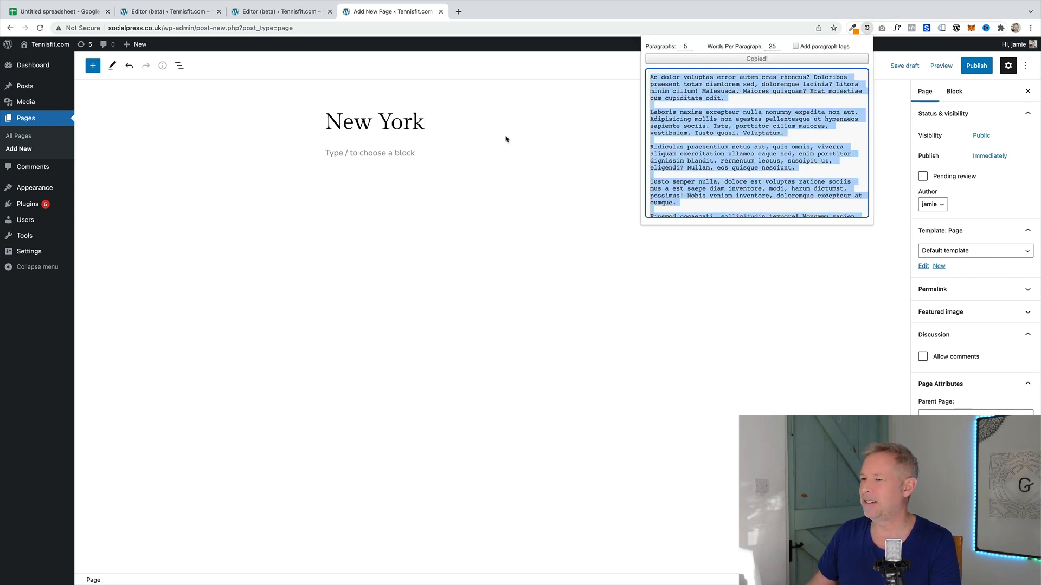
{"action": "left_click", "coordinate": [467, 149]}
{"action": "left_click", "coordinate": [465, 153]}
{"action": "key", "text": "super+v"}
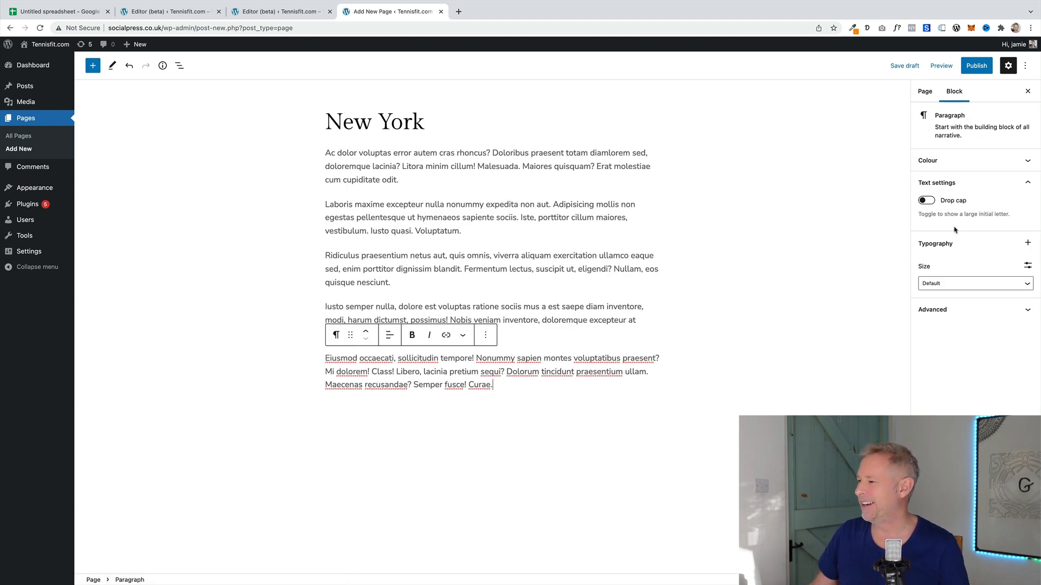
Assign the "My new landing page" template to the New York page, publish it and view it on the site.
{"action": "left_click", "coordinate": [931, 92]}
{"action": "left_click", "coordinate": [954, 251]}
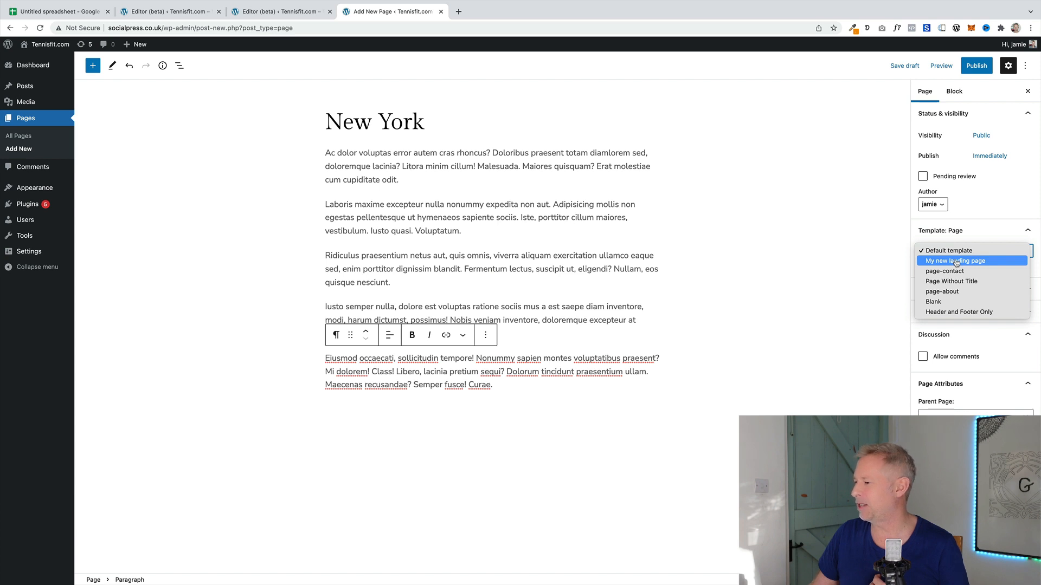
{"action": "left_click", "coordinate": [957, 261]}
{"action": "left_click", "coordinate": [976, 65]}
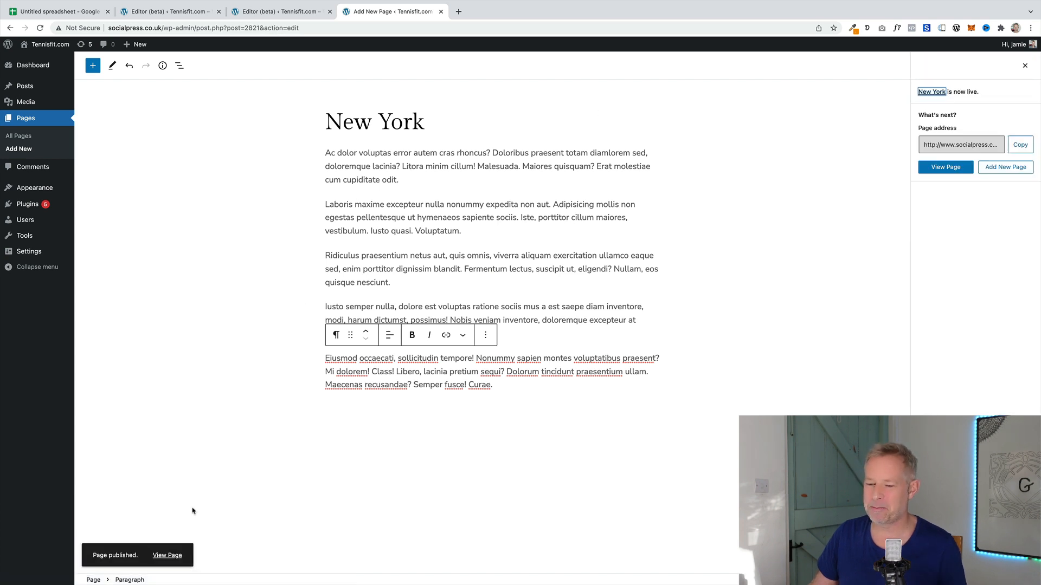
{"action": "left_click", "coordinate": [168, 555]}
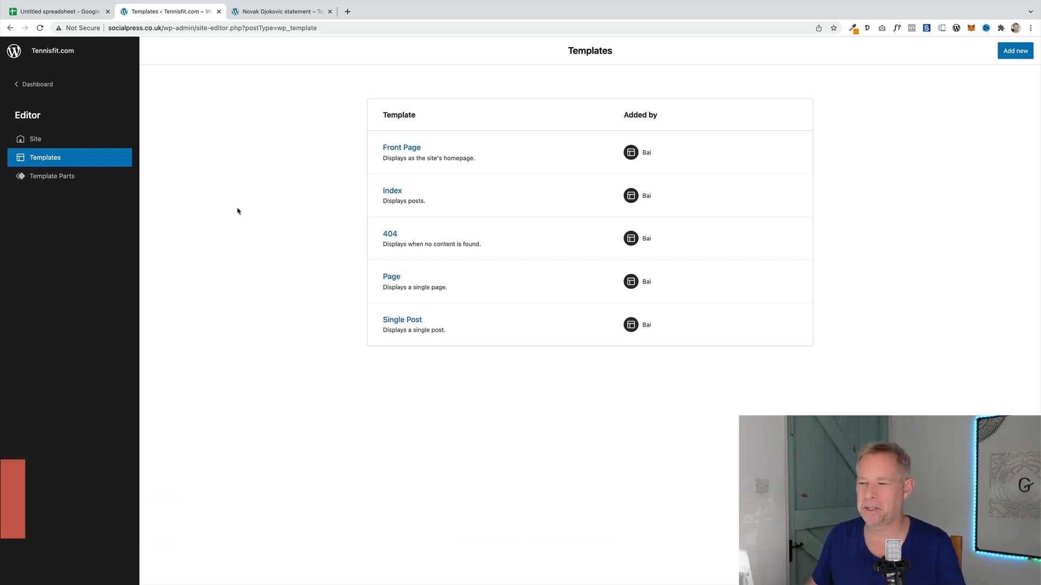
Open the Single Post template and insert a Social Icons block between the Post Title and Post Date.
{"action": "left_click", "coordinate": [400, 321]}
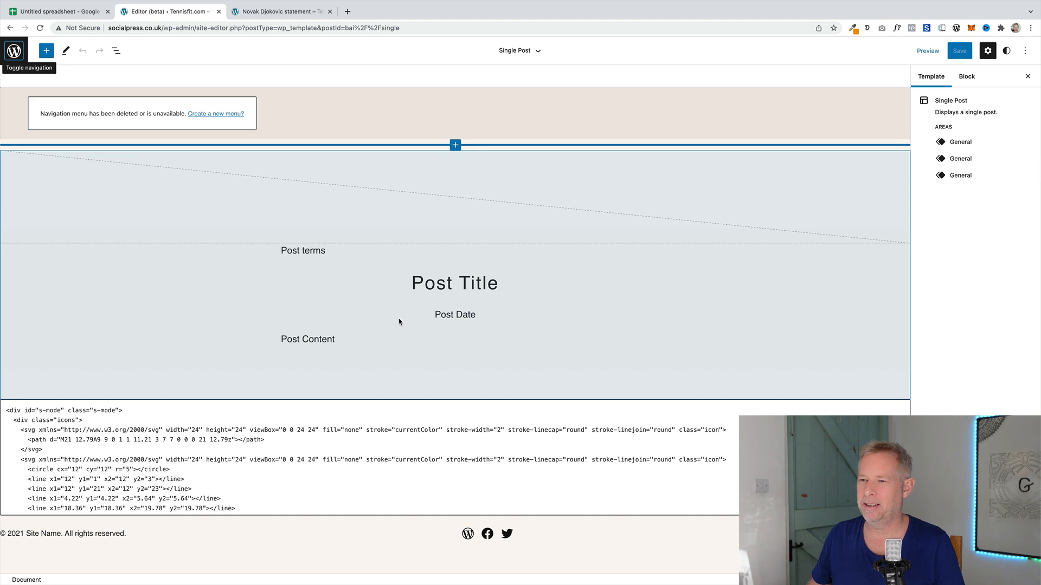
{"action": "left_click", "coordinate": [460, 288]}
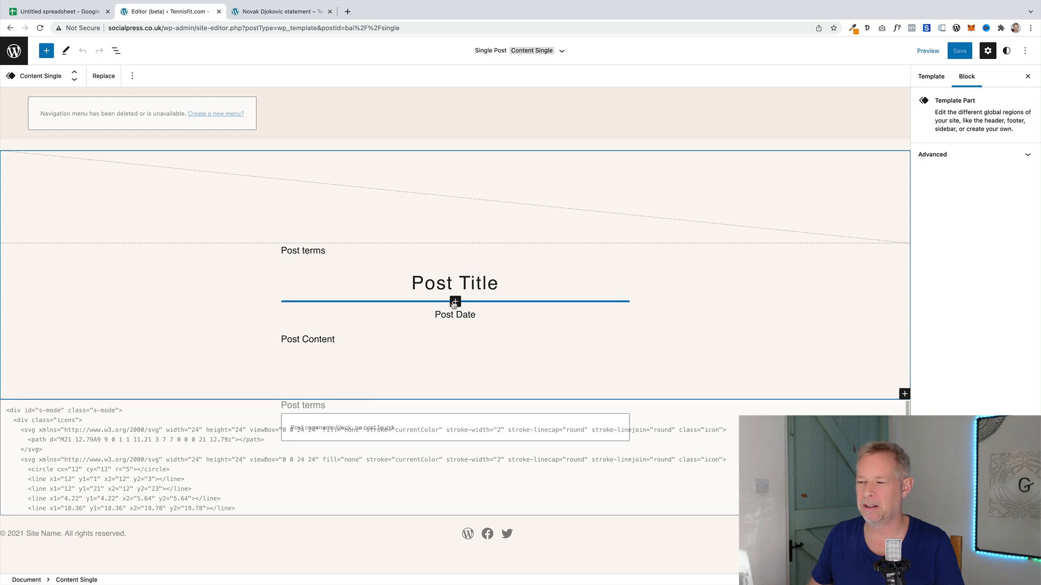
{"action": "left_click", "coordinate": [455, 301]}
{"action": "type", "text": "soc"}
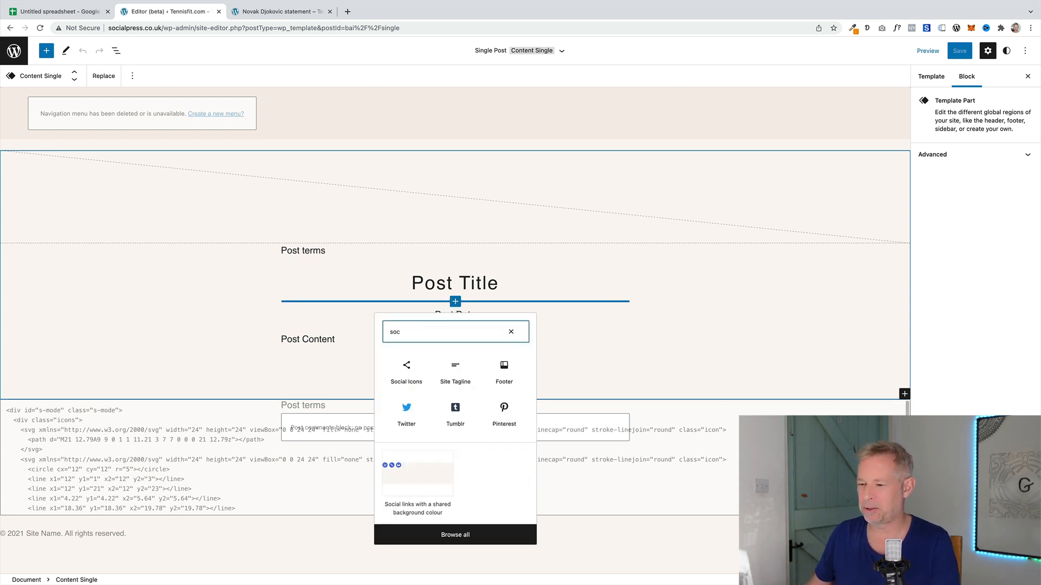
{"action": "left_click", "coordinate": [416, 369]}
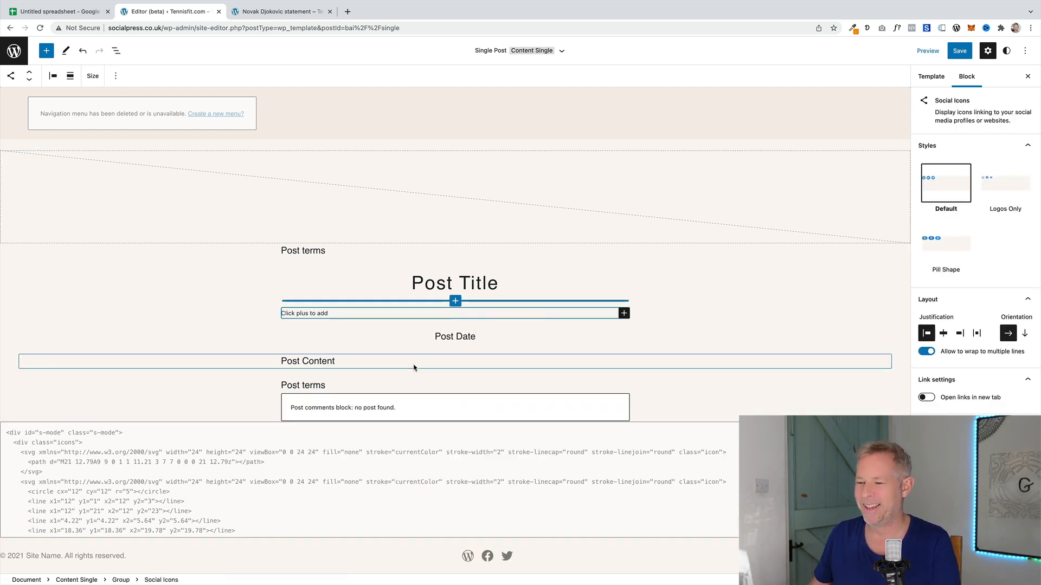
Add a Facebook icon to the Social Icons block and apply its link address.
{"action": "left_click", "coordinate": [623, 314]}
{"action": "left_click", "coordinate": [575, 378]}
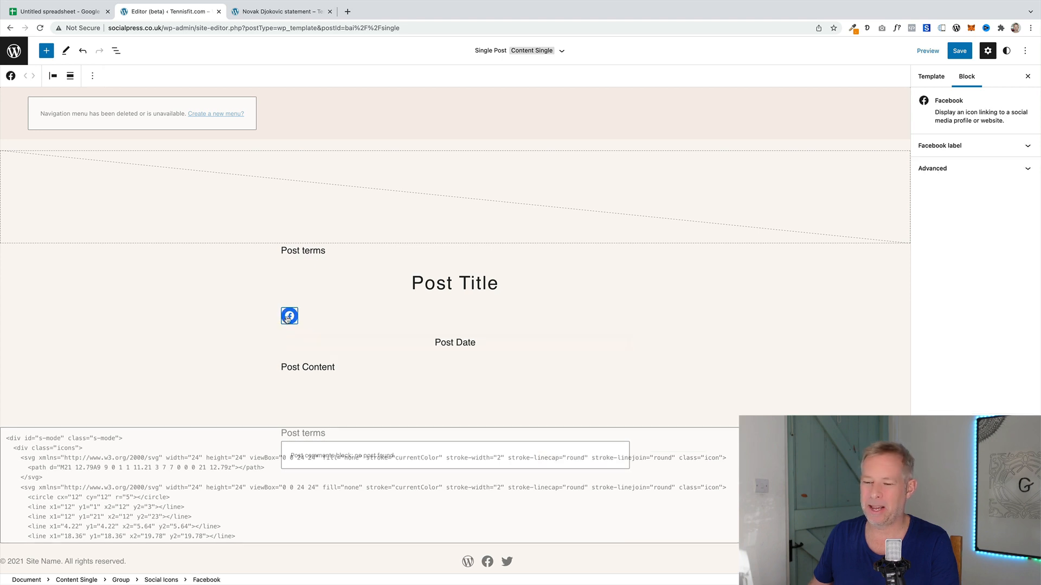
{"action": "left_click", "coordinate": [288, 319]}
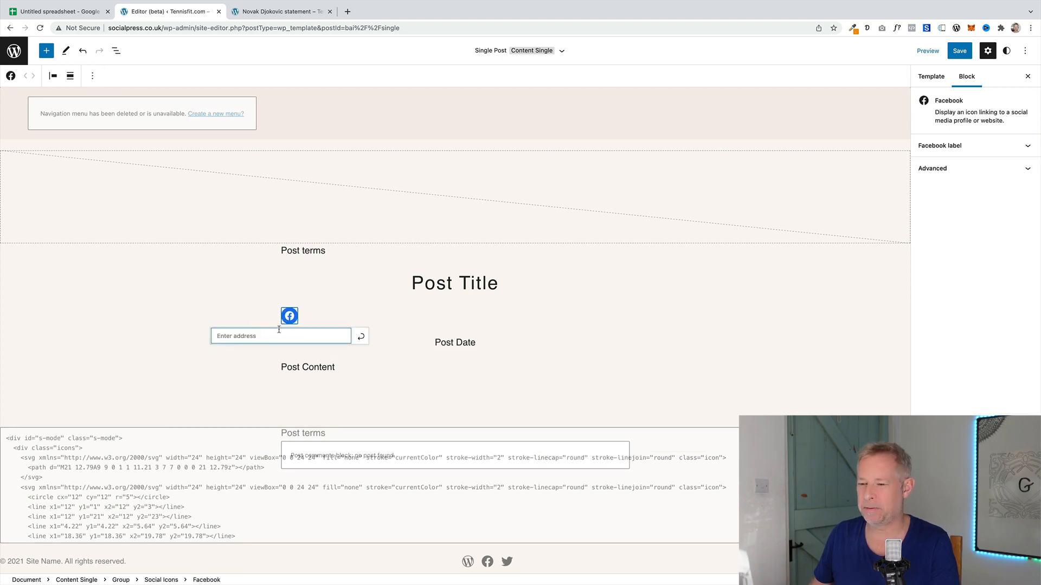
{"action": "left_click", "coordinate": [361, 337]}
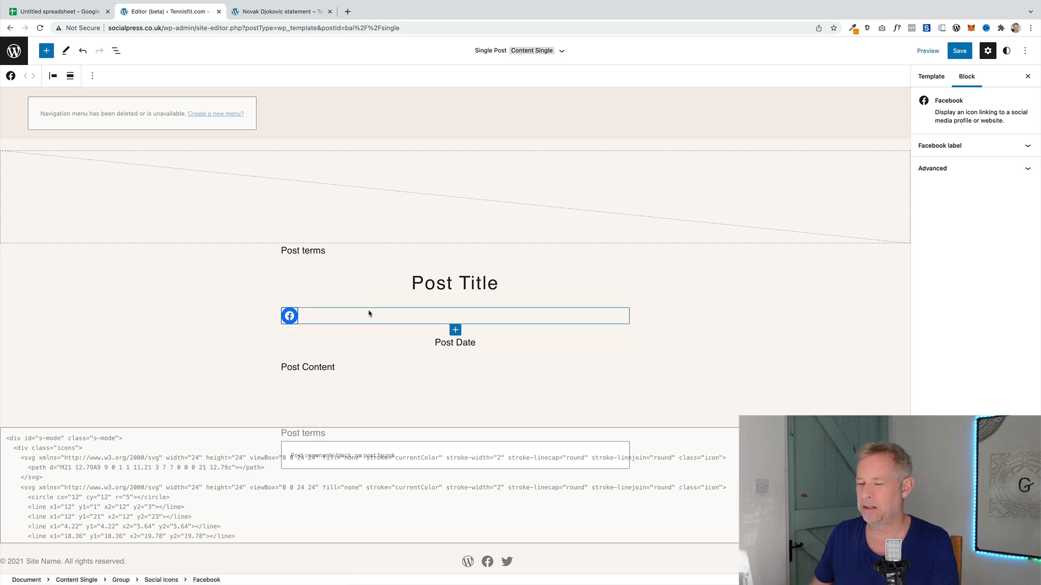
Add a Twitter icon to the Social Icons block with "#" as its link address.
{"action": "left_click", "coordinate": [368, 314]}
{"action": "left_click", "coordinate": [623, 319]}
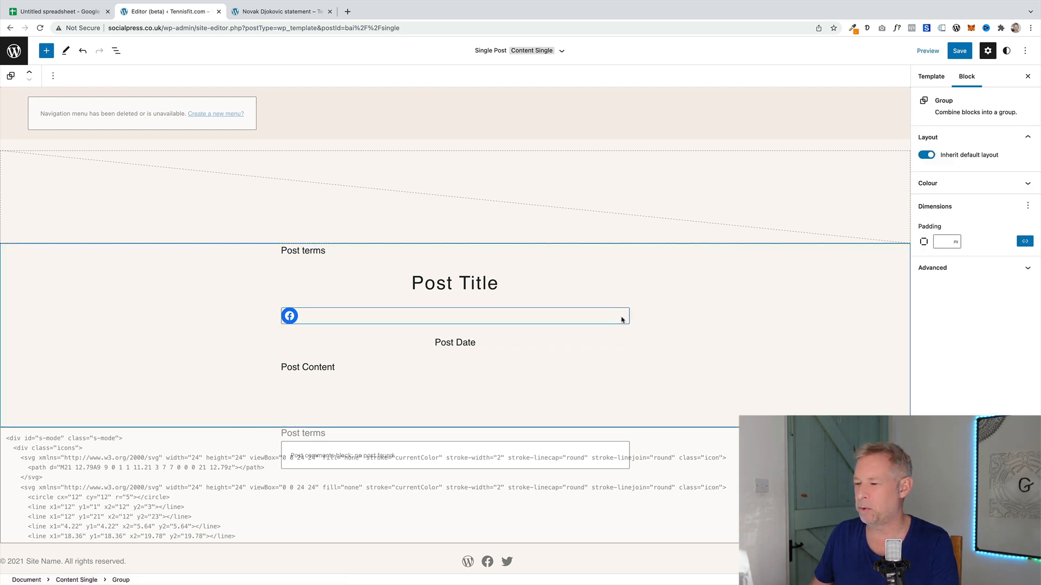
{"action": "left_click", "coordinate": [607, 318]}
{"action": "left_click", "coordinate": [624, 318]}
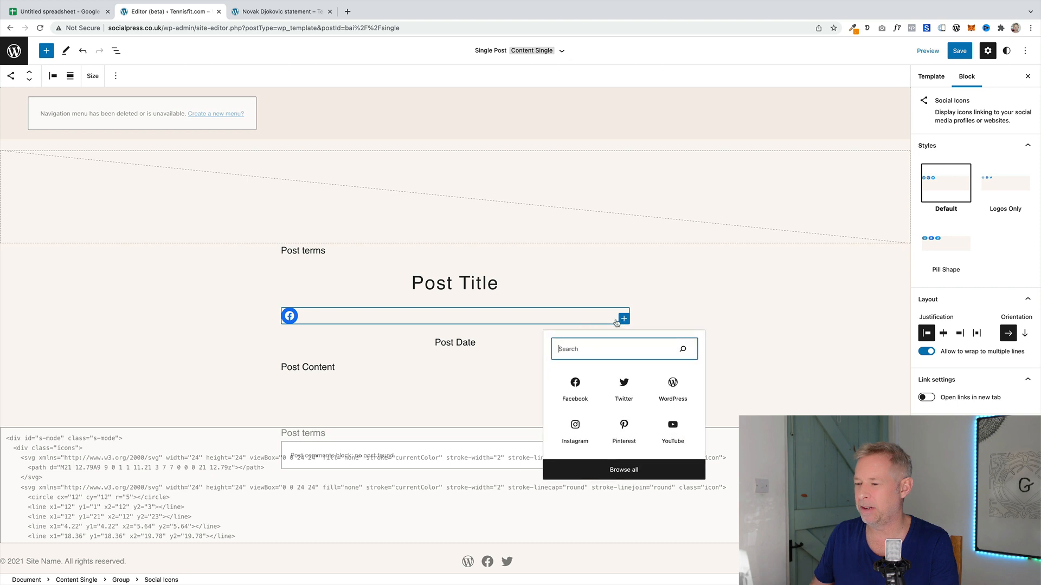
{"action": "left_click", "coordinate": [611, 386]}
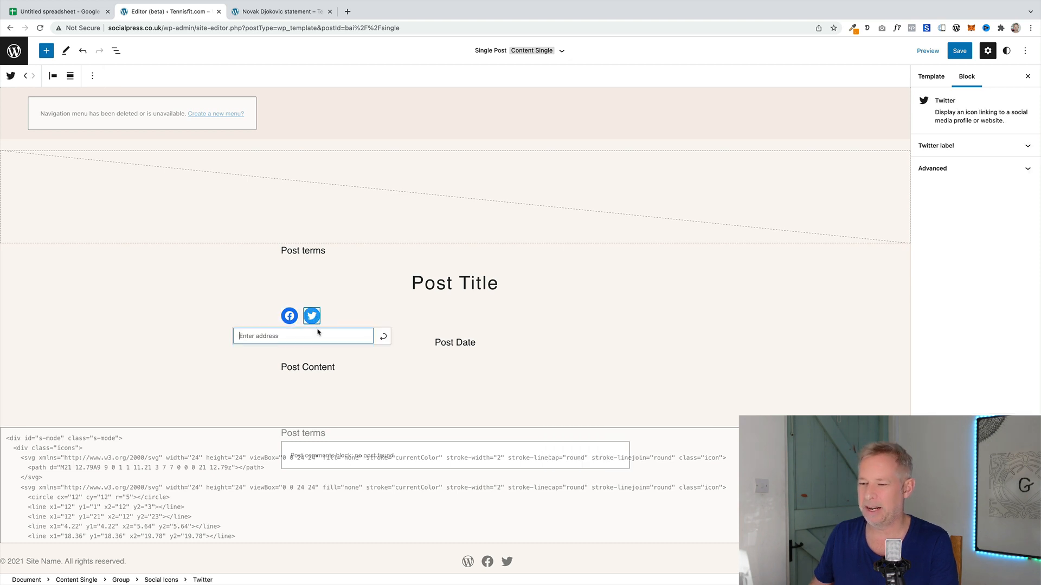
{"action": "type", "text": "#"}
{"action": "left_click", "coordinate": [379, 339]}
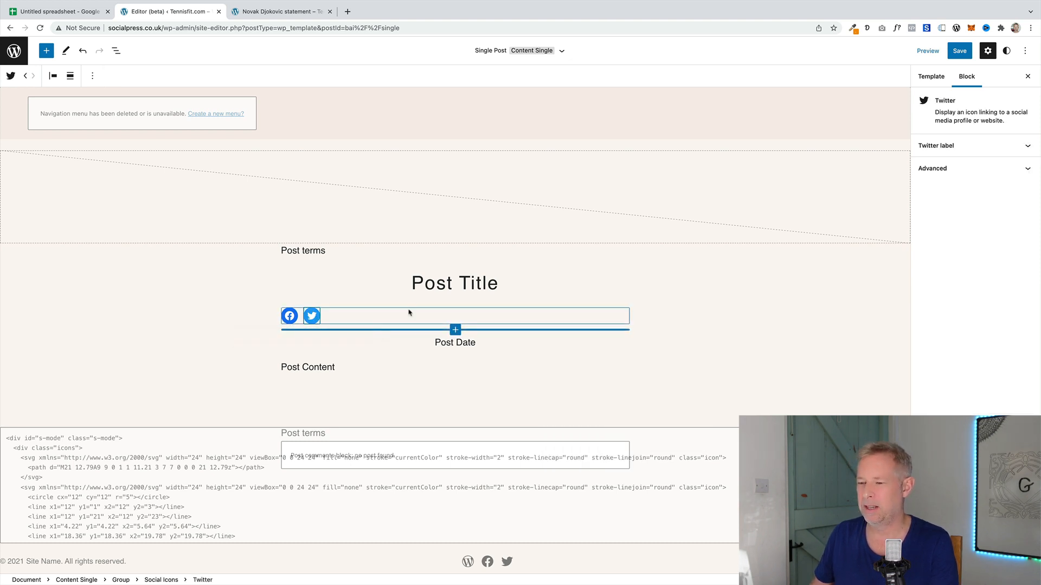
Align the Social Icons block to the centre and save the Single Post template.
{"action": "left_click", "coordinate": [409, 310]}
{"action": "left_click", "coordinate": [69, 77]}
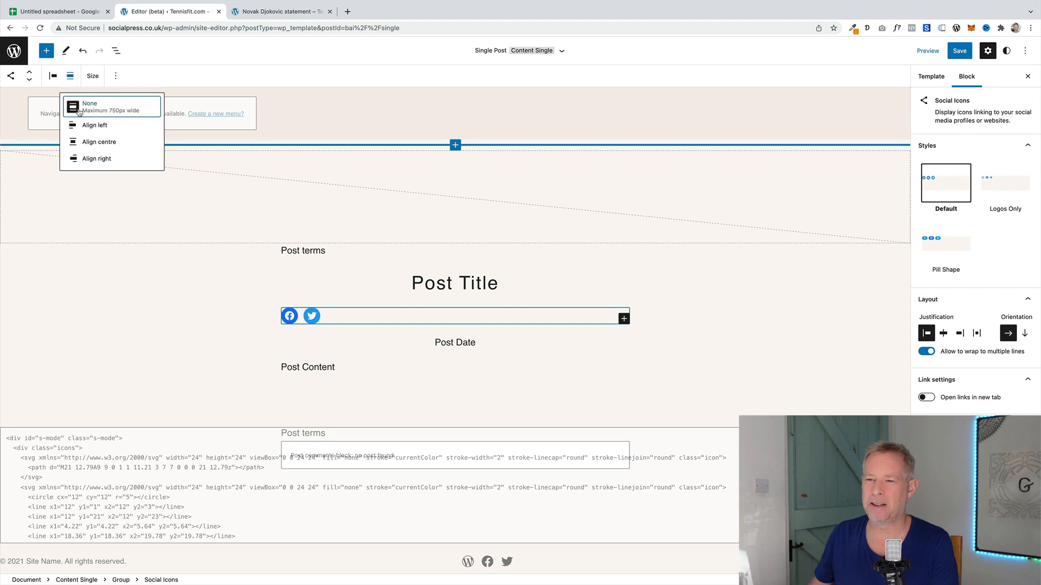
{"action": "left_click", "coordinate": [88, 142]}
{"action": "left_click", "coordinate": [962, 52]}
{"action": "left_click", "coordinate": [975, 51]}
Reload the "Novak Djokovic statement" post on the site to check its social icons.
{"action": "left_click", "coordinate": [279, 11]}
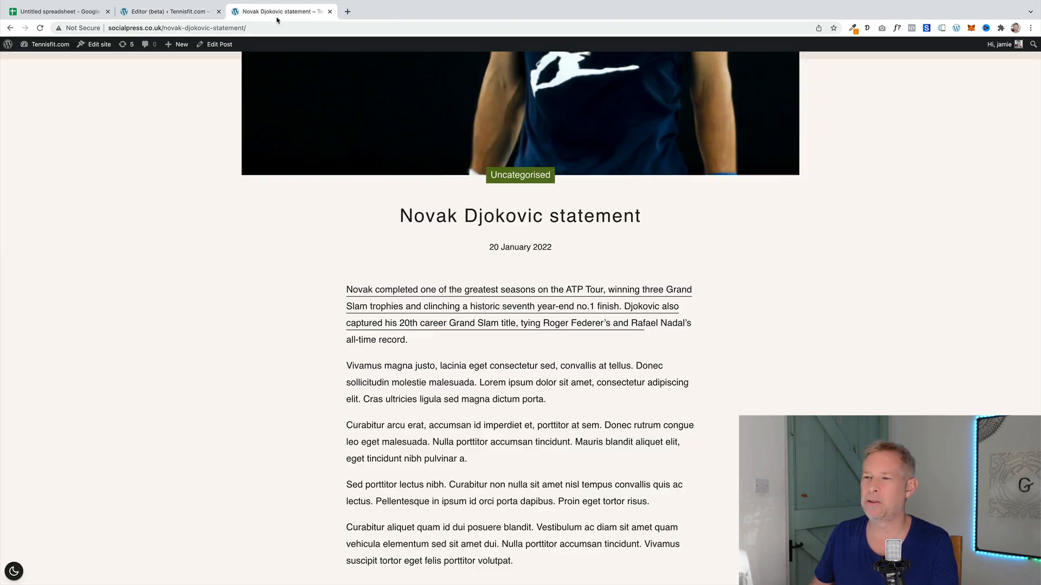
{"action": "left_click", "coordinate": [284, 27]}
{"action": "key", "text": "Return"}
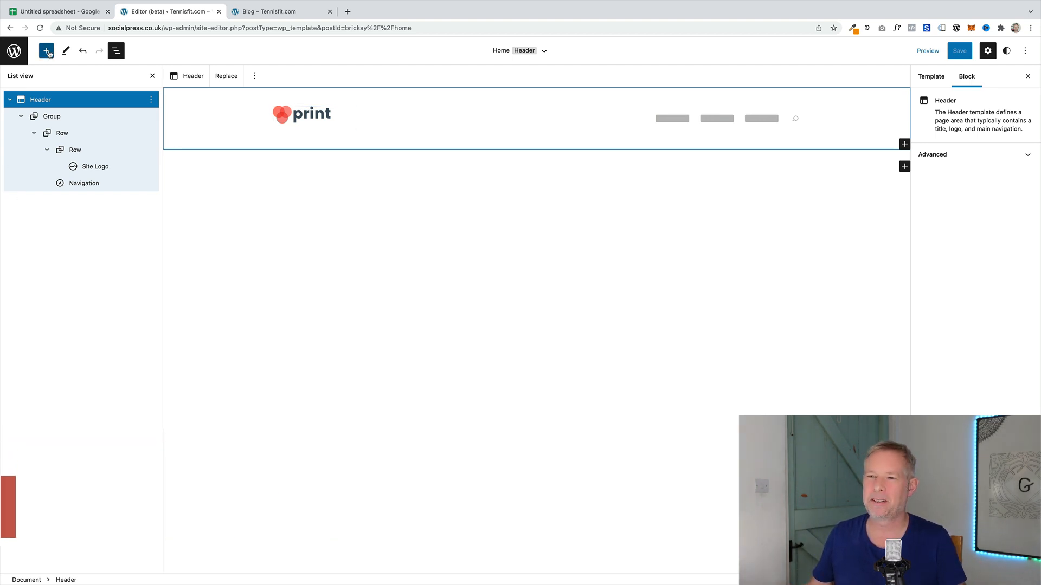
Insert a Query Loop block below the header of the Home template, using the staggered two-column Offset pattern.
{"action": "left_click", "coordinate": [46, 50]}
{"action": "type", "text": "qu"}
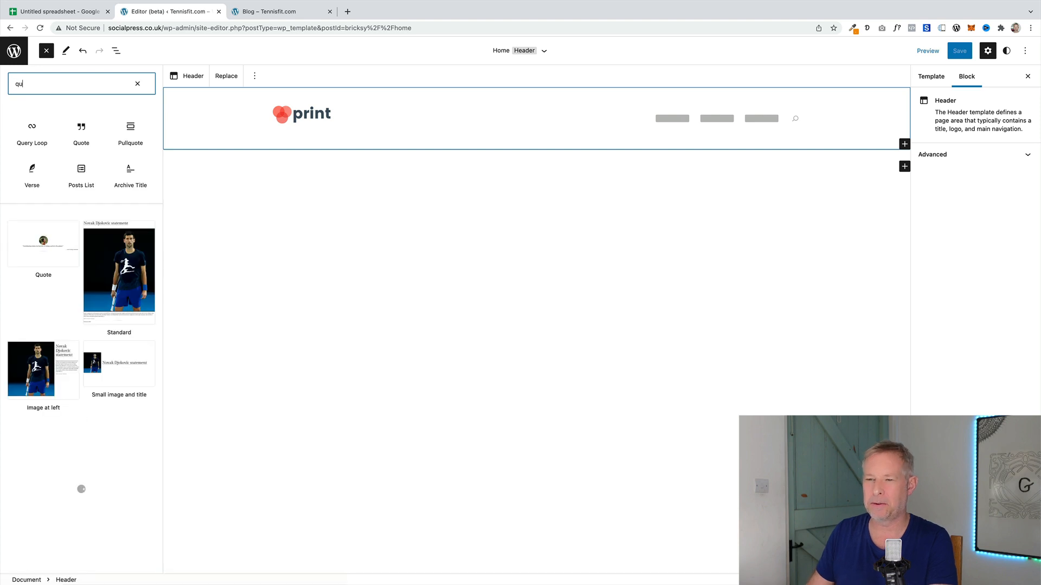
{"action": "left_click", "coordinate": [27, 121]}
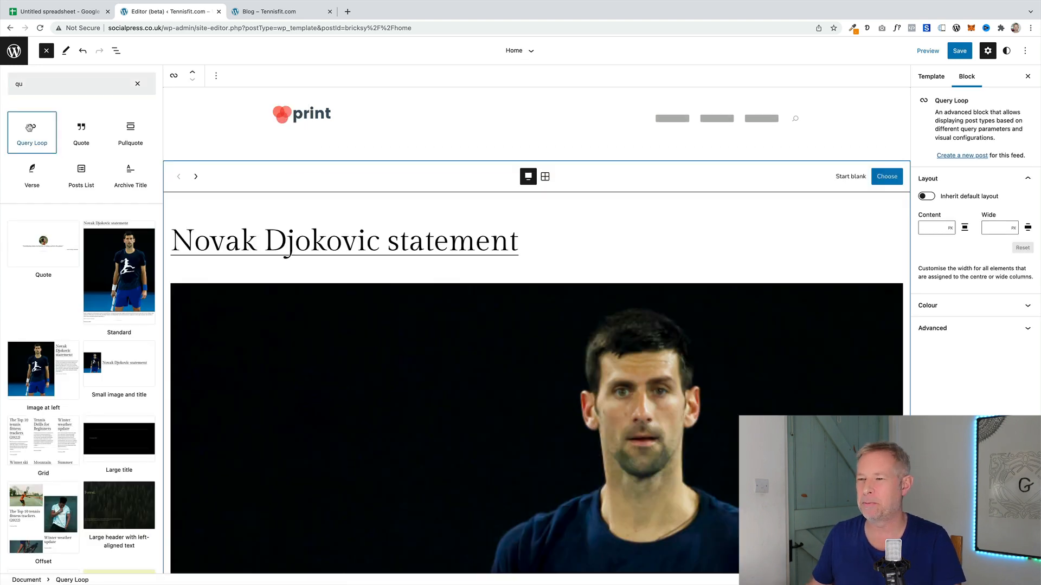
{"action": "left_click", "coordinate": [196, 178]}
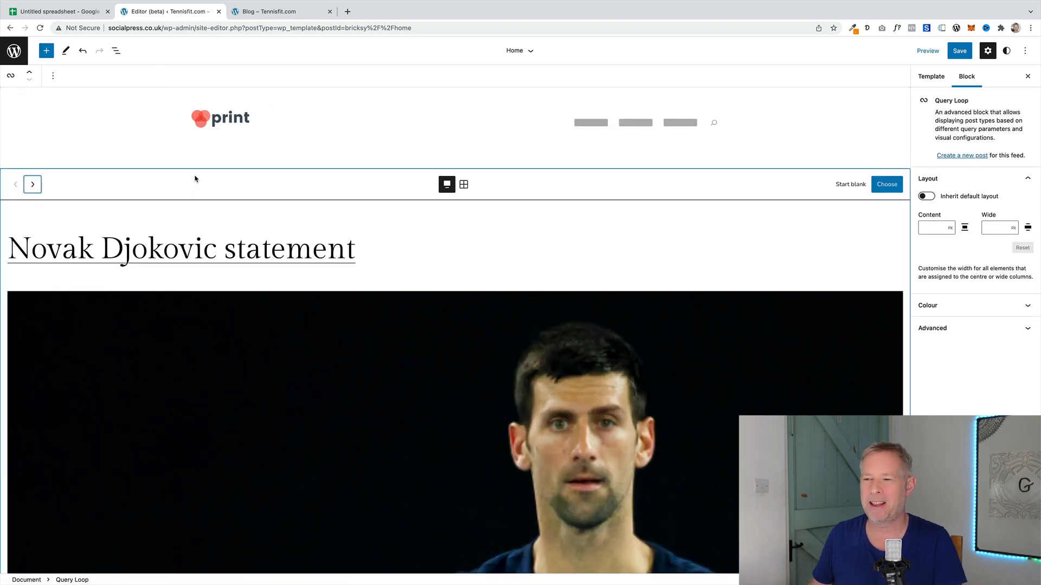
{"action": "left_click", "coordinate": [33, 185]}
{"action": "left_click", "coordinate": [33, 184]}
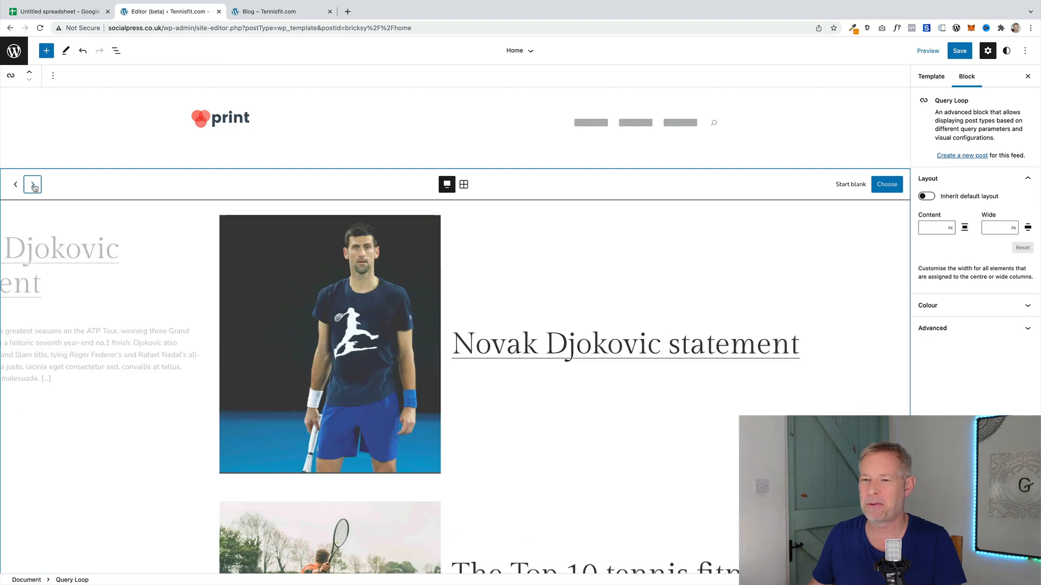
{"action": "left_click", "coordinate": [34, 185]}
{"action": "left_click", "coordinate": [32, 185]}
{"action": "left_click", "coordinate": [33, 185]}
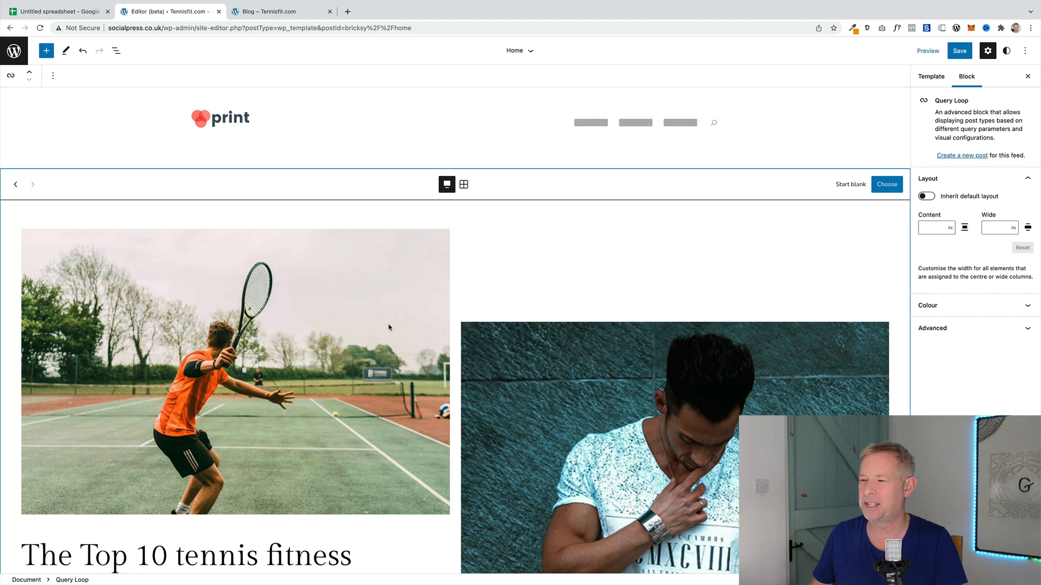
{"action": "left_click", "coordinate": [887, 184]}
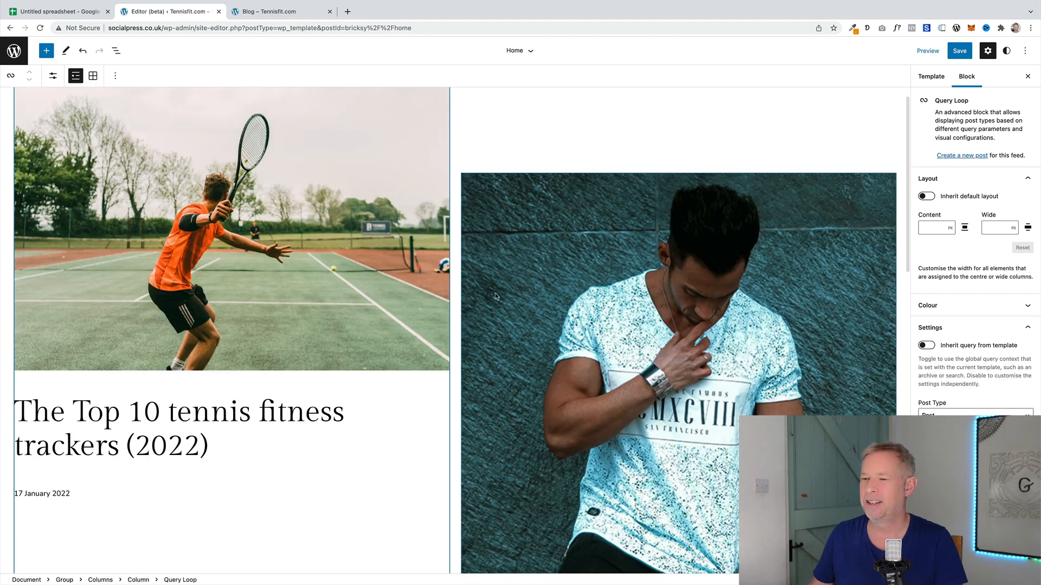
Insert a Post Excerpt block between the post title and date in the first column, with "read more" as its link text.
{"action": "scroll", "coordinate": [228, 430], "scroll_direction": "down", "scroll_amount": 4}
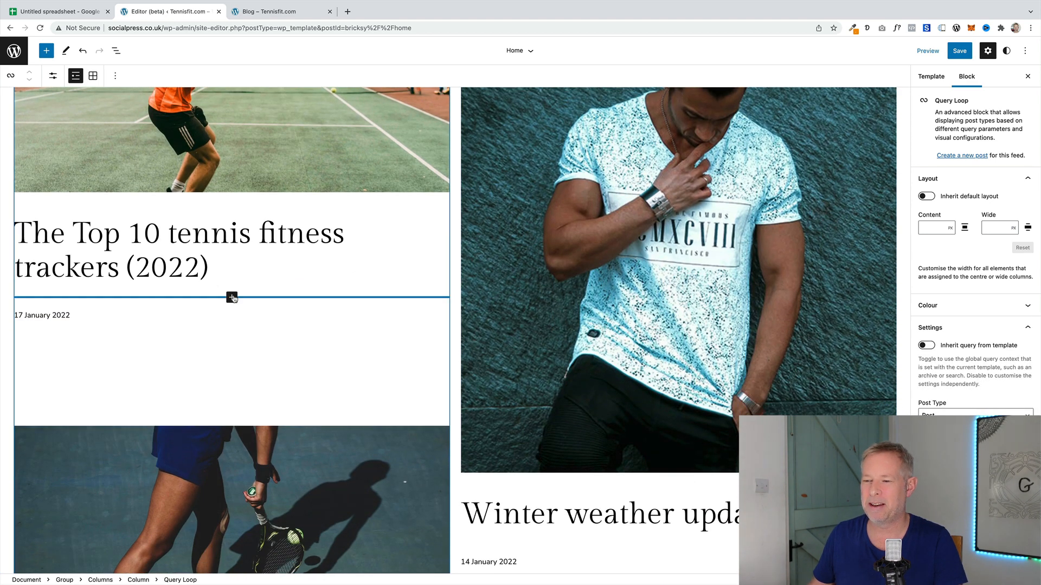
{"action": "left_click", "coordinate": [231, 297]}
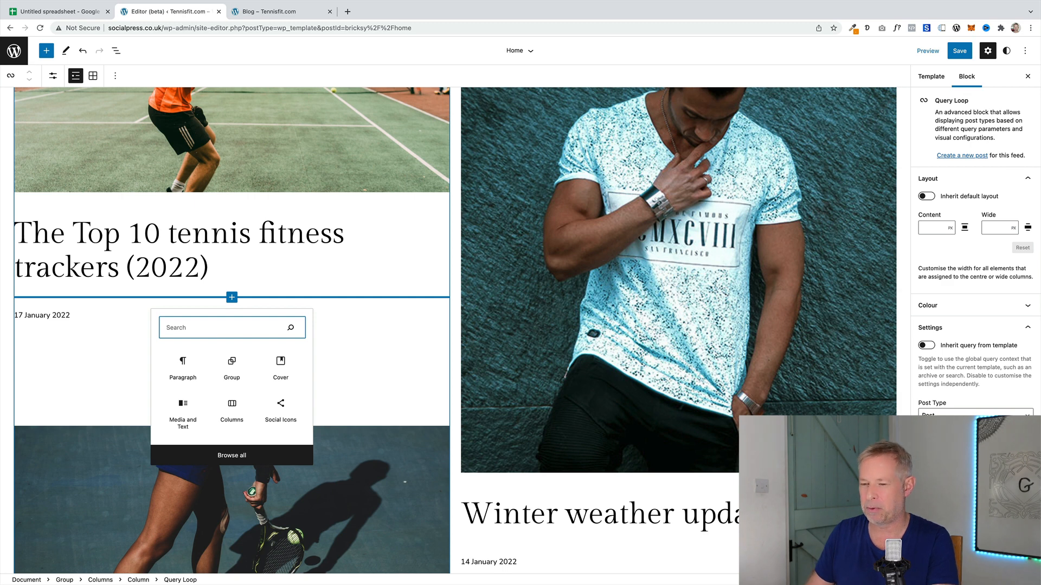
{"action": "type", "text": "post"}
{"action": "left_click", "coordinate": [231, 363]}
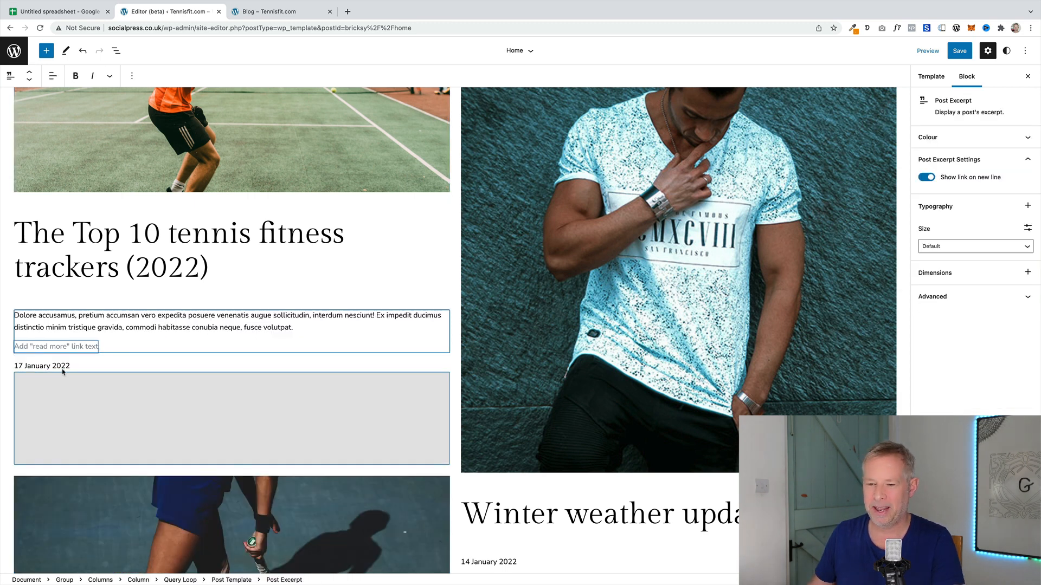
{"action": "type", "text": "read more"}
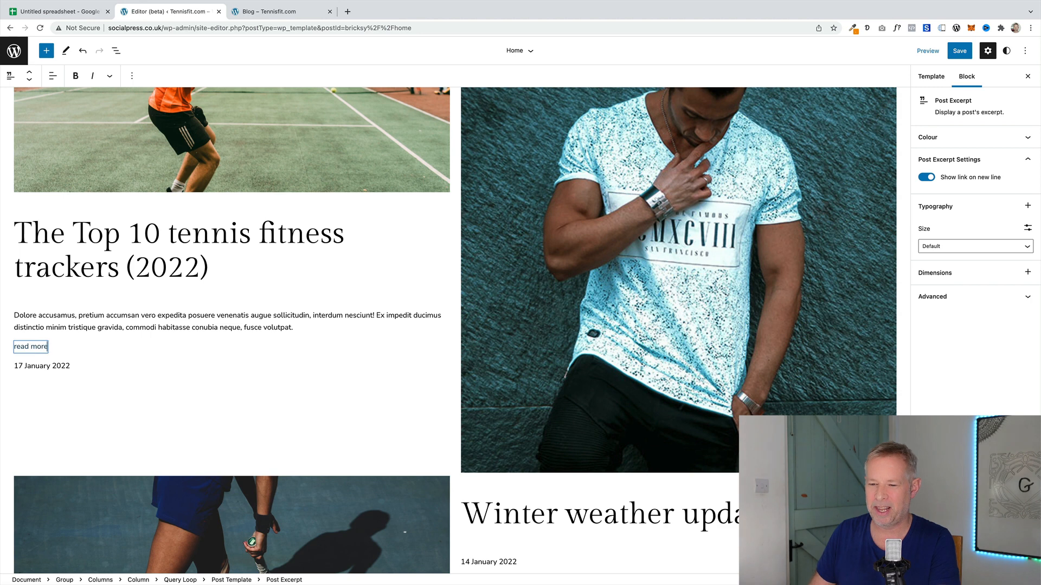
Save the Home template and reload the blog page to view the post excerpts.
{"action": "left_click", "coordinate": [960, 50]}
{"action": "left_click", "coordinate": [973, 54]}
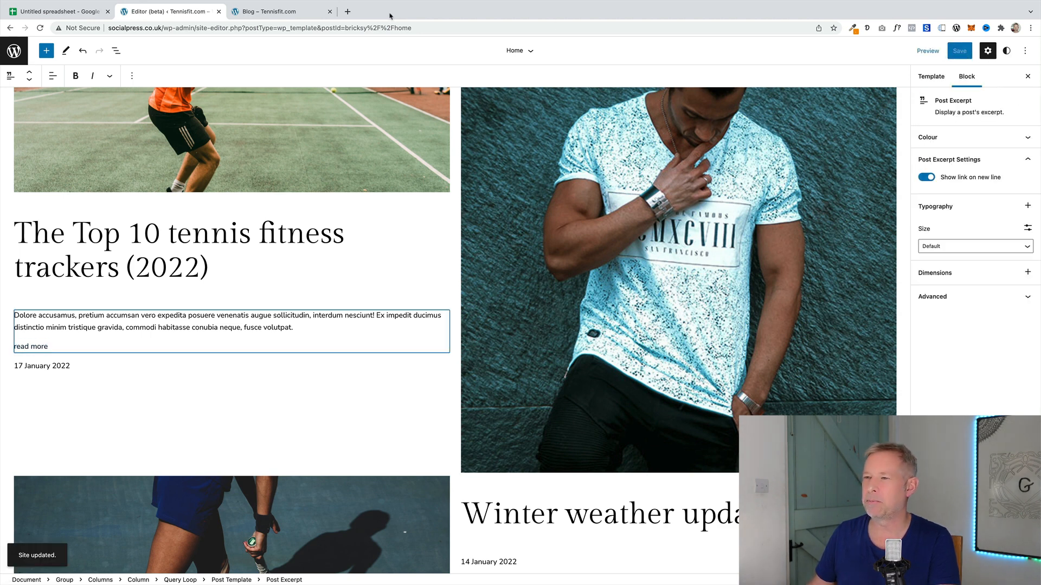
{"action": "left_click", "coordinate": [277, 15]}
{"action": "left_click", "coordinate": [282, 25]}
{"action": "key", "text": "Return"}
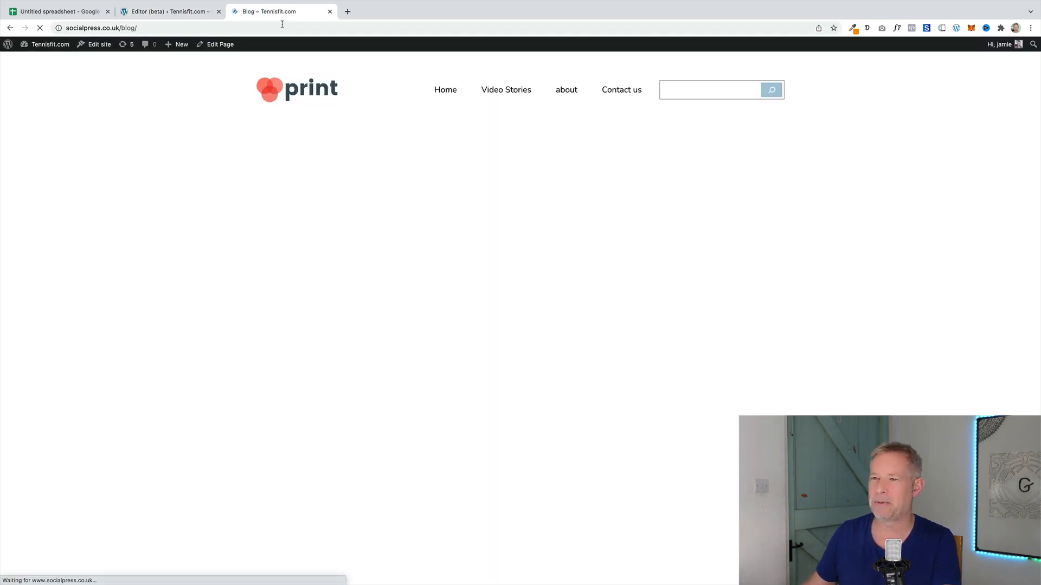
{"action": "scroll", "coordinate": [293, 215], "scroll_direction": "down", "scroll_amount": 8}
{"action": "scroll", "coordinate": [293, 215], "scroll_direction": "down", "scroll_amount": 10}
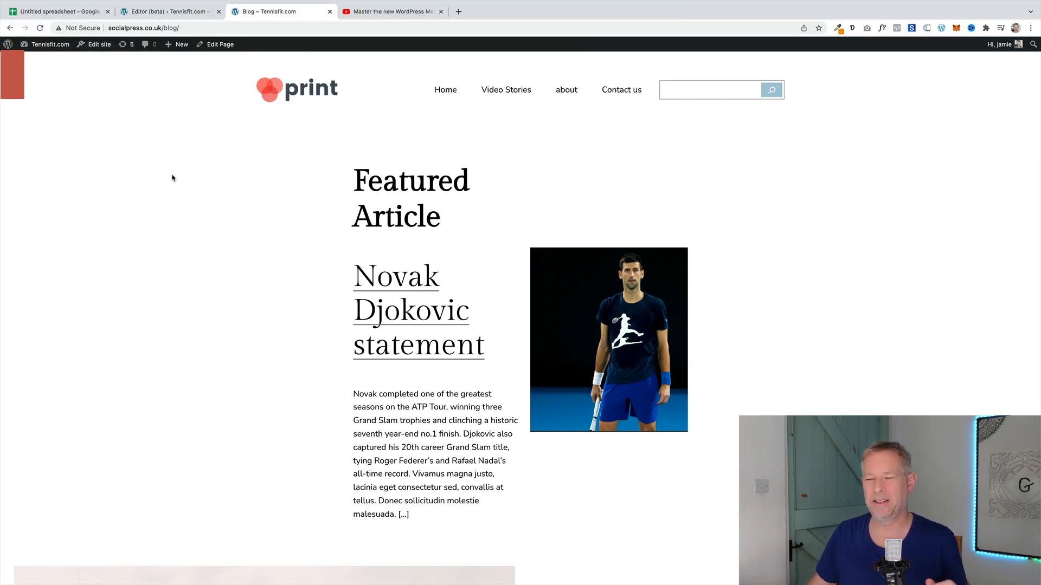
Look over the blog page's featured article and the two-column post list beneath it.
{"action": "scroll", "coordinate": [199, 239], "scroll_direction": "down", "scroll_amount": 3}
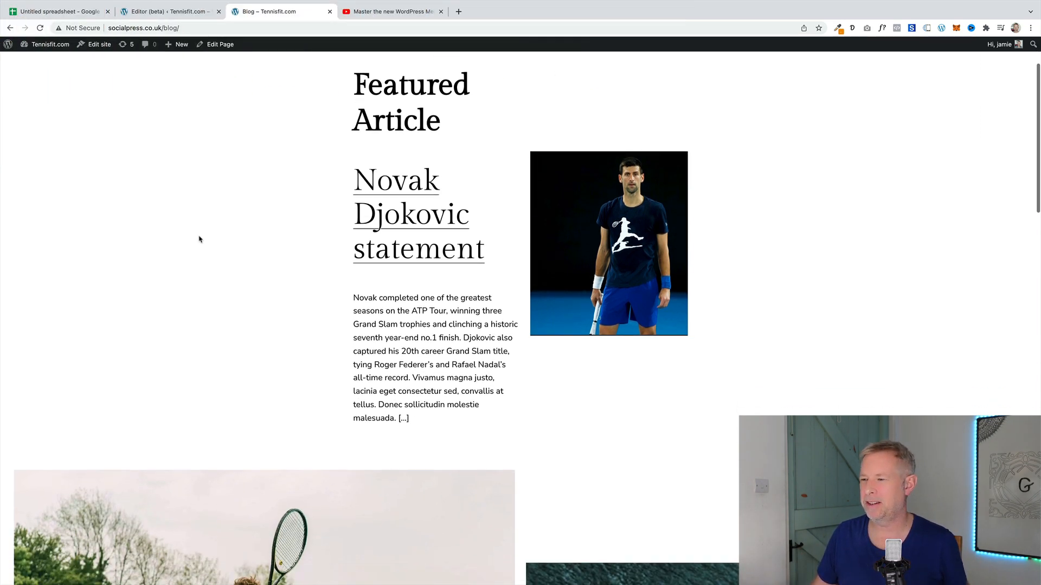
{"action": "scroll", "coordinate": [323, 281], "scroll_direction": "down", "scroll_amount": 10}
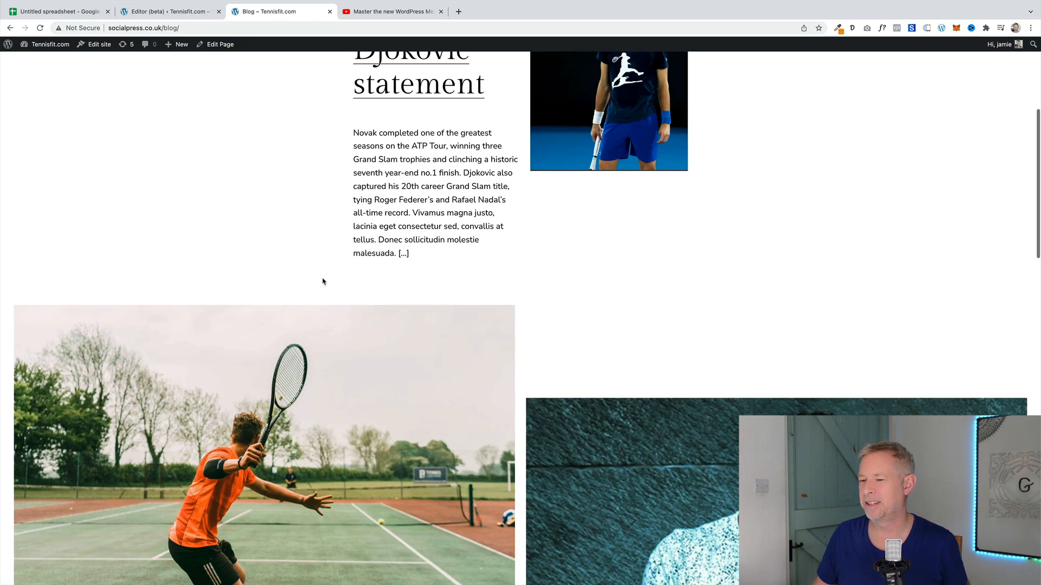
{"action": "scroll", "coordinate": [323, 280], "scroll_direction": "down", "scroll_amount": 3}
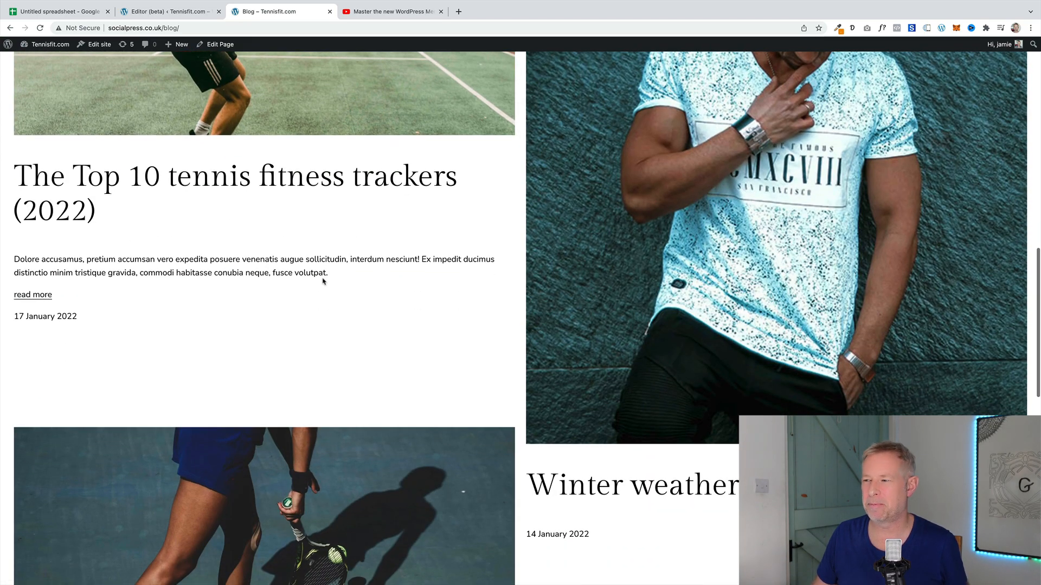
{"action": "scroll", "coordinate": [323, 281], "scroll_direction": "up", "scroll_amount": 9}
{"action": "scroll", "coordinate": [571, 235], "scroll_direction": "up", "scroll_amount": 1}
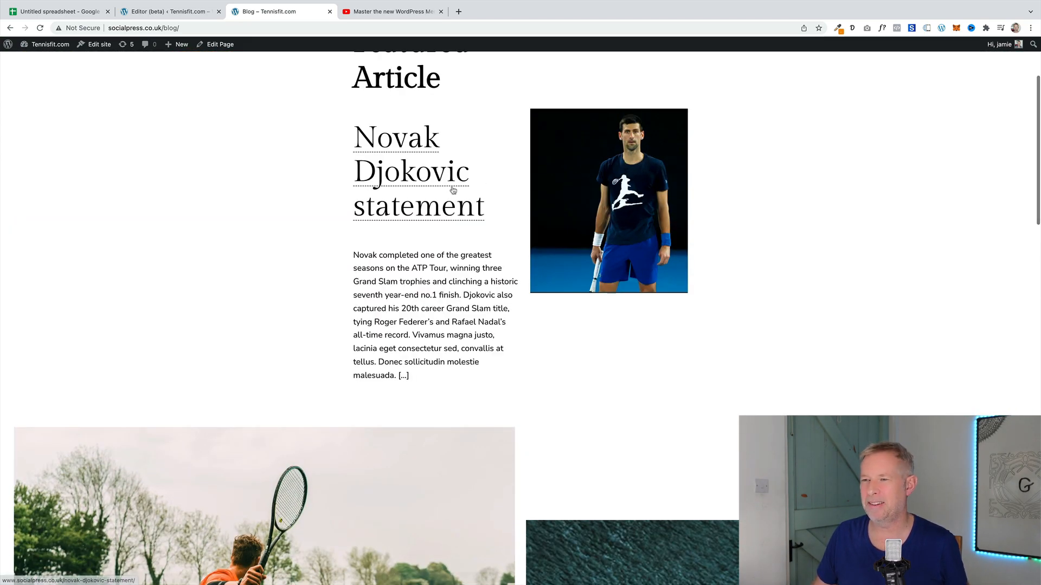
Examine the Sticky posts setting of the featured article's Query Loop in the Home template, and return to the blog page.
{"action": "left_click", "coordinate": [190, 11]}
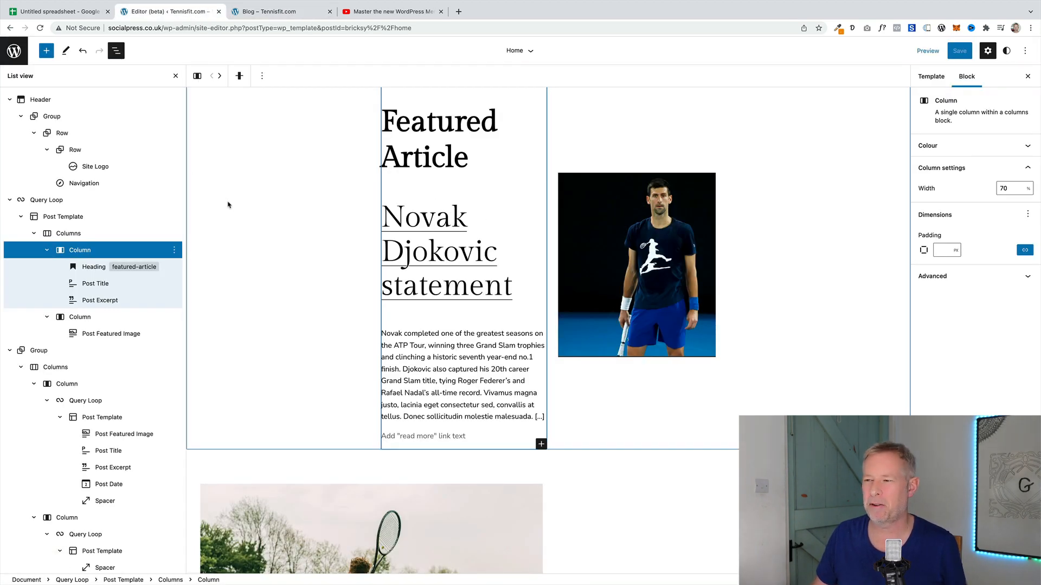
{"action": "scroll", "coordinate": [228, 205], "scroll_direction": "up", "scroll_amount": 2}
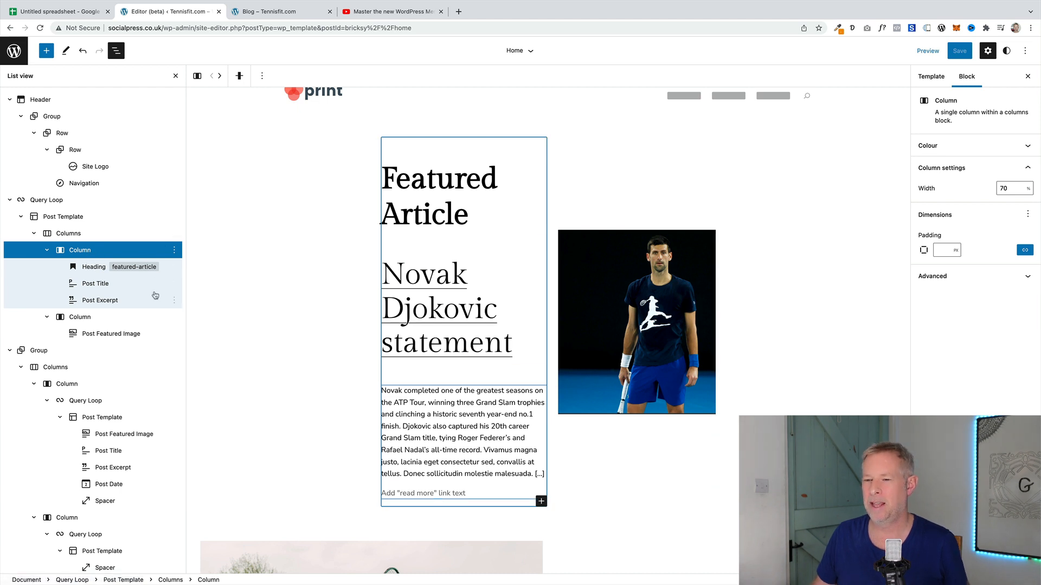
{"action": "left_click", "coordinate": [80, 202]}
{"action": "scroll", "coordinate": [953, 358], "scroll_direction": "down", "scroll_amount": 2}
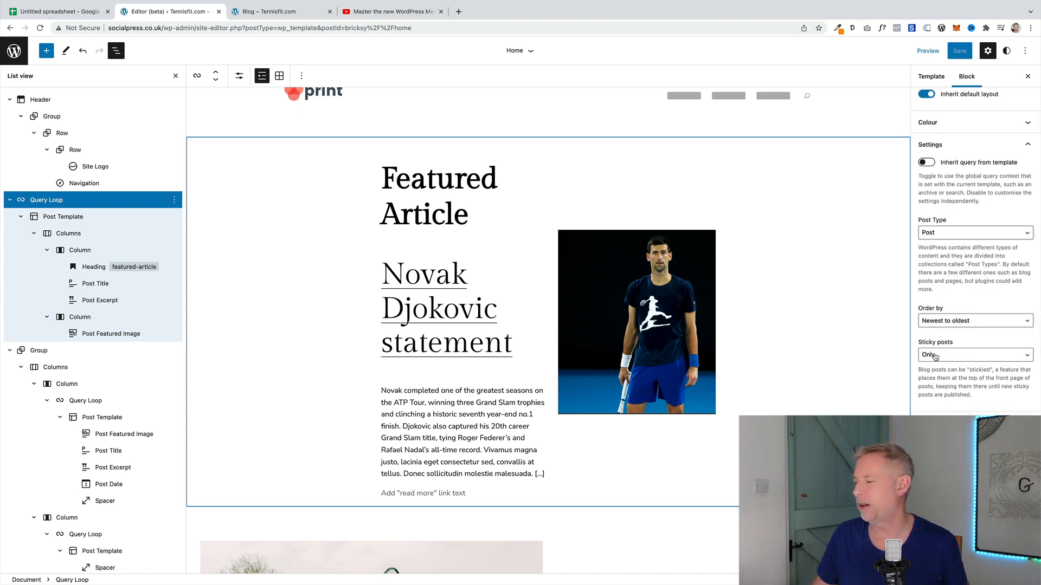
{"action": "left_click", "coordinate": [268, 11]}
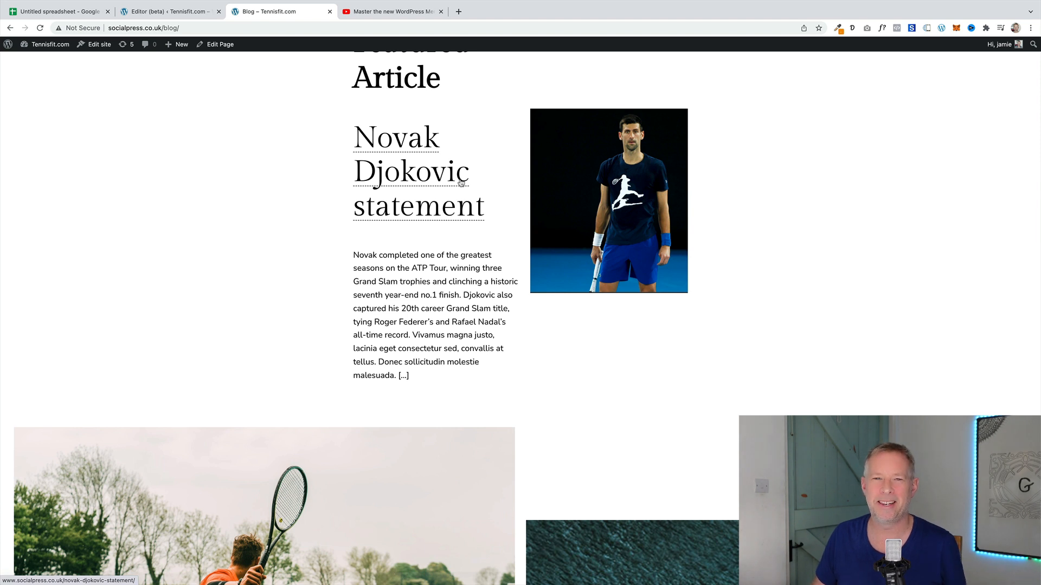
{"action": "scroll", "coordinate": [461, 183], "scroll_direction": "up", "scroll_amount": 2}
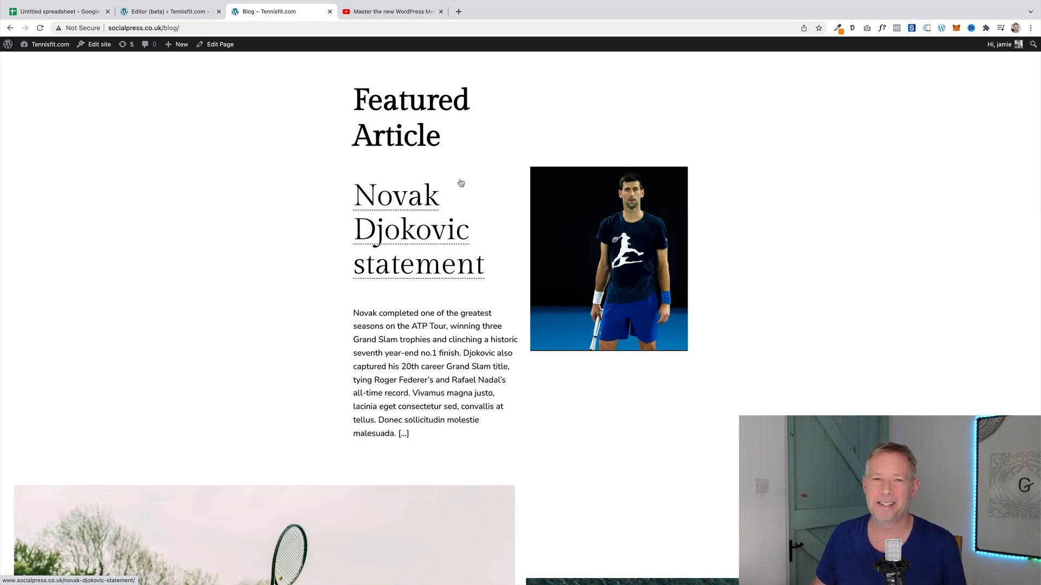